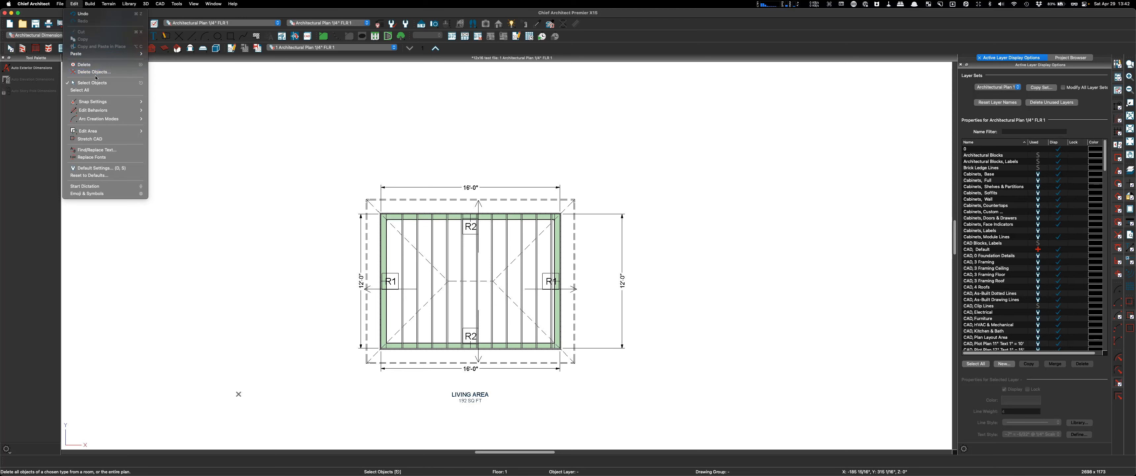
Step: Delete the automatic dimensions from all floors of the plan
click(95, 73)
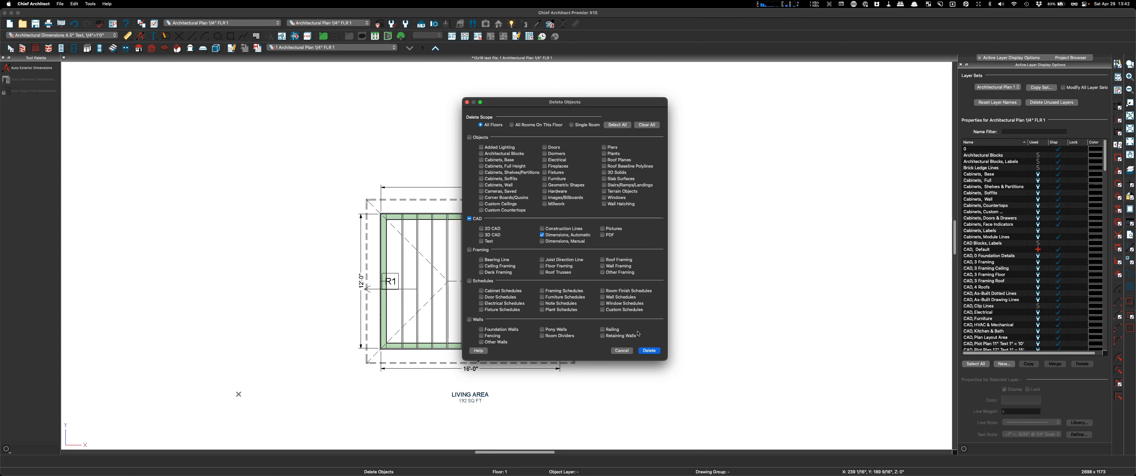
click(650, 350)
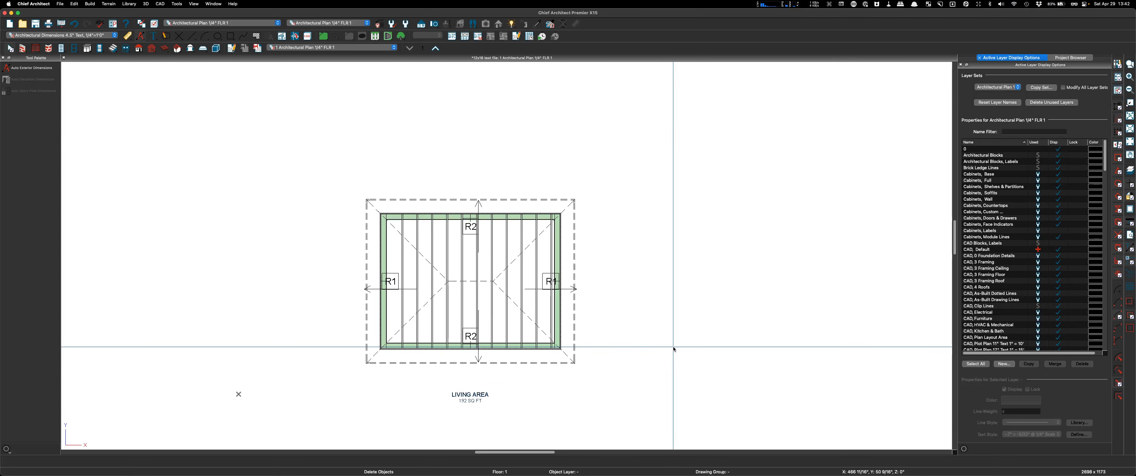
Step: Turn off the display of the "Roofs, Overhang Area" layer so the roof planes show a single eave outline
scroll(373, 223, down, 2)
scroll(499, 288, up, 3)
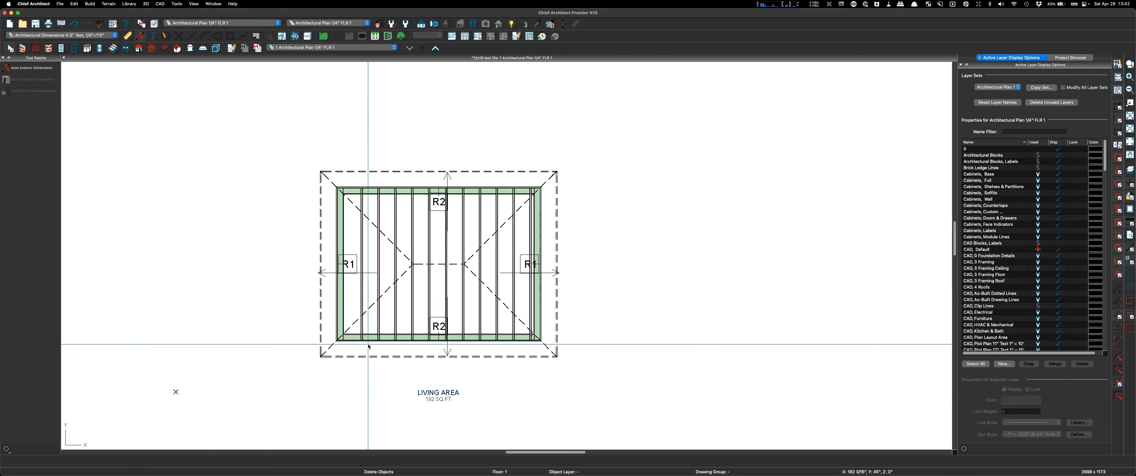
scroll(387, 158, up, 2)
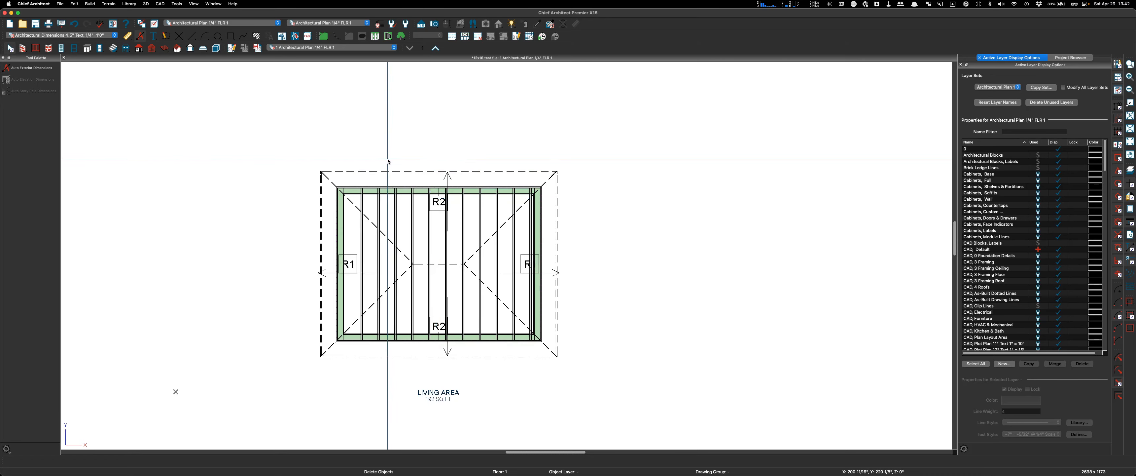
click(379, 177)
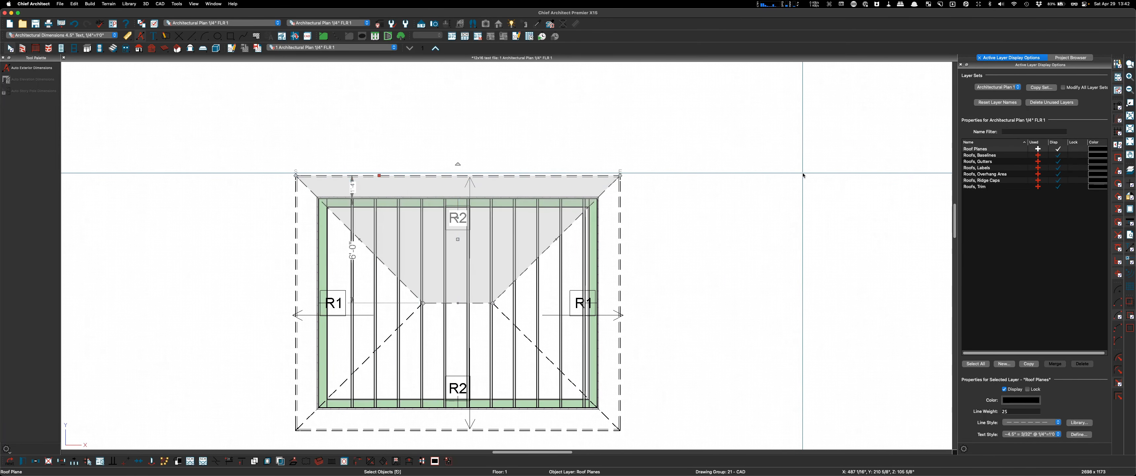
click(1059, 176)
click(817, 157)
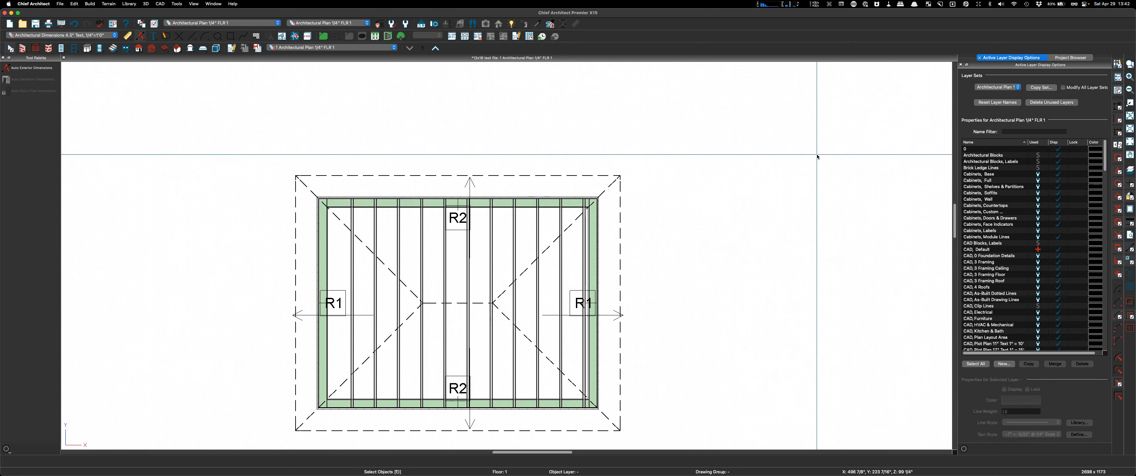
Step: Open the ROOF PLANE AREA CAD detail from the plan's list of CAD details
scroll(547, 132, down, 1)
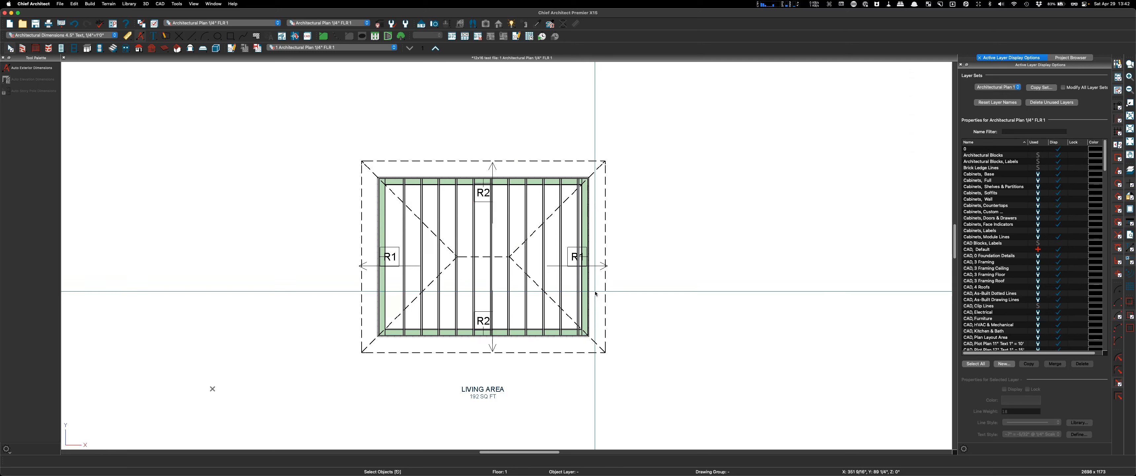
scroll(596, 290, up, 1)
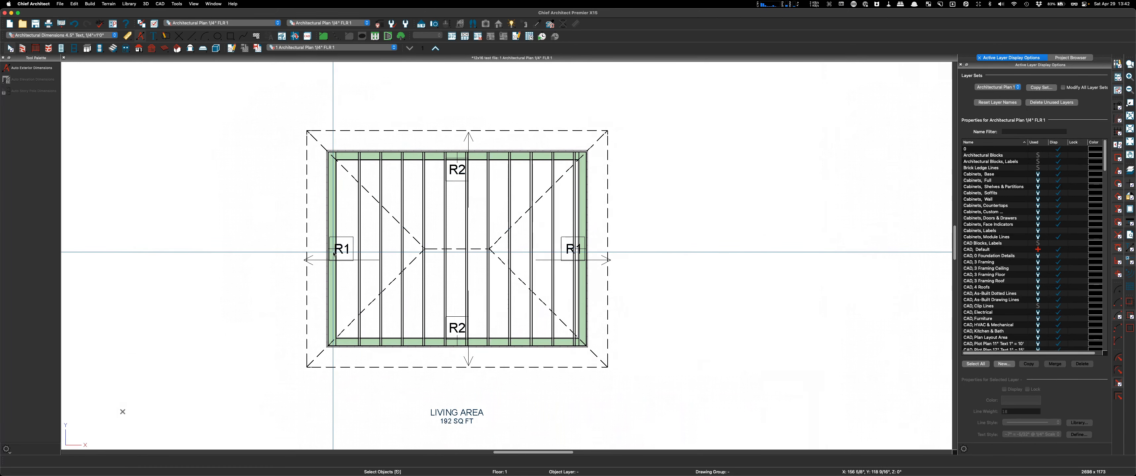
scroll(196, 269, down, 1)
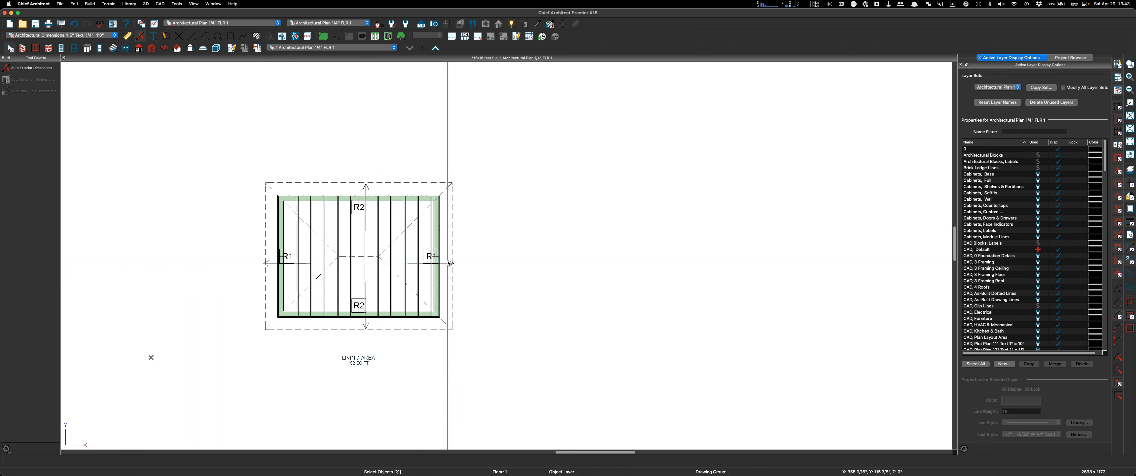
click(282, 36)
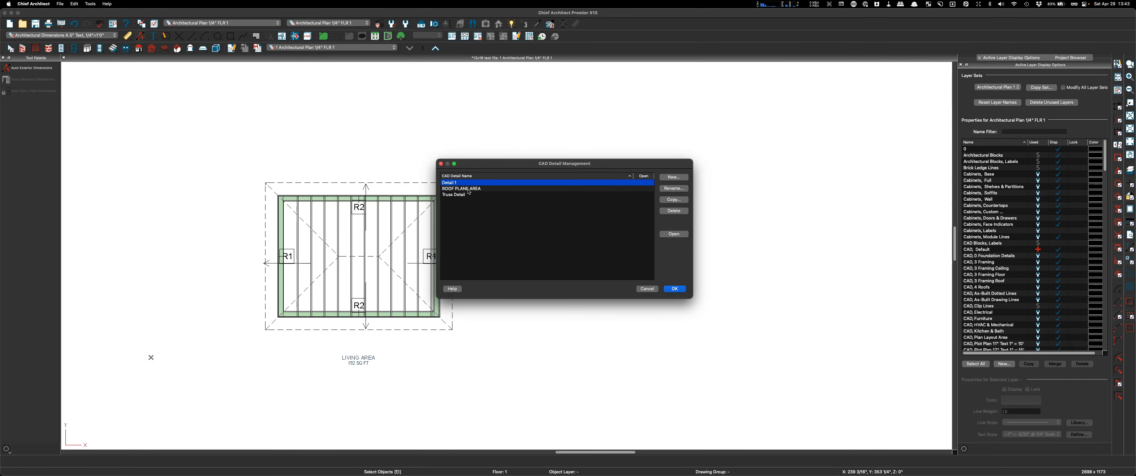
click(469, 189)
drag(540, 164, 671, 106)
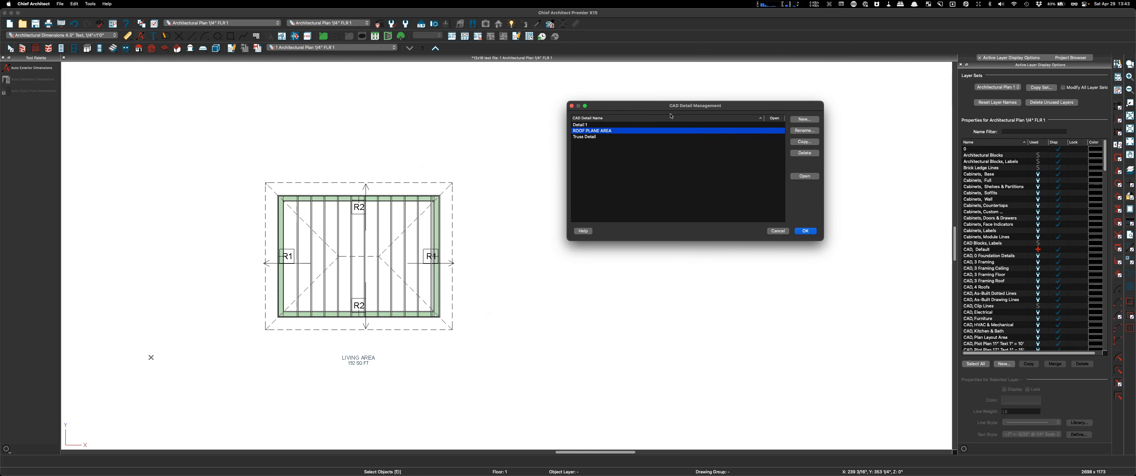
click(805, 177)
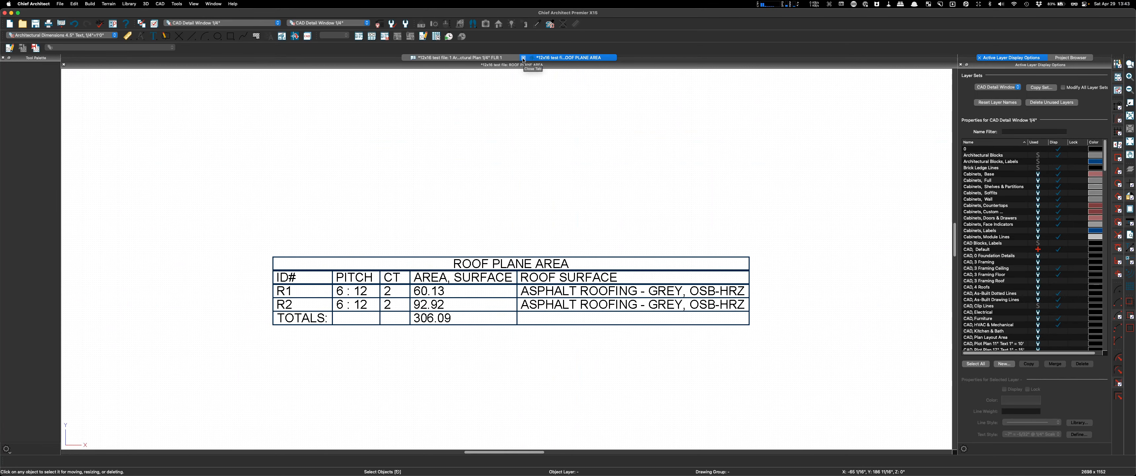
Step: Arrange the ROOF PLANE AREA detail and the floor plan side by side as separate tiled views
drag(580, 67, 770, 179)
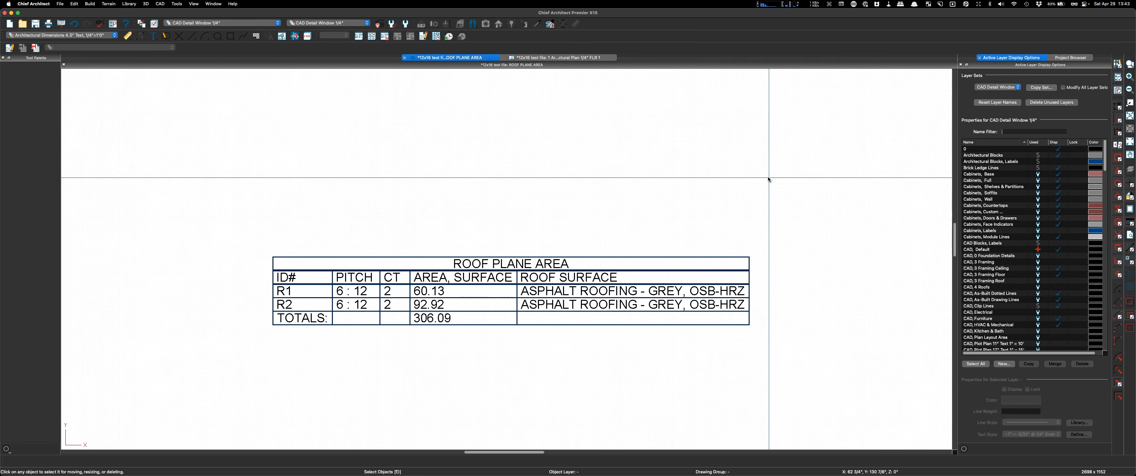
drag(596, 60, 837, 239)
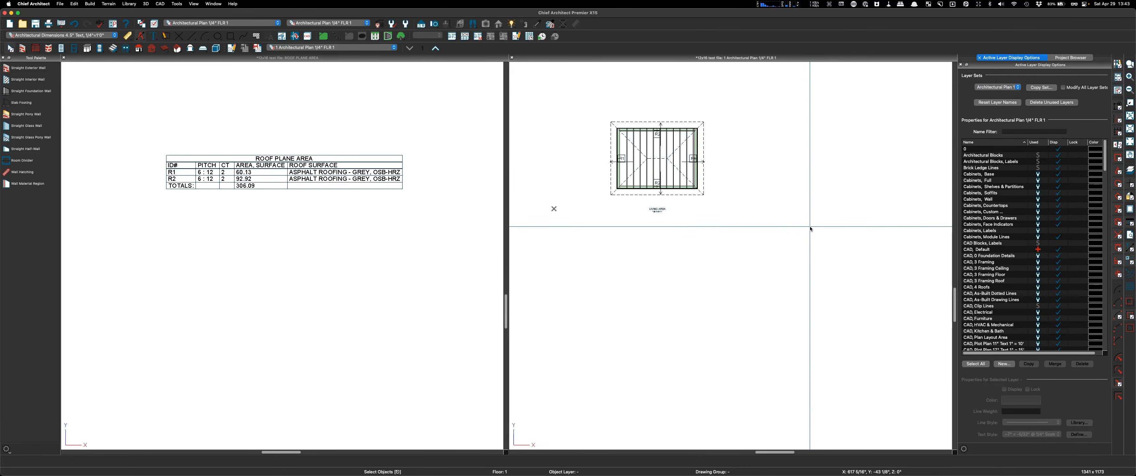
scroll(287, 148, up, 1)
scroll(287, 148, up, 1)
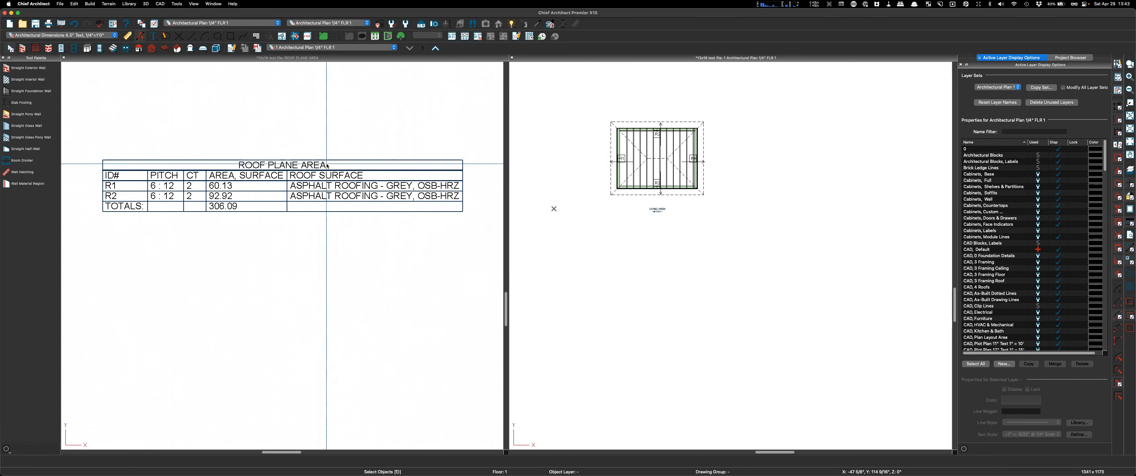
Step: Select all four exterior walls in the plan and set their roof pitch to 8 in 12
scroll(608, 122, up, 4)
scroll(607, 122, up, 1)
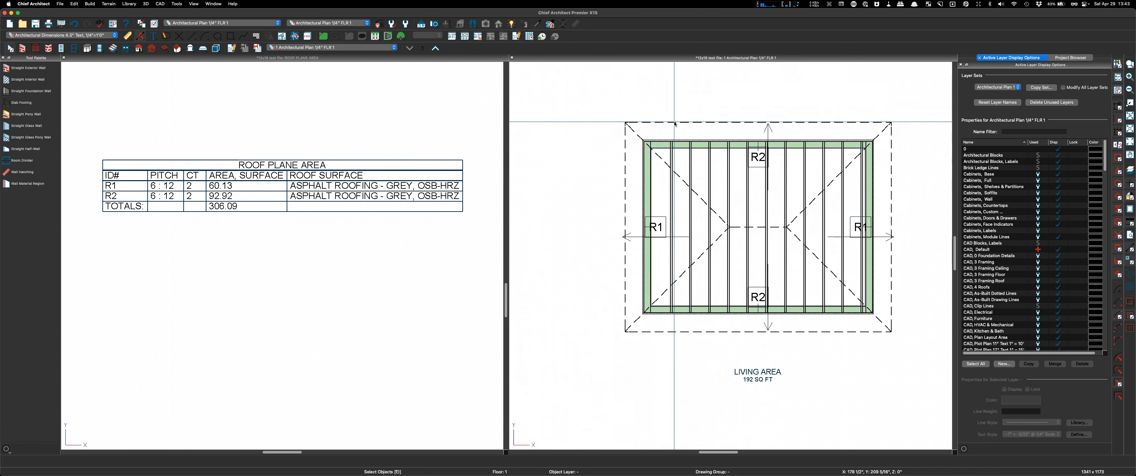
click(678, 144)
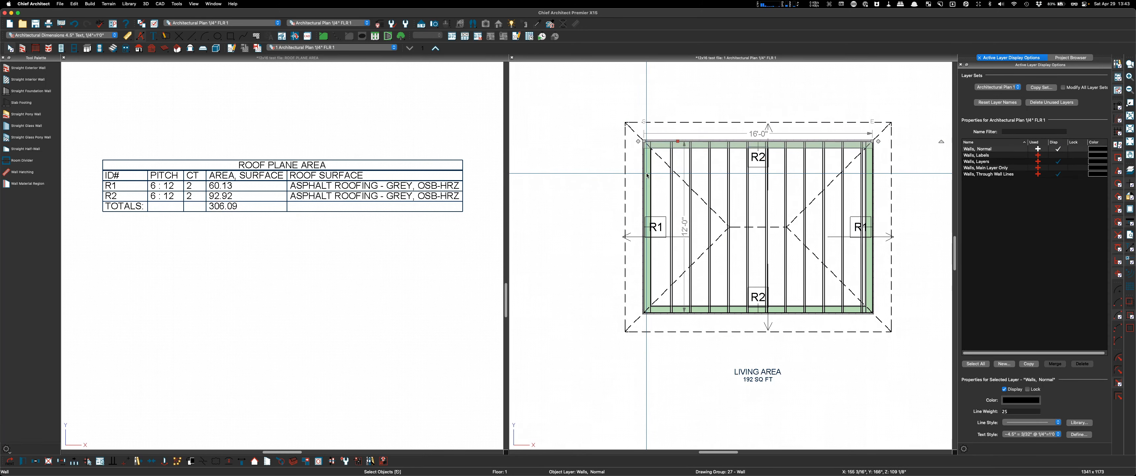
shift+click(733, 311)
shift+click(647, 307)
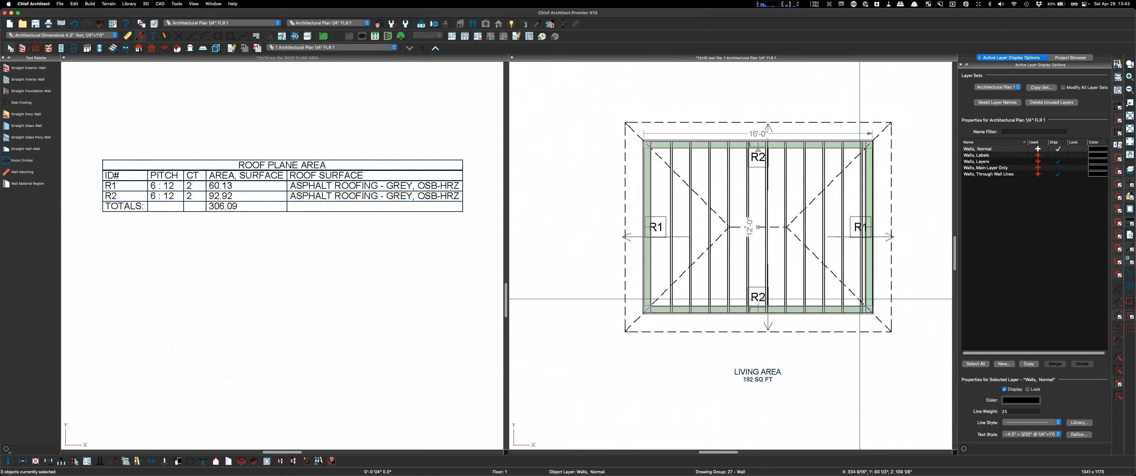
shift+click(869, 272)
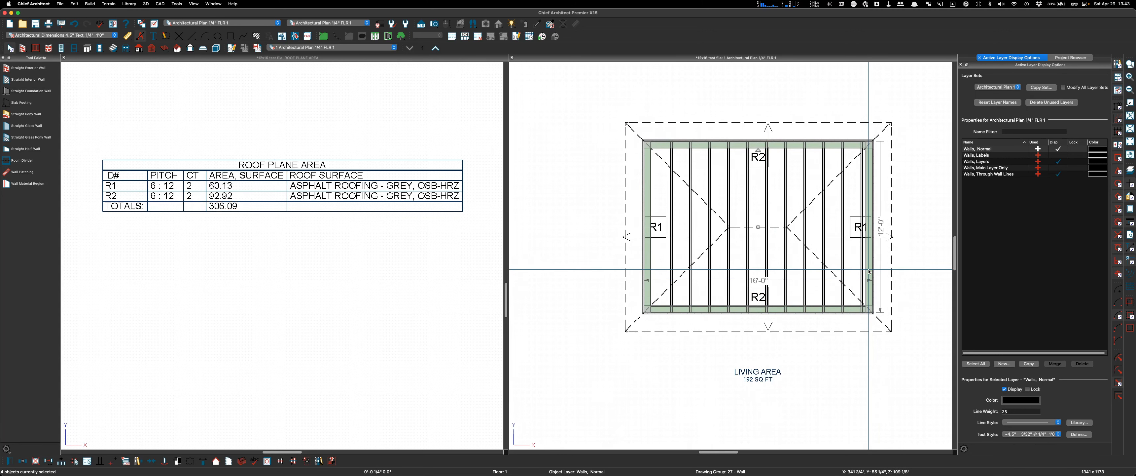
key(super+e)
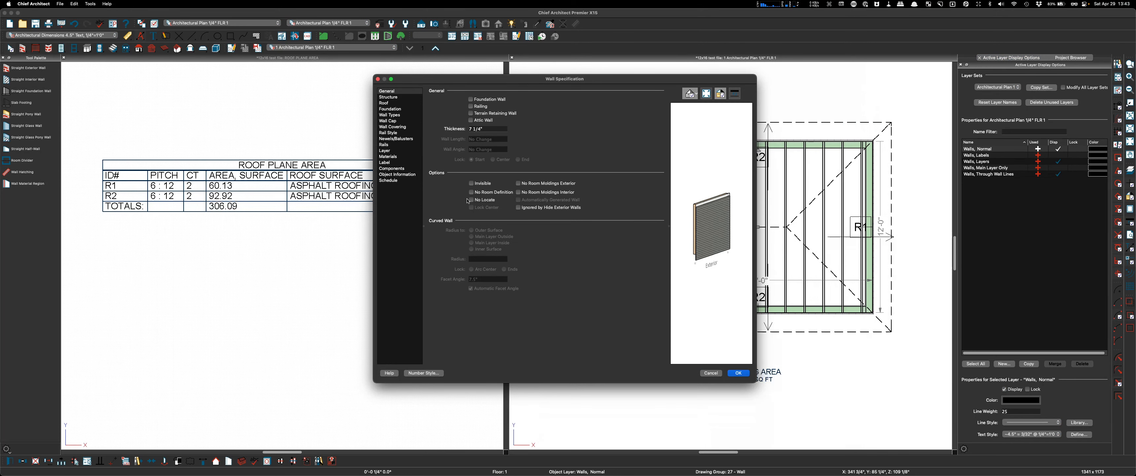
click(395, 98)
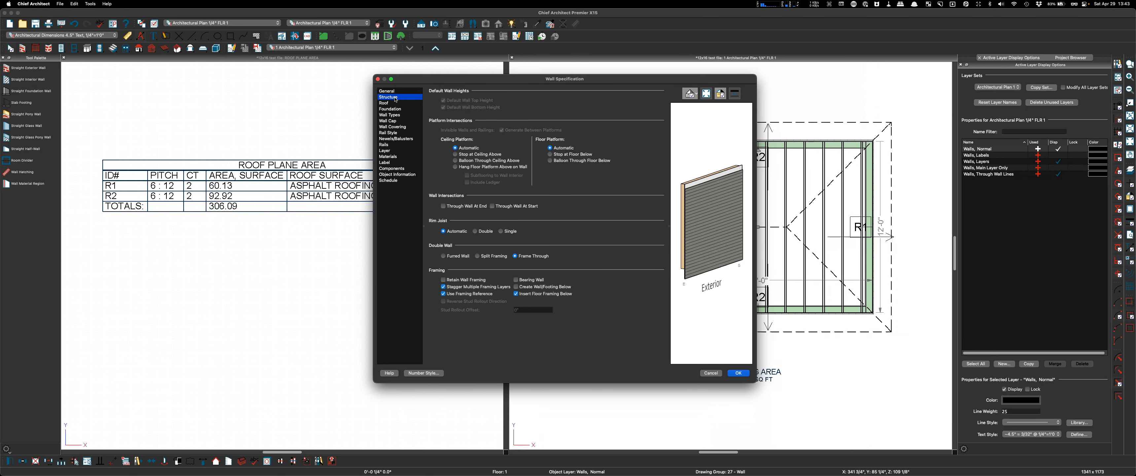
click(392, 104)
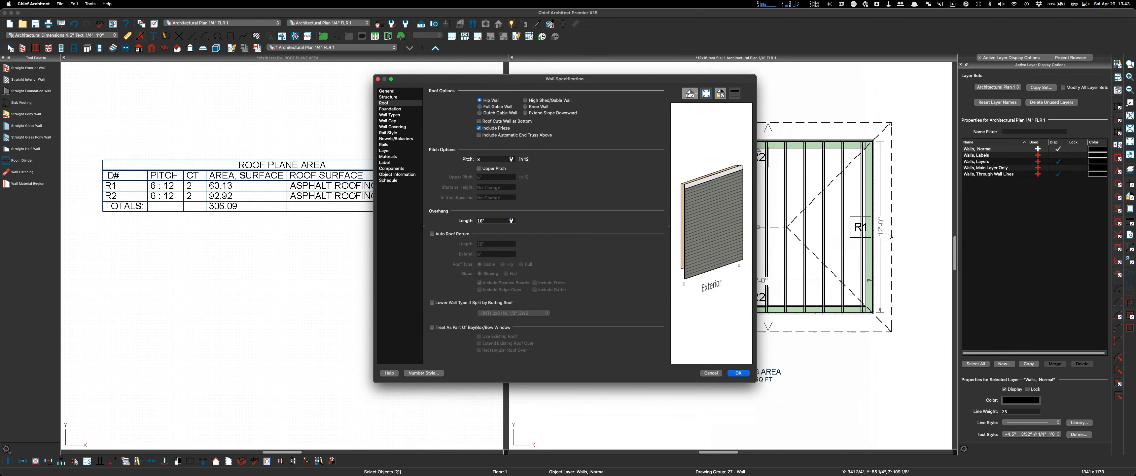
key(Return)
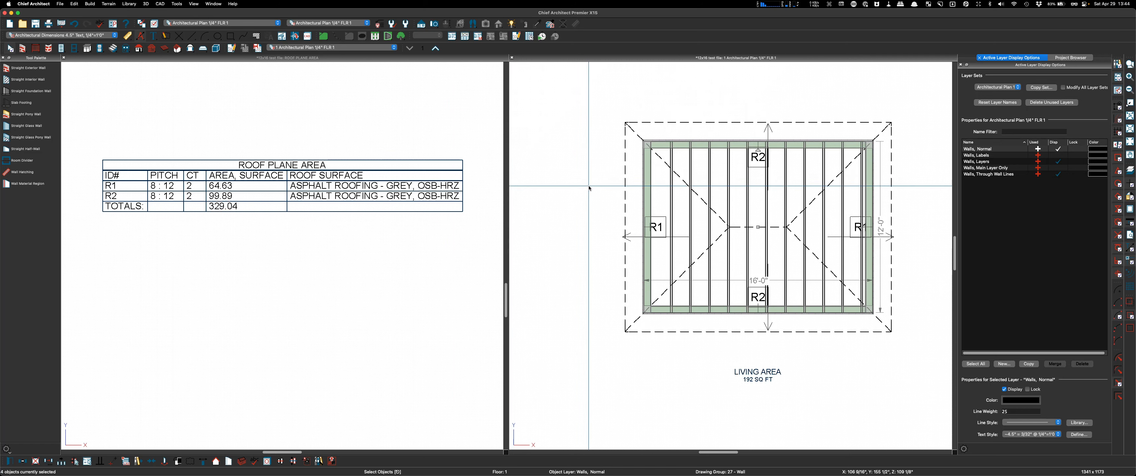
Step: Review the height and pitch settings of the R1 roof plane over the plan's left end
double_click(636, 137)
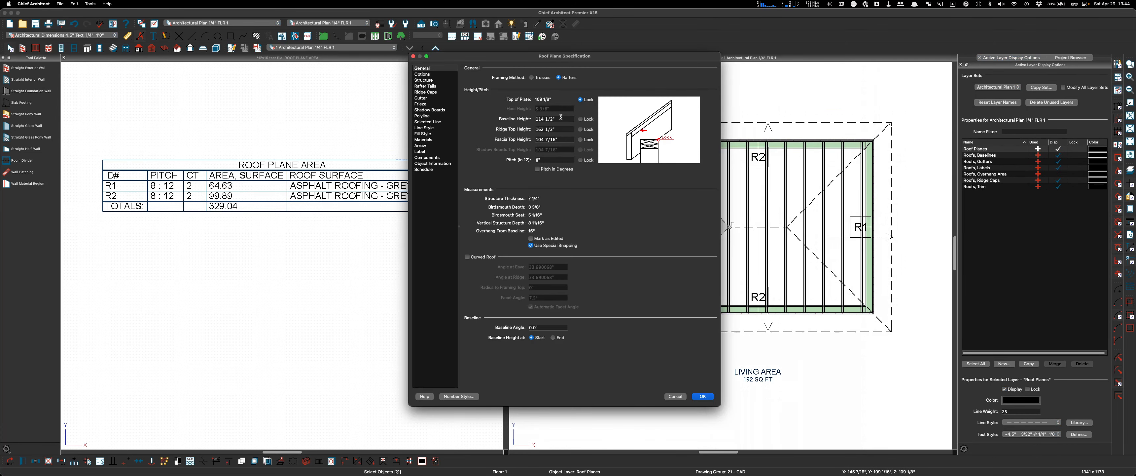
click(674, 396)
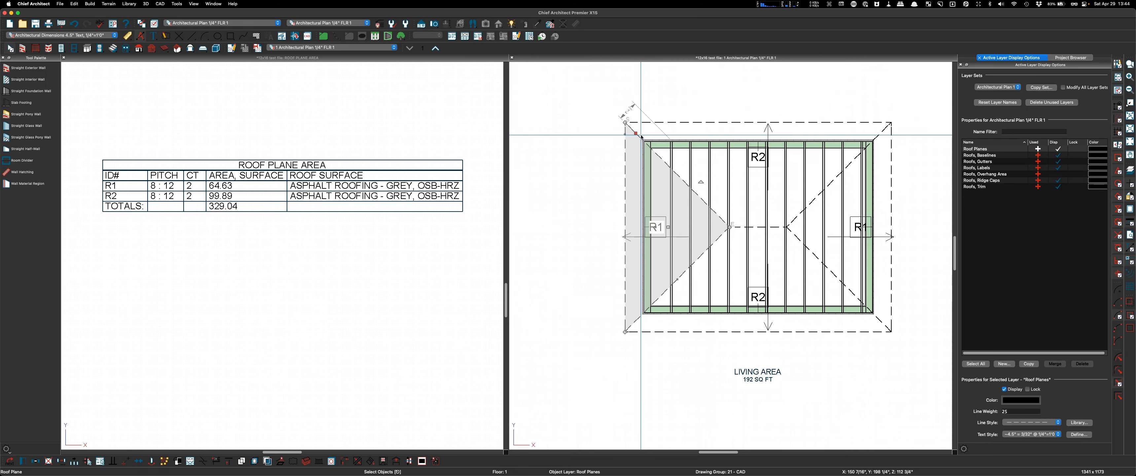
Step: Change the wall at the plan's right end from a hip to a Full Gable Wall
scroll(736, 184, down, 1)
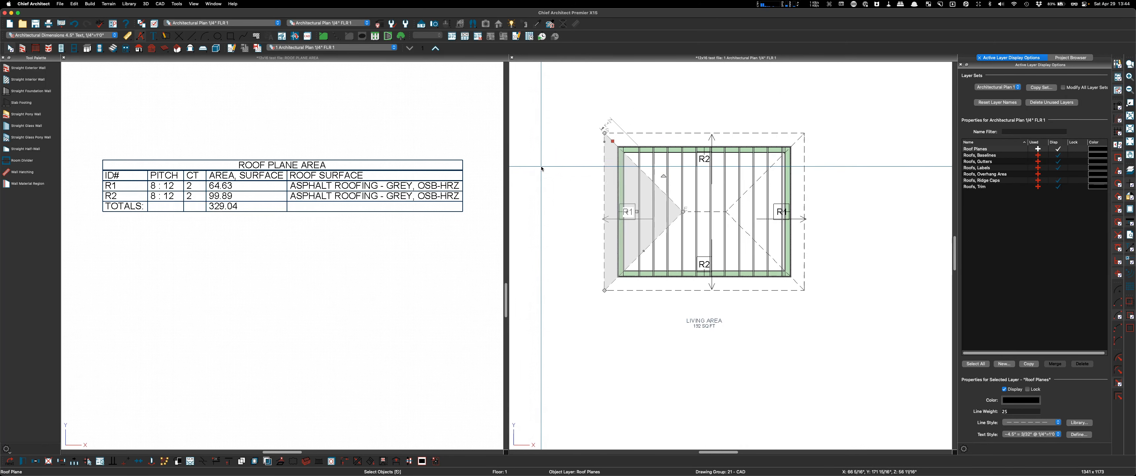
scroll(736, 184, up, 1)
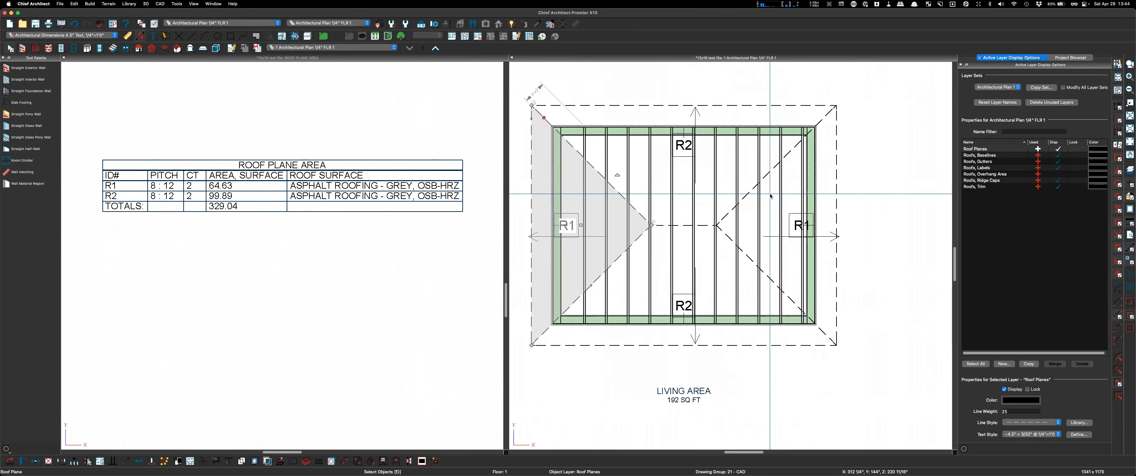
double_click(814, 189)
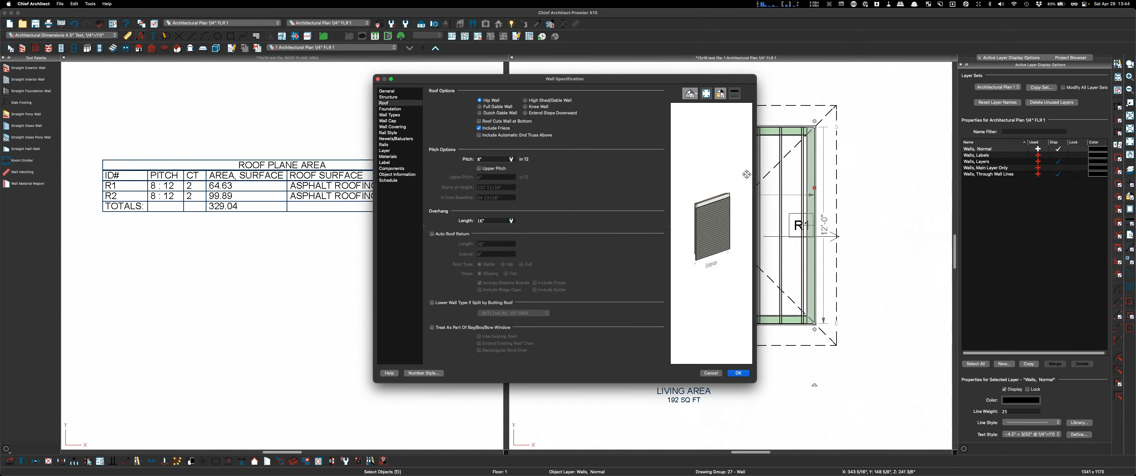
click(480, 107)
drag(657, 83, 430, 126)
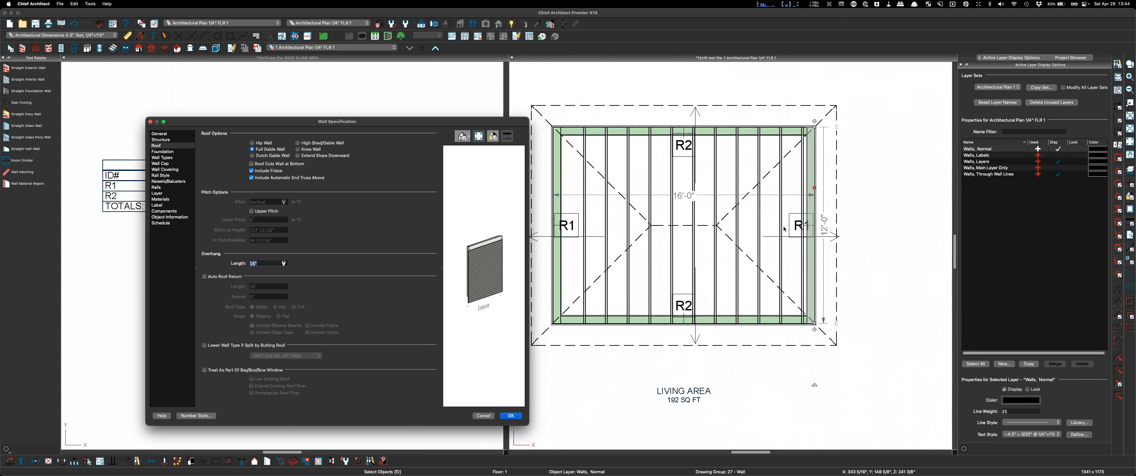
drag(378, 124, 954, 18)
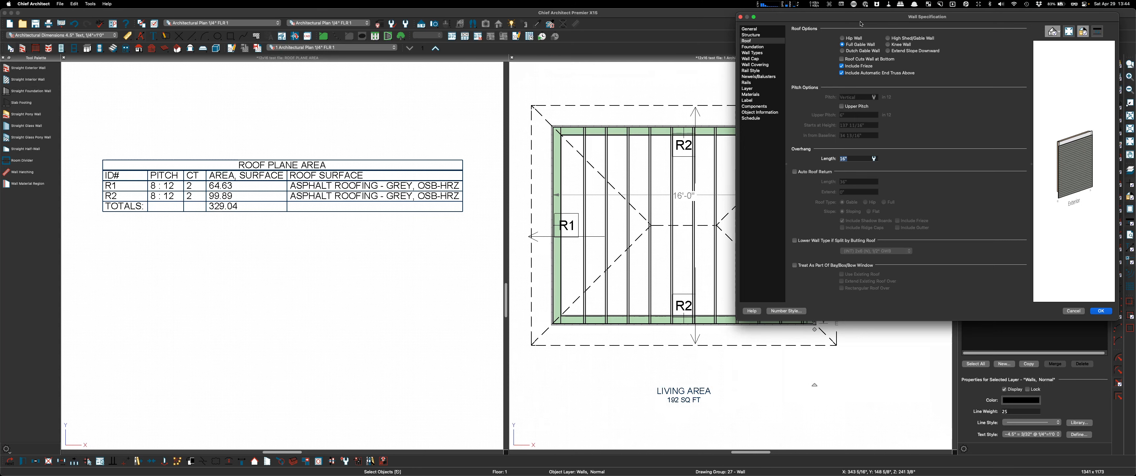
drag(865, 17, 246, 222)
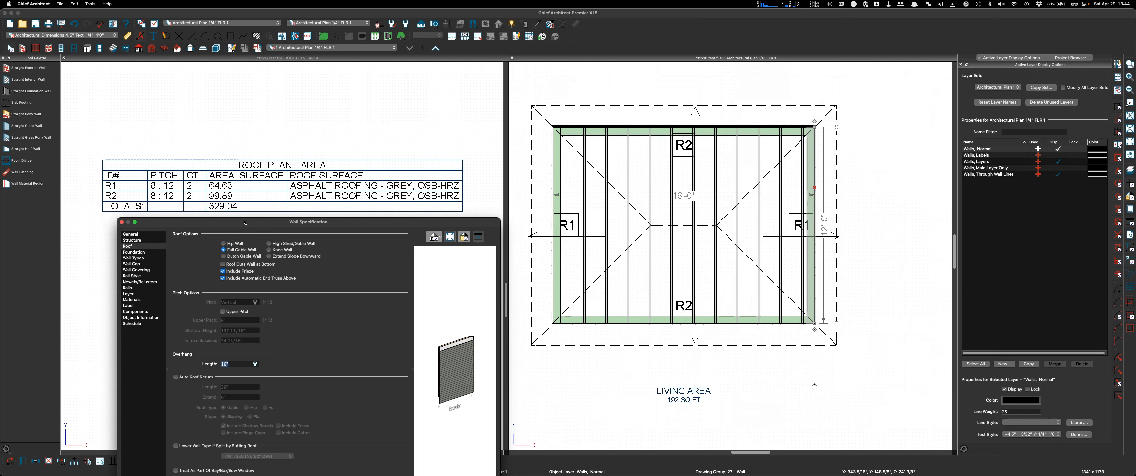
drag(384, 223, 1009, 70)
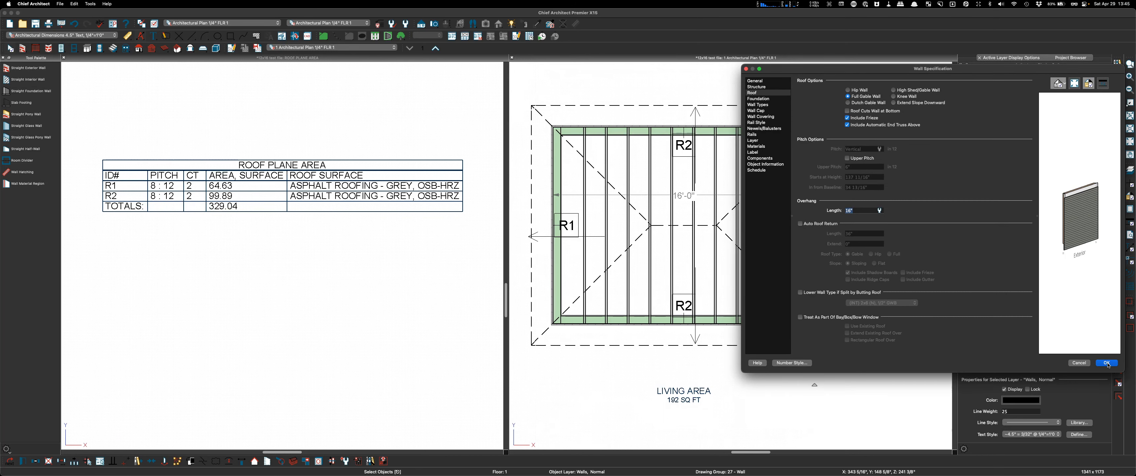
click(1107, 362)
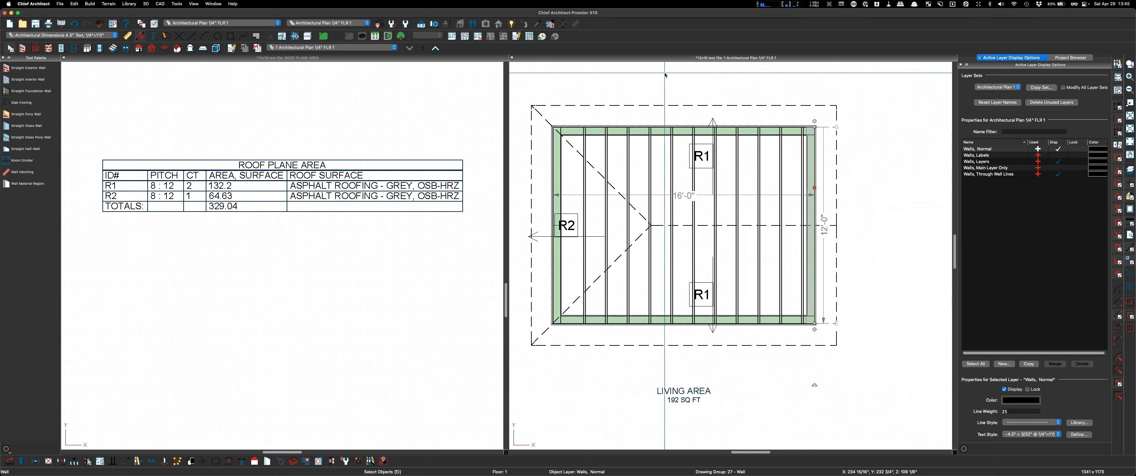
Step: Open a perspective framing overview and examine the roof framing around the gable end
click(434, 24)
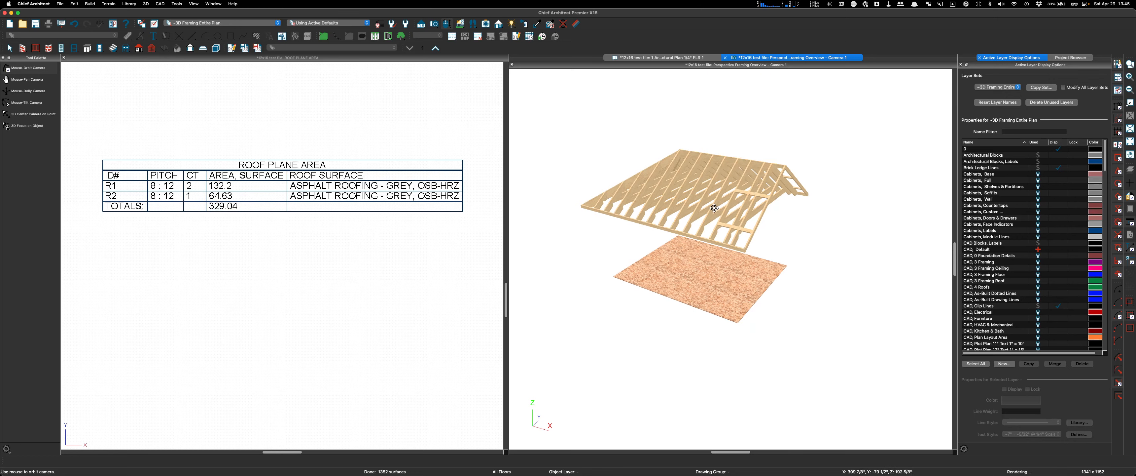
drag(714, 208, 783, 199)
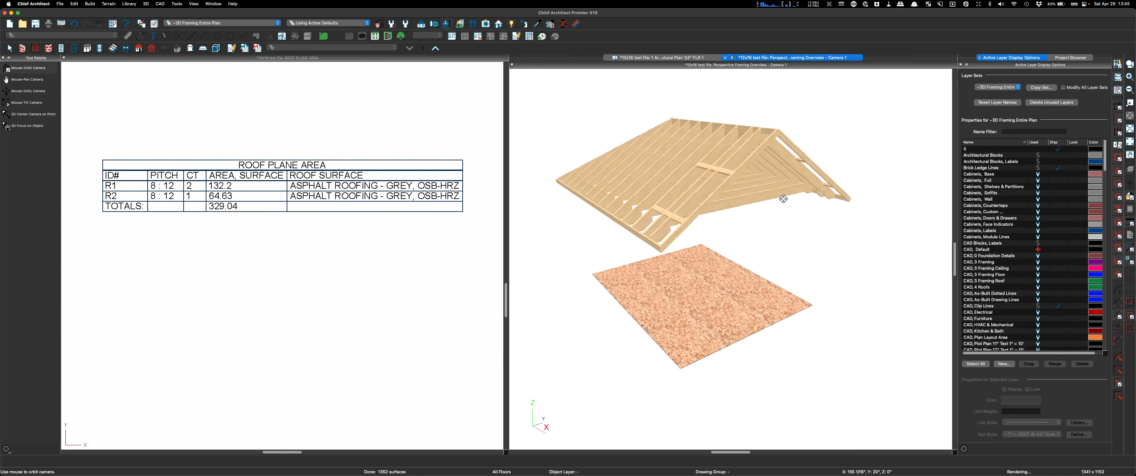
Step: Examine the roof framing members in 3D from the gable end around to the hip end
scroll(768, 147, up, 5)
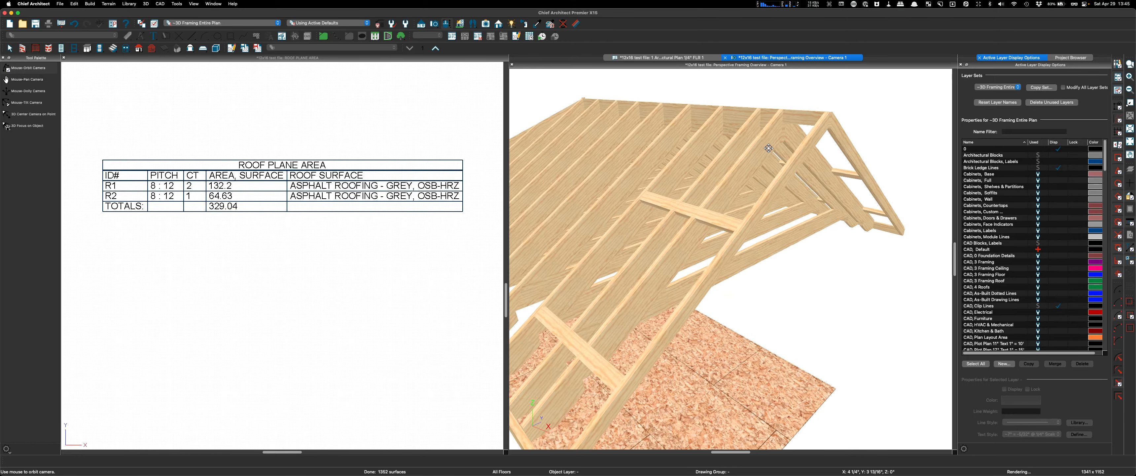
drag(768, 148, 808, 147)
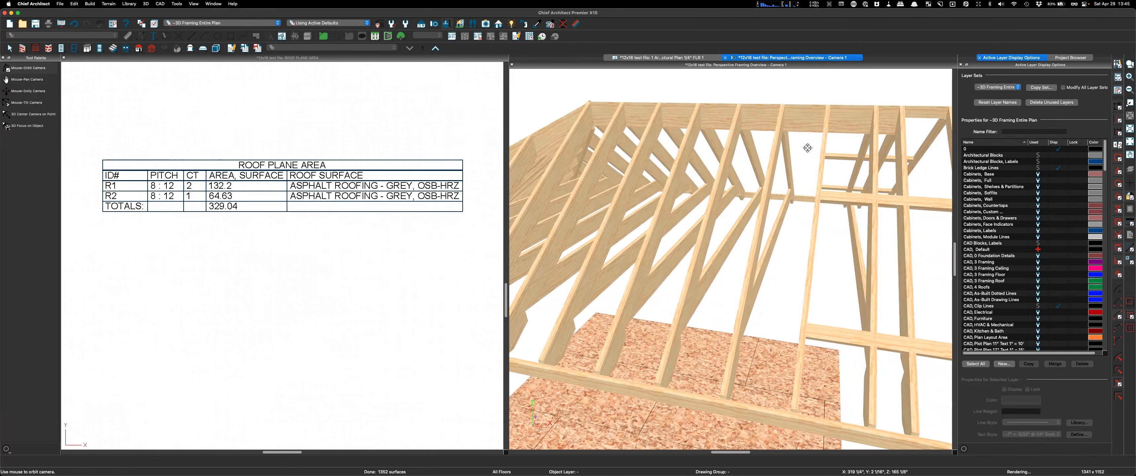
scroll(807, 147, down, 5)
drag(735, 173, 839, 195)
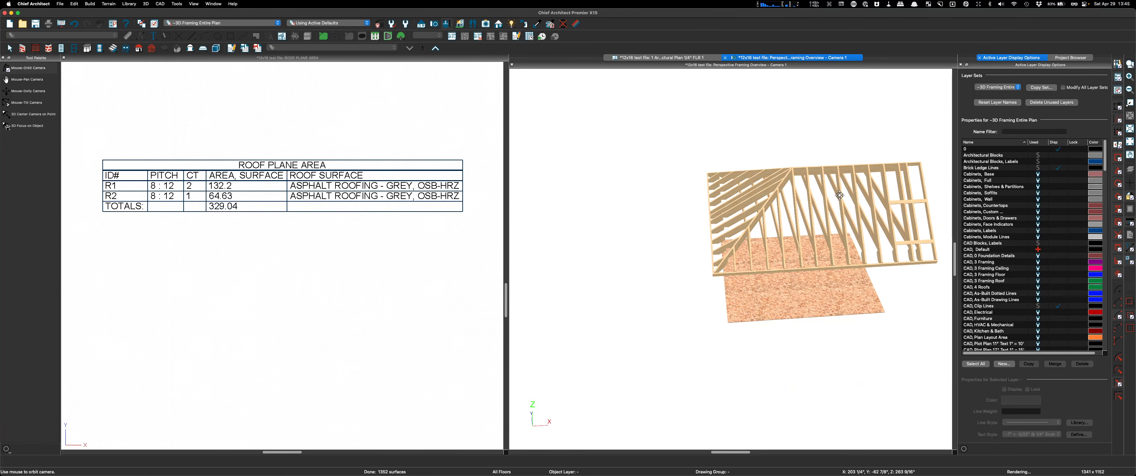
scroll(750, 272, up, 5)
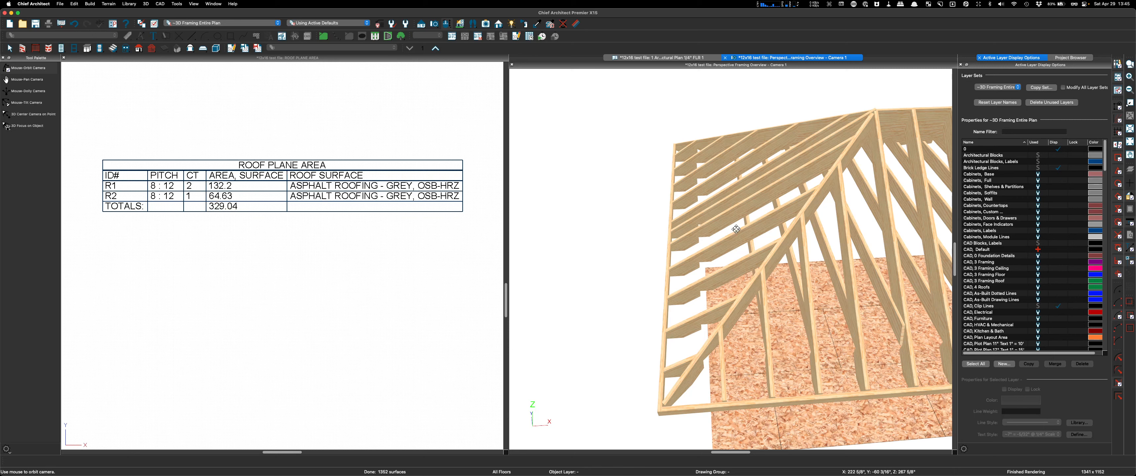
drag(732, 196, 927, 224)
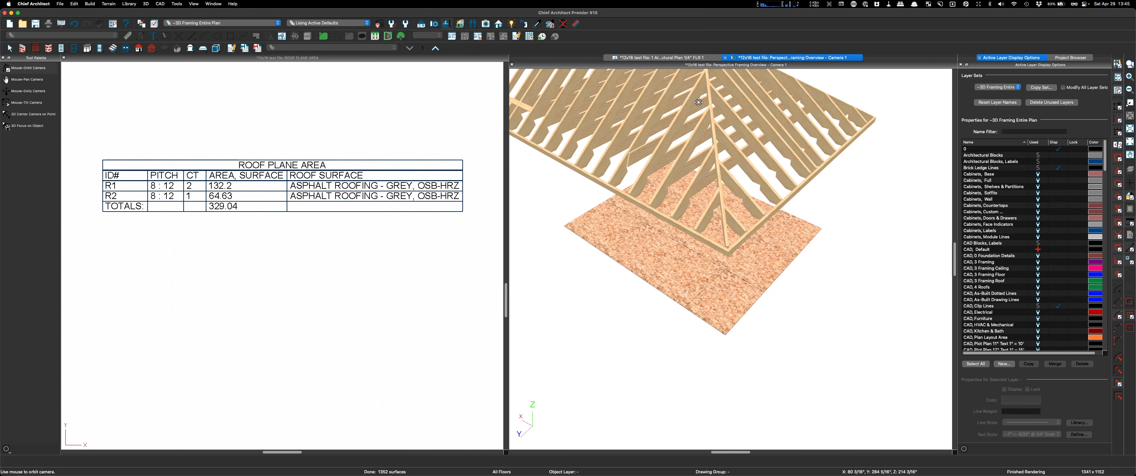
Step: Return to the floor plan and bring up the general framing tools, leaving the undisplayed automatic framing layers off
click(726, 57)
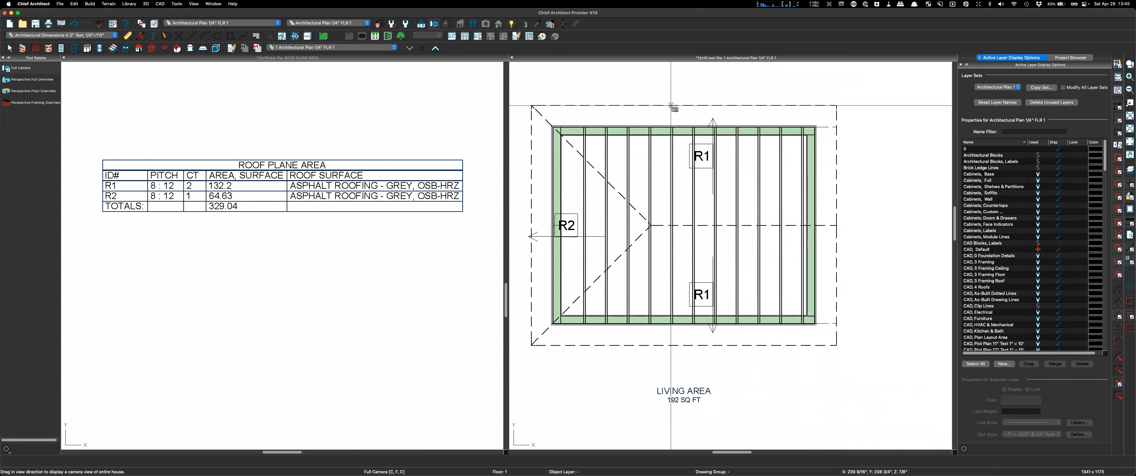
key(Escape)
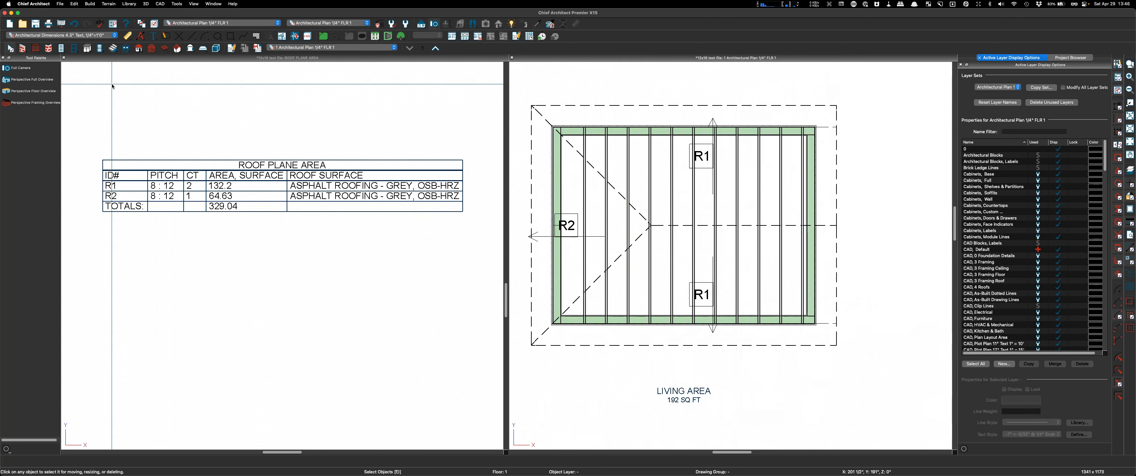
click(152, 48)
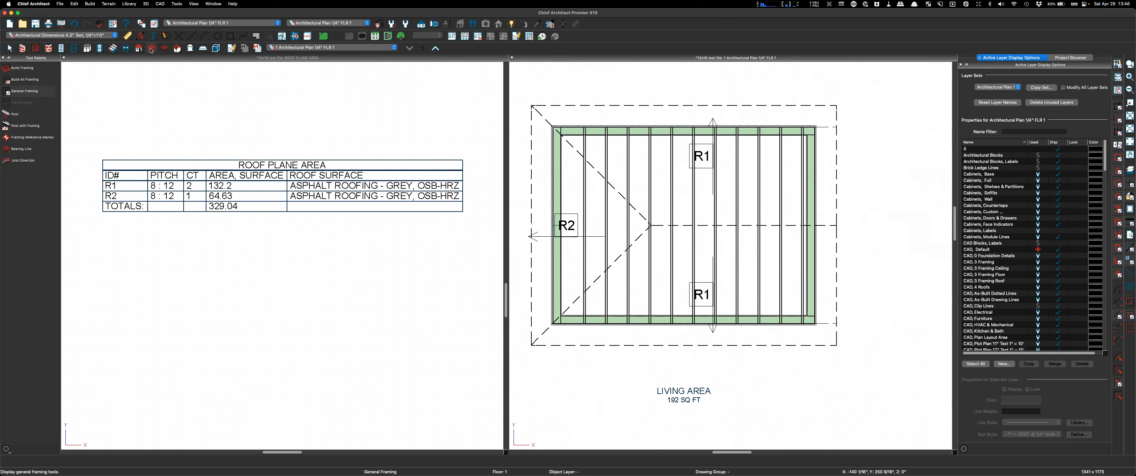
click(27, 83)
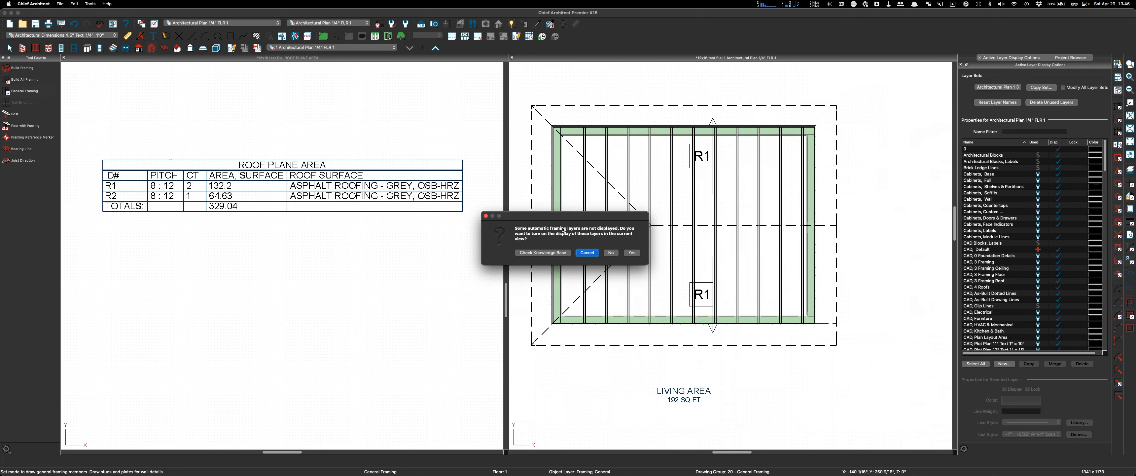
click(611, 252)
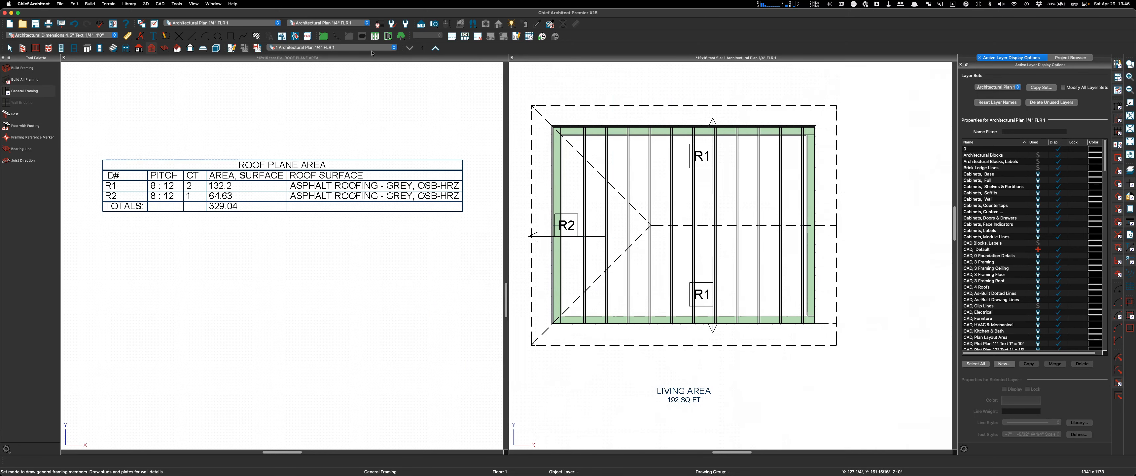
Step: Switch to the saved plan view 3 Framing, 2 Wall Plan 1/4" FLR 1, saving the modified 3 Framing, 1 Floor Plan view
click(395, 48)
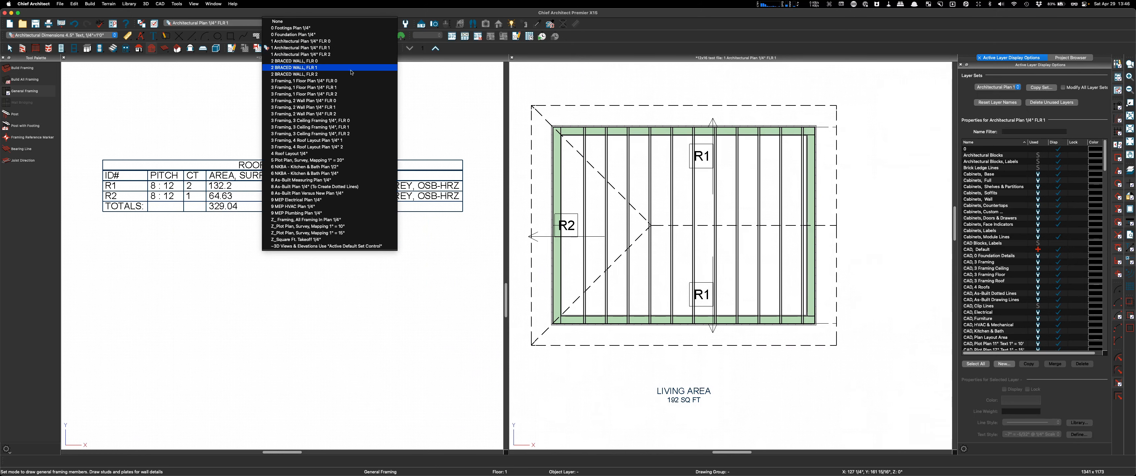
click(336, 88)
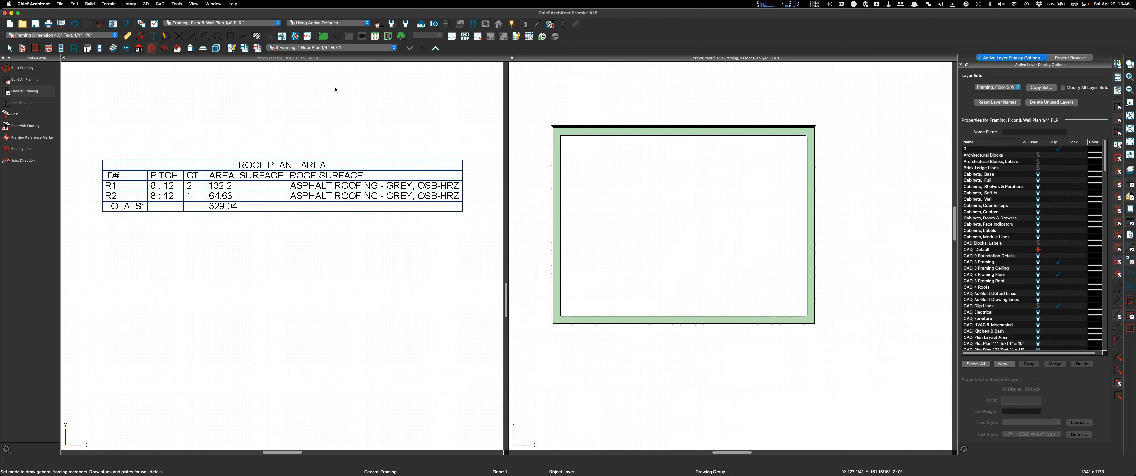
click(395, 47)
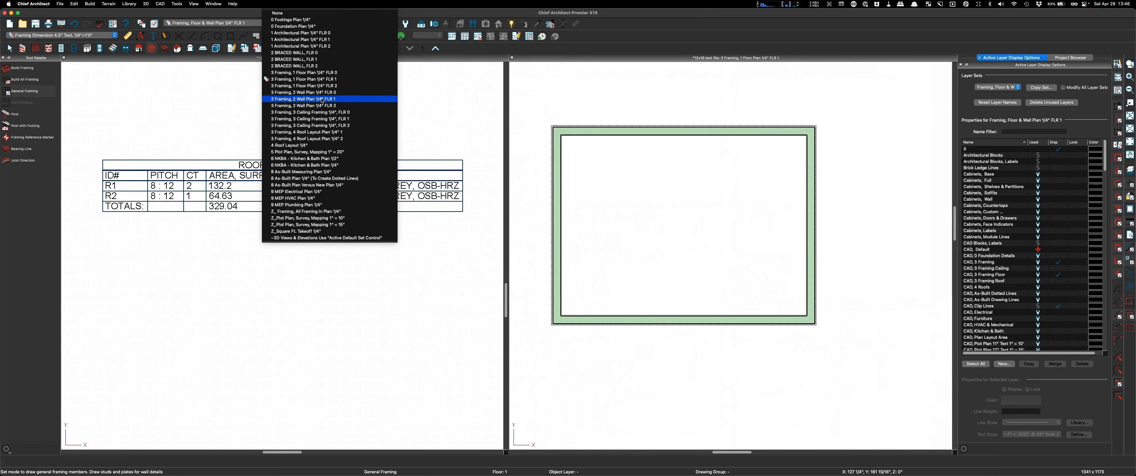
click(323, 99)
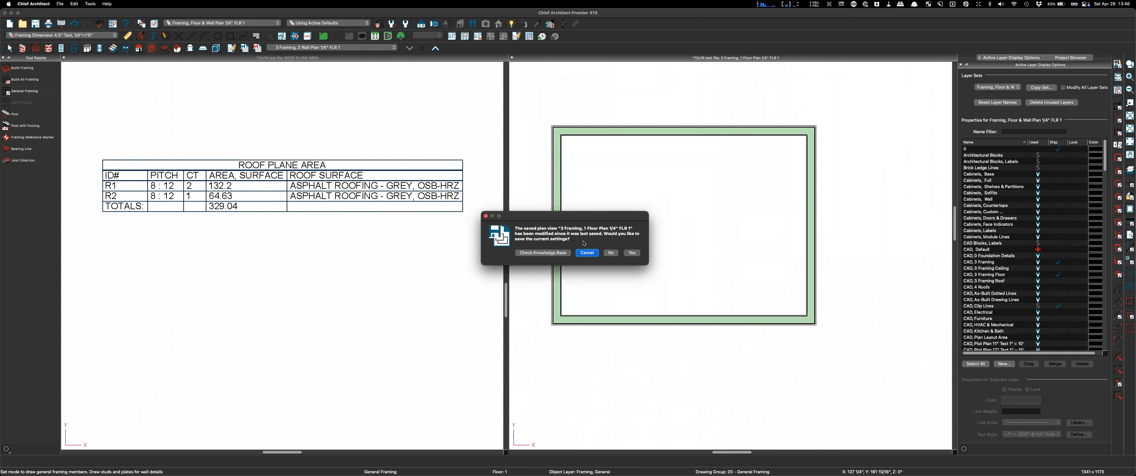
click(632, 253)
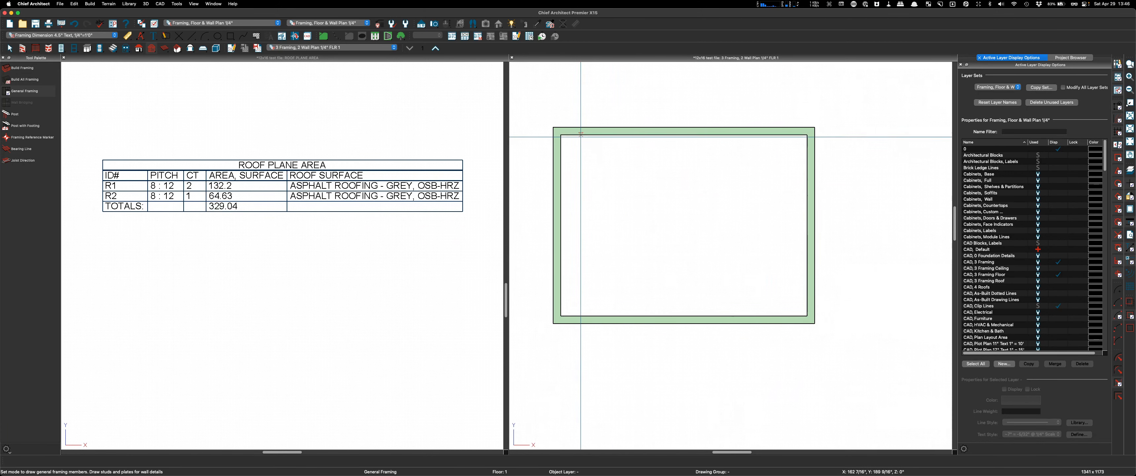
Step: Turn on the display of the Framing, Ceiling Joists and Framing, Roof Rafters layers in the wall framing plan
scroll(1008, 224, down, 5)
scroll(1007, 224, down, 10)
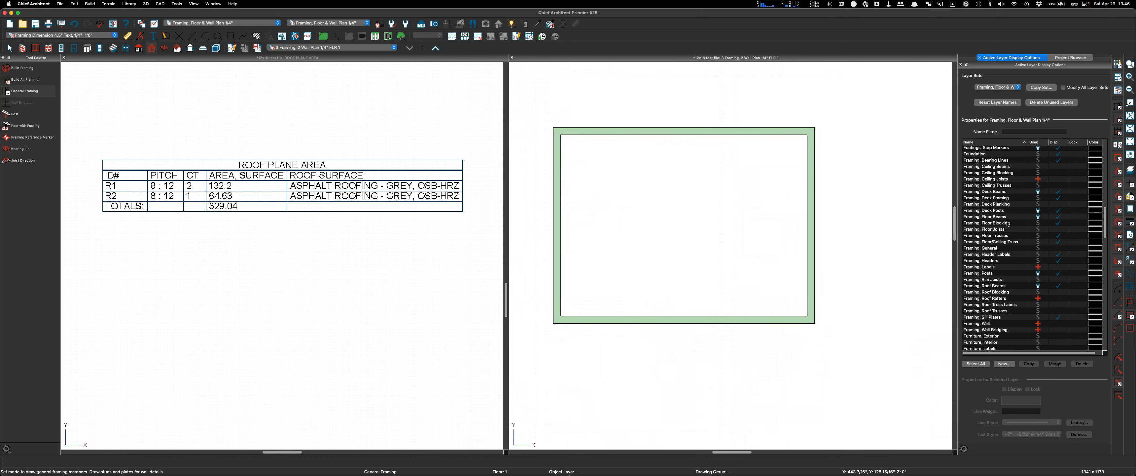
scroll(1007, 223, up, 2)
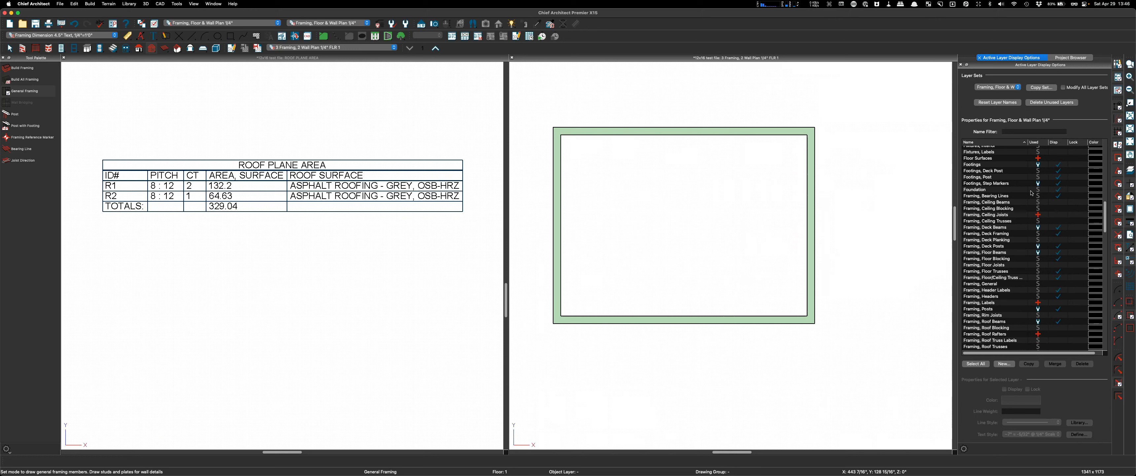
click(1063, 215)
scroll(1049, 243, down, 3)
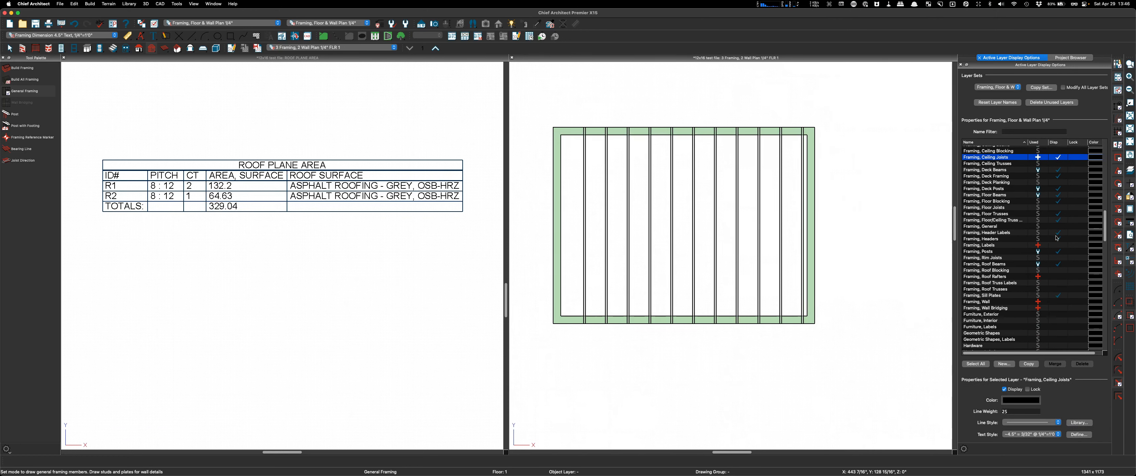
click(1061, 279)
scroll(1029, 195, down, 3)
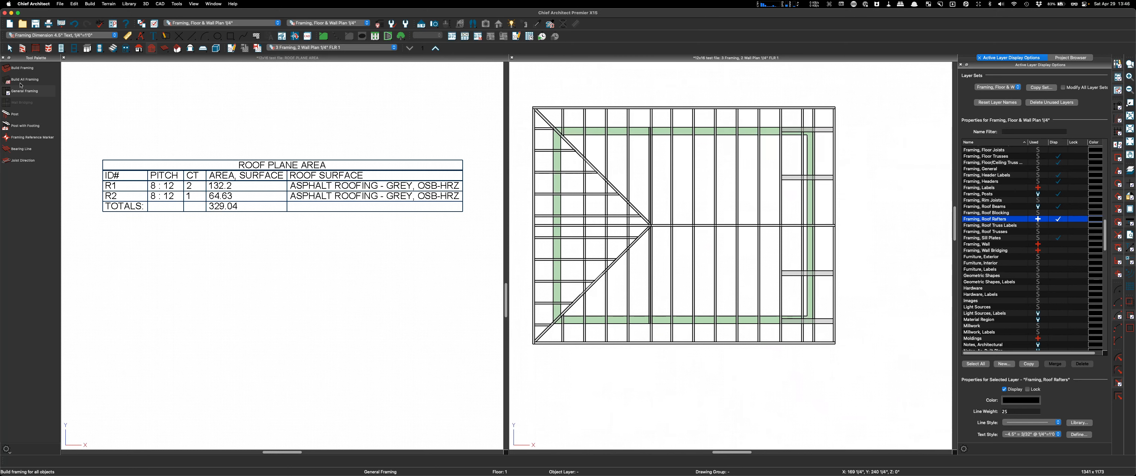
Step: Place two framing reference markers where the ridge meets the hips and turn on display of the Text, Framing layer
click(17, 140)
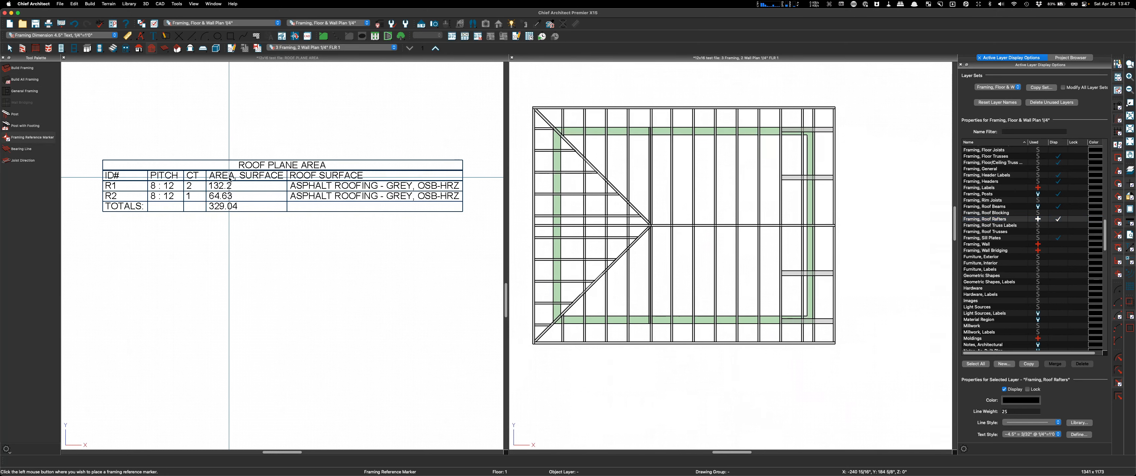
scroll(742, 225, up, 10)
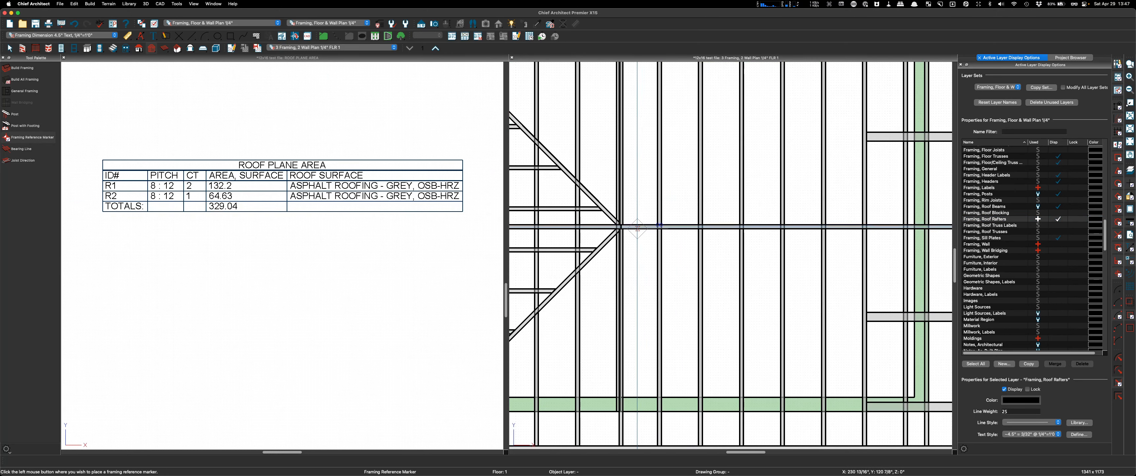
scroll(605, 227, up, 3)
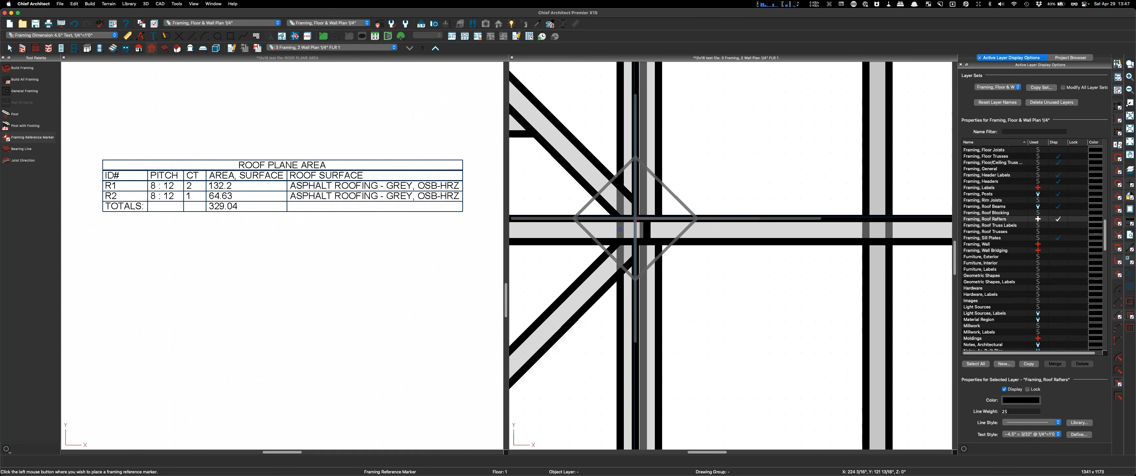
click(635, 218)
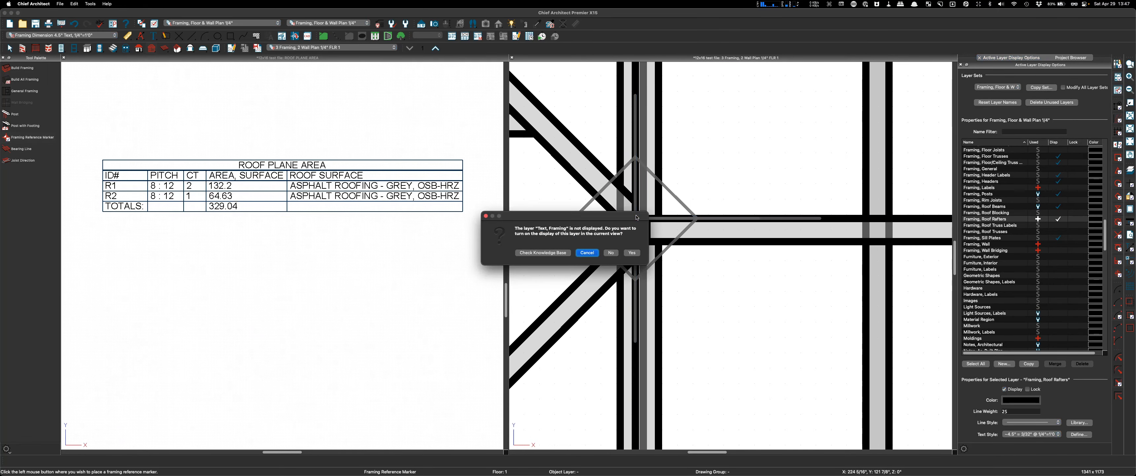
click(611, 253)
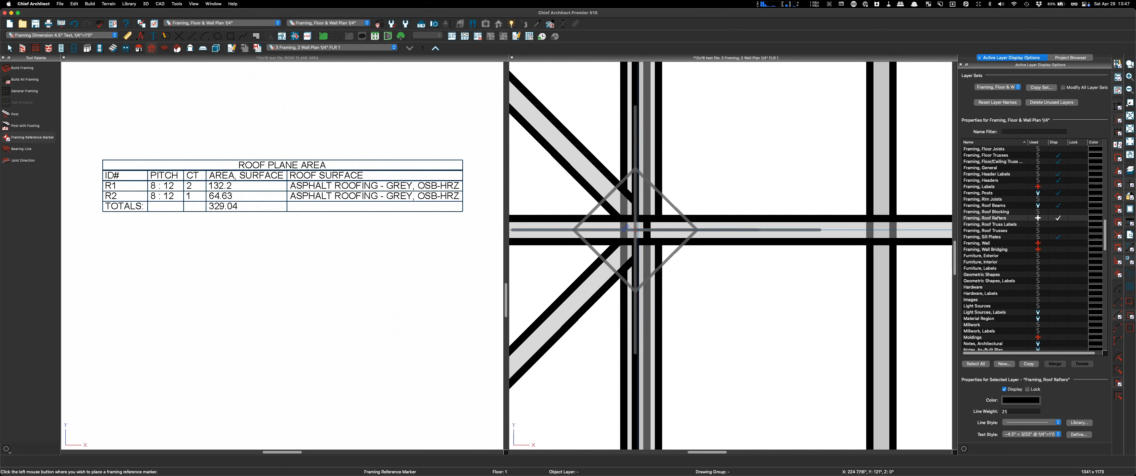
click(626, 228)
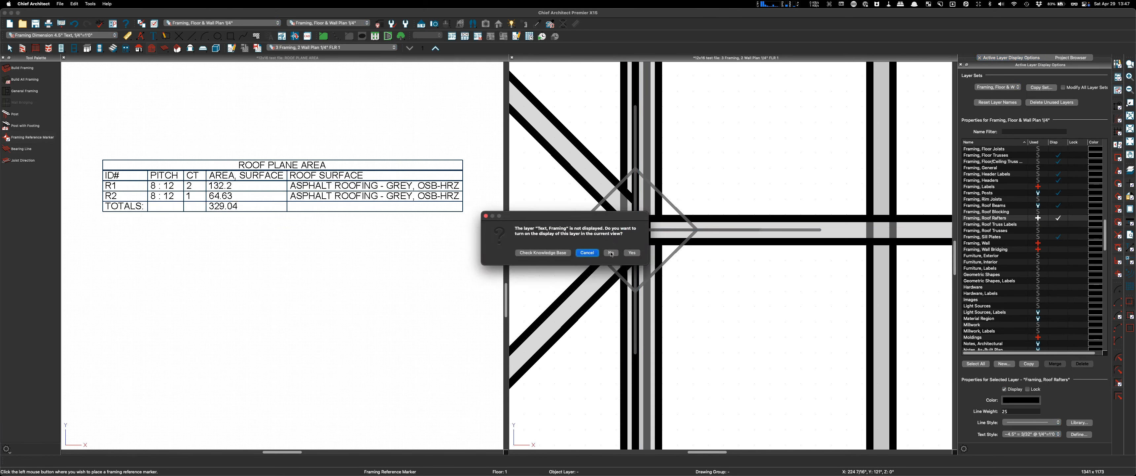
click(632, 253)
scroll(615, 246, down, 2)
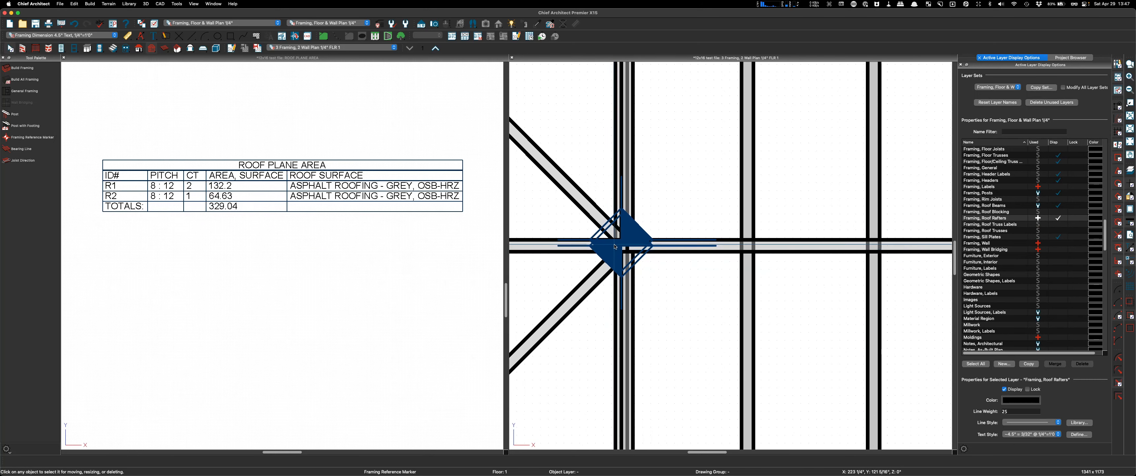
Step: Delete the off-centre framing reference marker, keeping the one centred on the ridge
scroll(615, 246, up, 2)
click(609, 212)
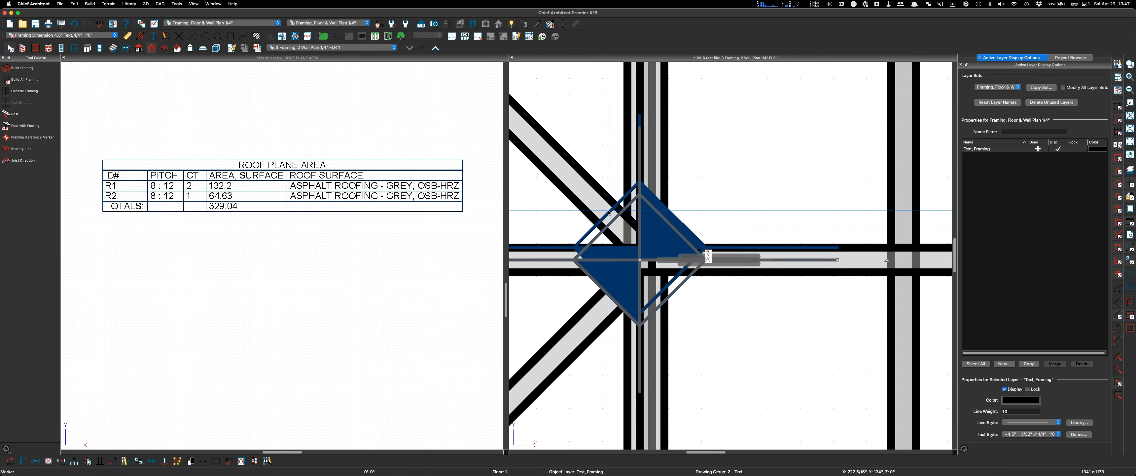
click(634, 188)
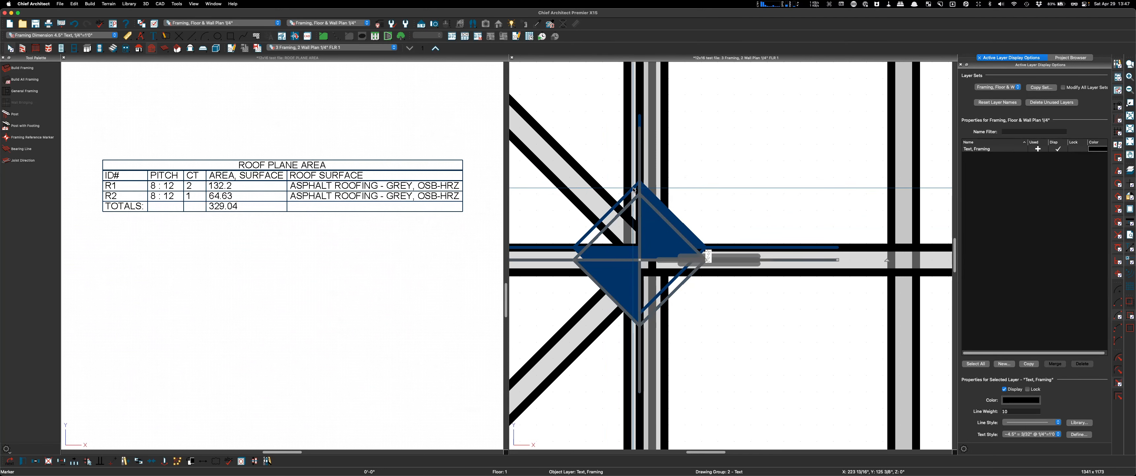
key(Tab)
key(Escape)
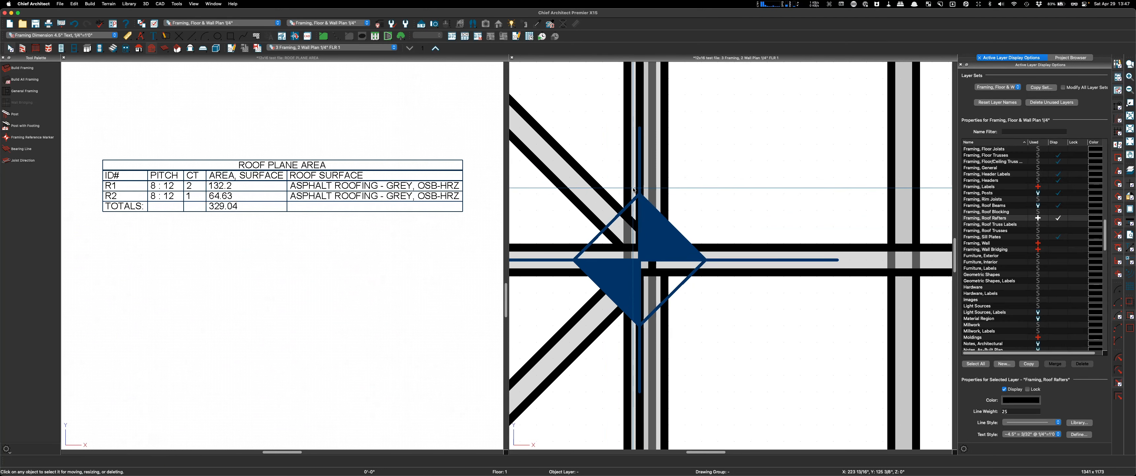
Step: Examine the rafter layout of the hip end relative to the framing reference marker
scroll(634, 190, down, 10)
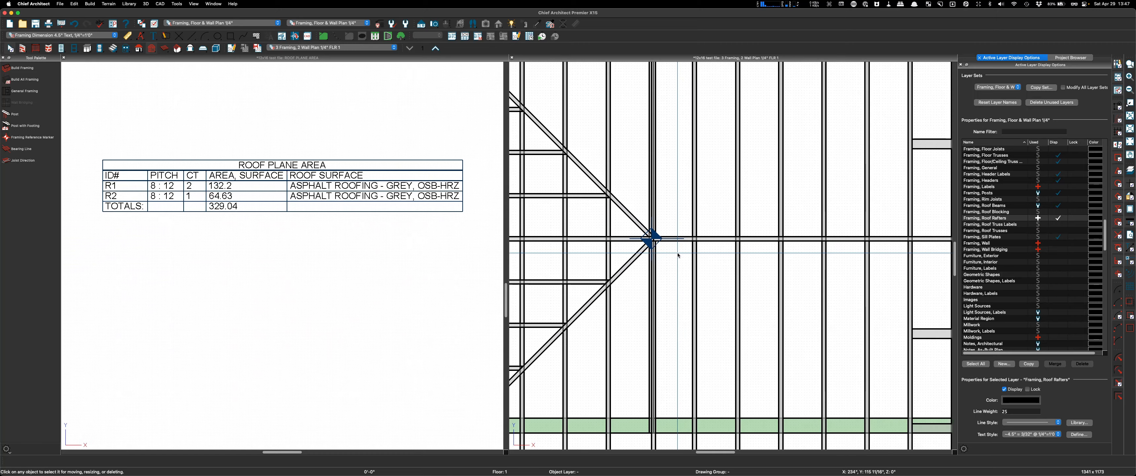
scroll(678, 255, down, 3)
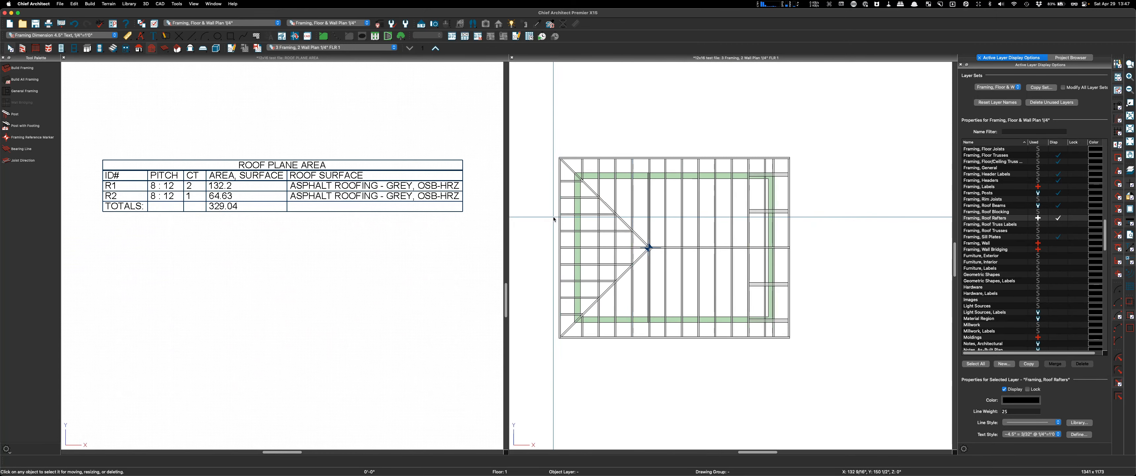
scroll(557, 230, up, 4)
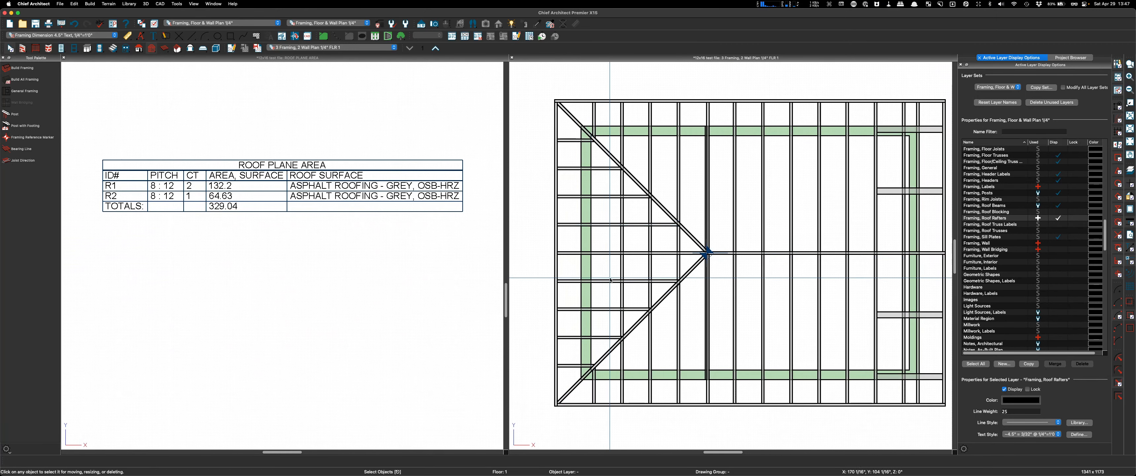
scroll(564, 309, down, 2)
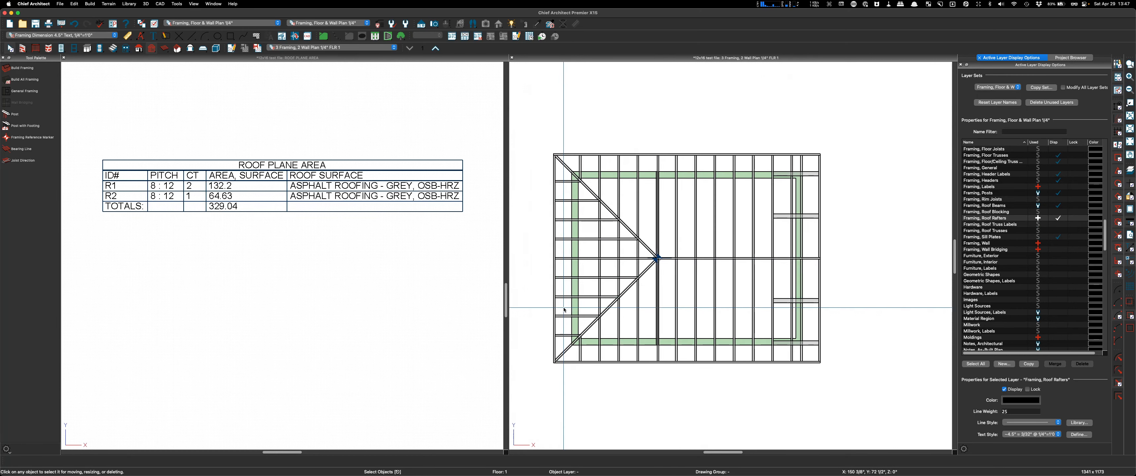
scroll(564, 310, up, 3)
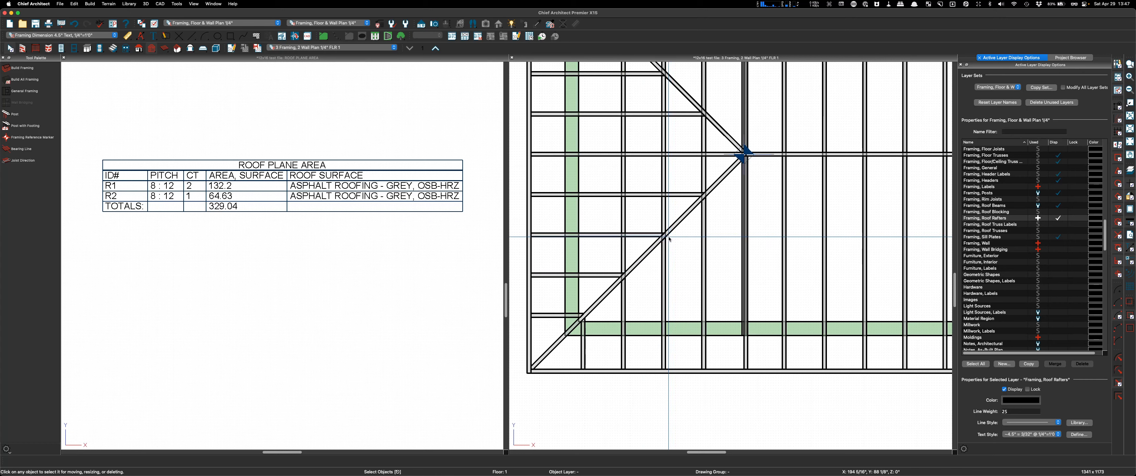
scroll(680, 241, down, 3)
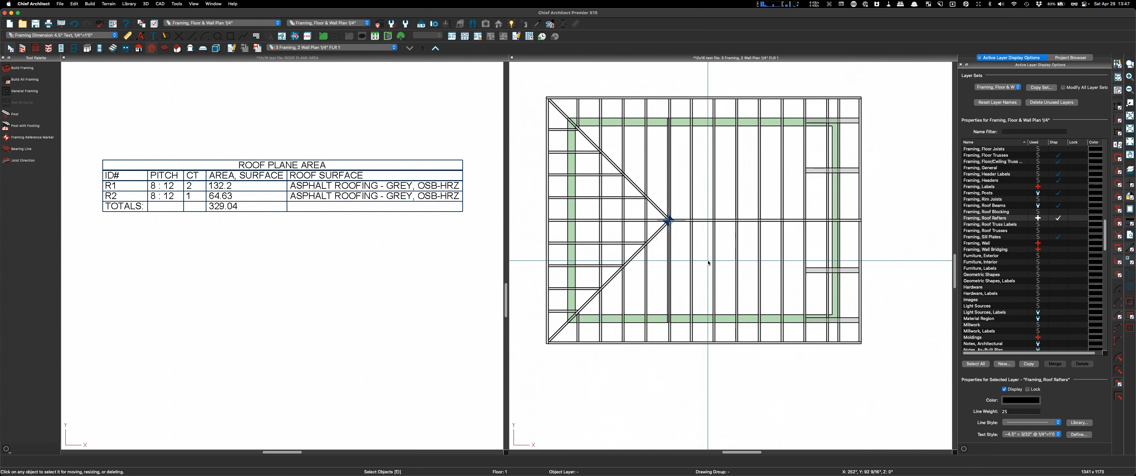
Step: Move the ceiling joist at the framing reference marker point to point against the adjacent rafter, agreeing to turn off Automatic Floor/Ceiling Framing
scroll(673, 309, up, 3)
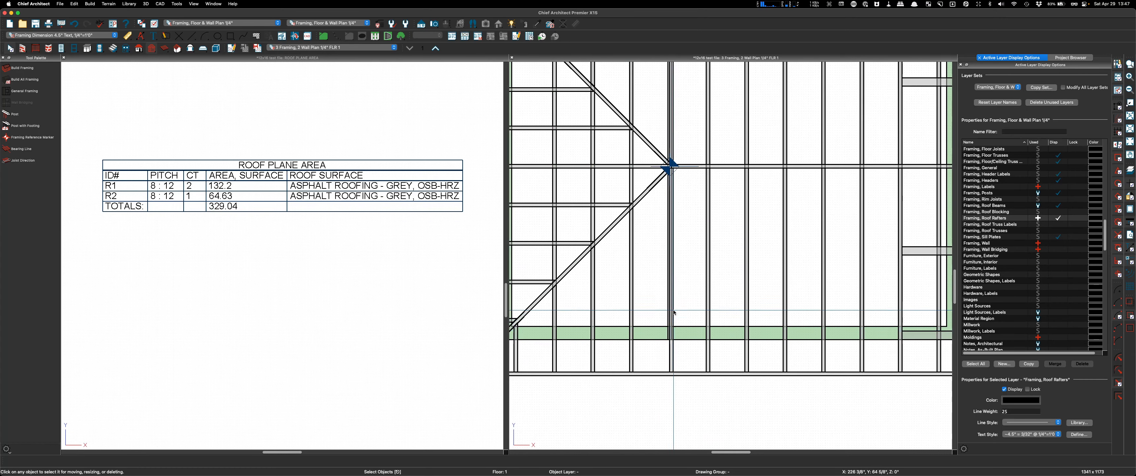
scroll(675, 313, down, 2)
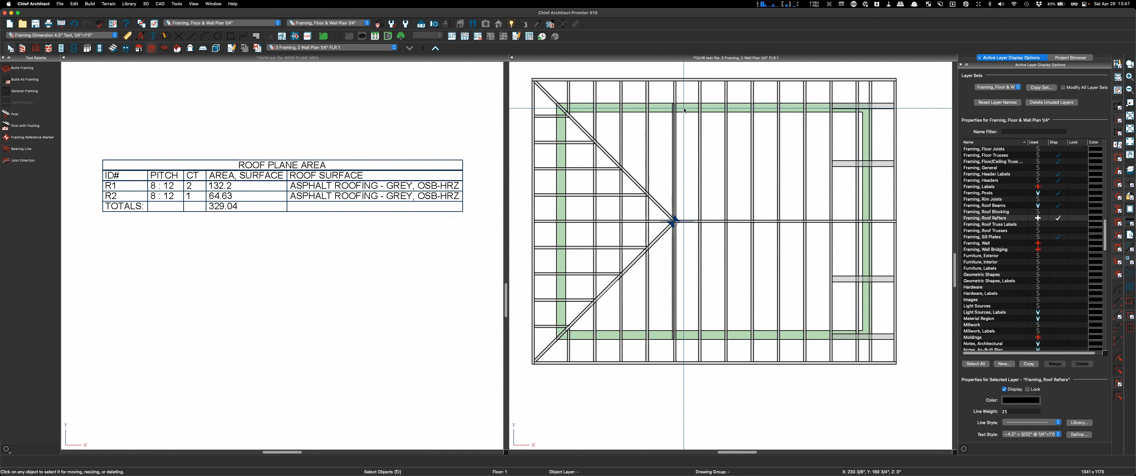
scroll(685, 110, up, 3)
scroll(663, 113, down, 1)
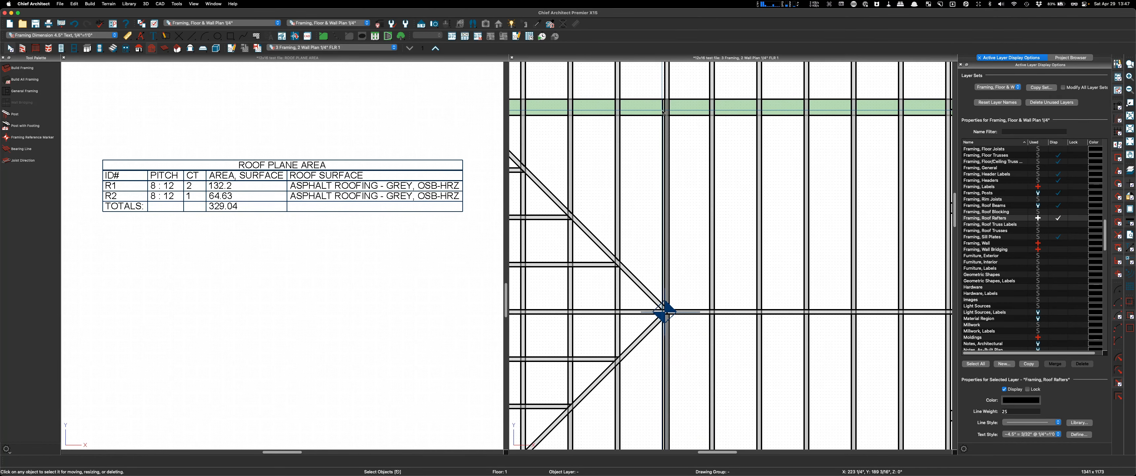
scroll(667, 313, up, 3)
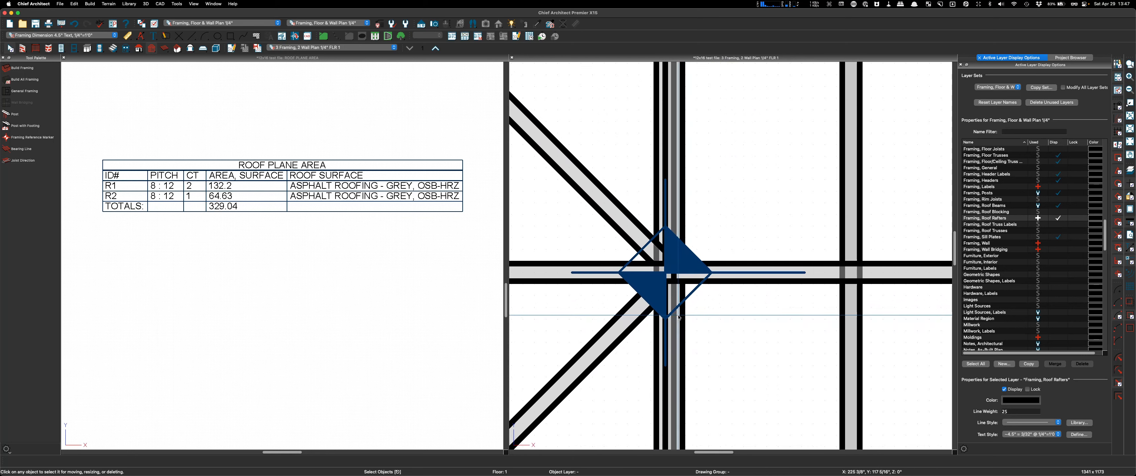
click(658, 208)
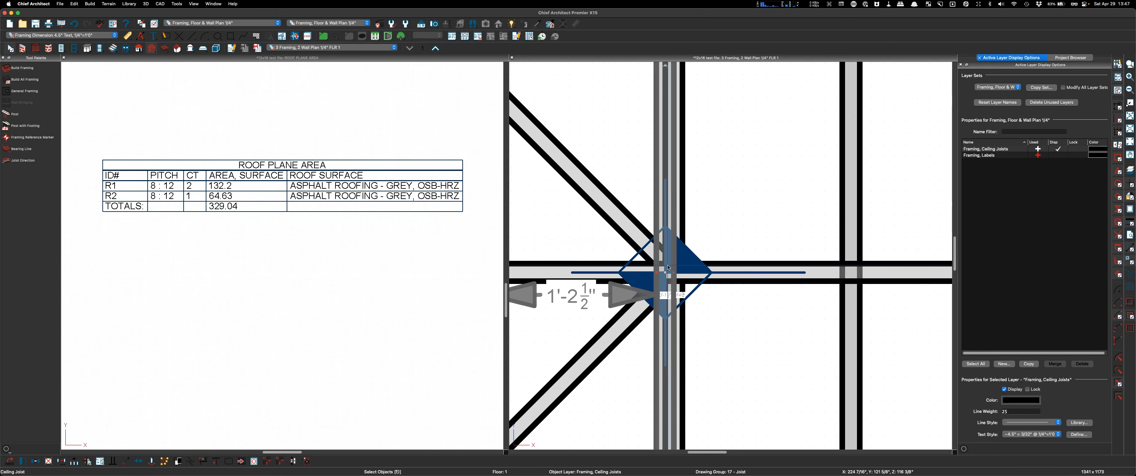
scroll(668, 266, down, 4)
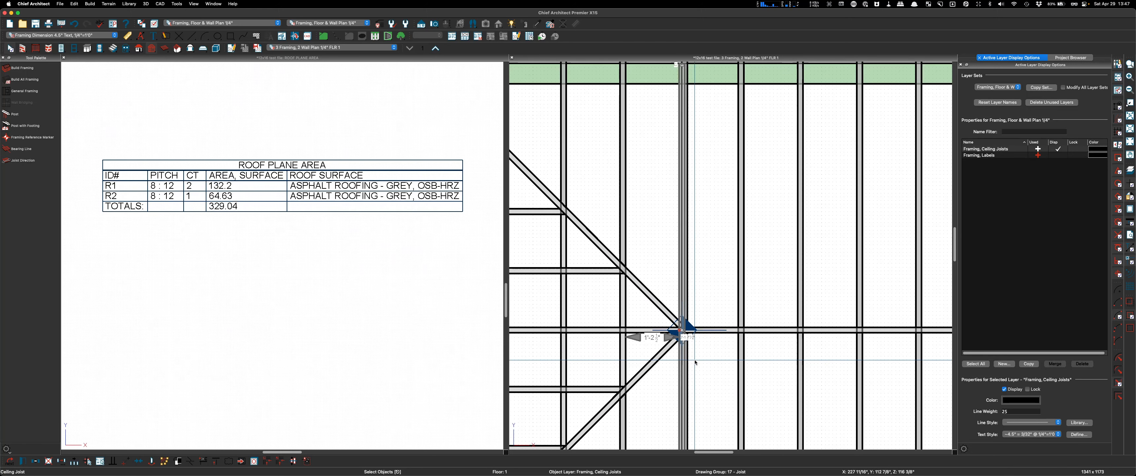
scroll(695, 362, down, 1)
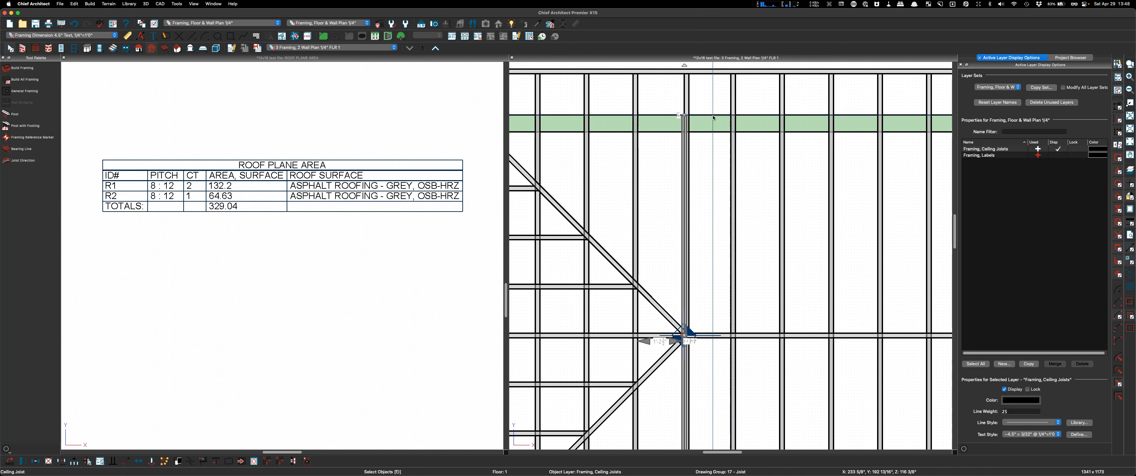
scroll(706, 111, up, 5)
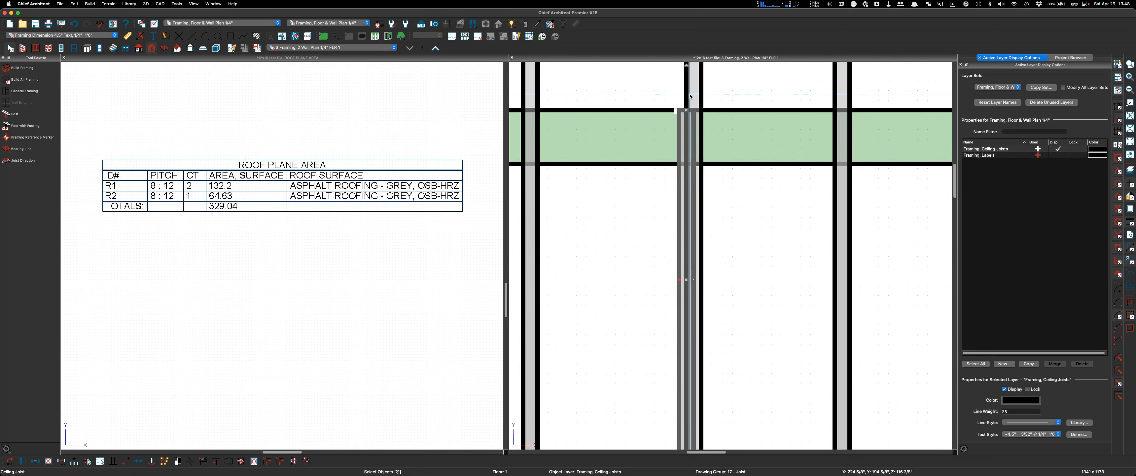
key(Delete)
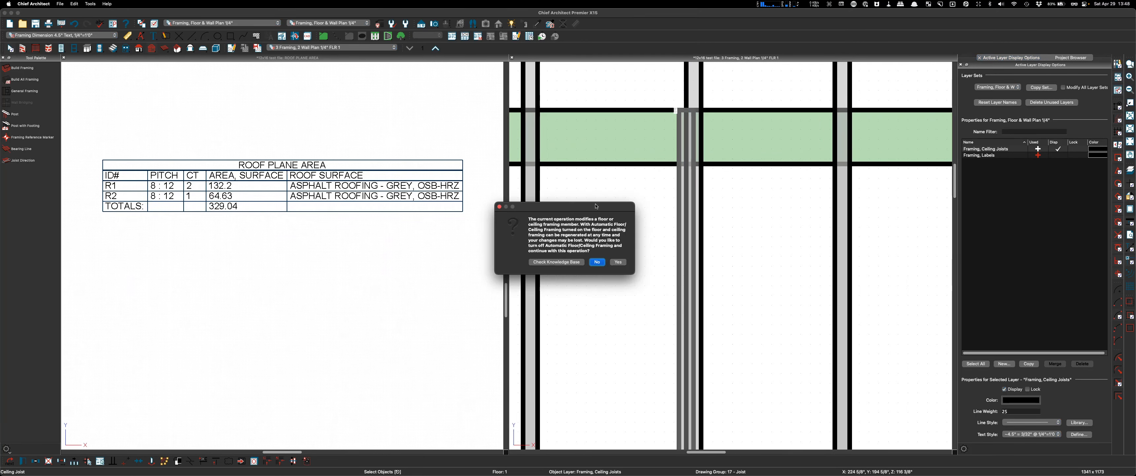
click(619, 262)
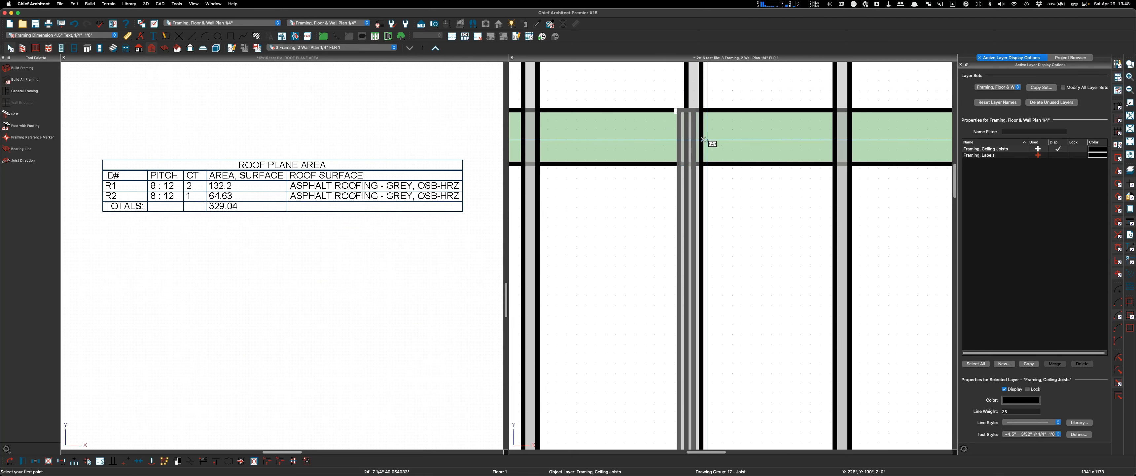
click(694, 110)
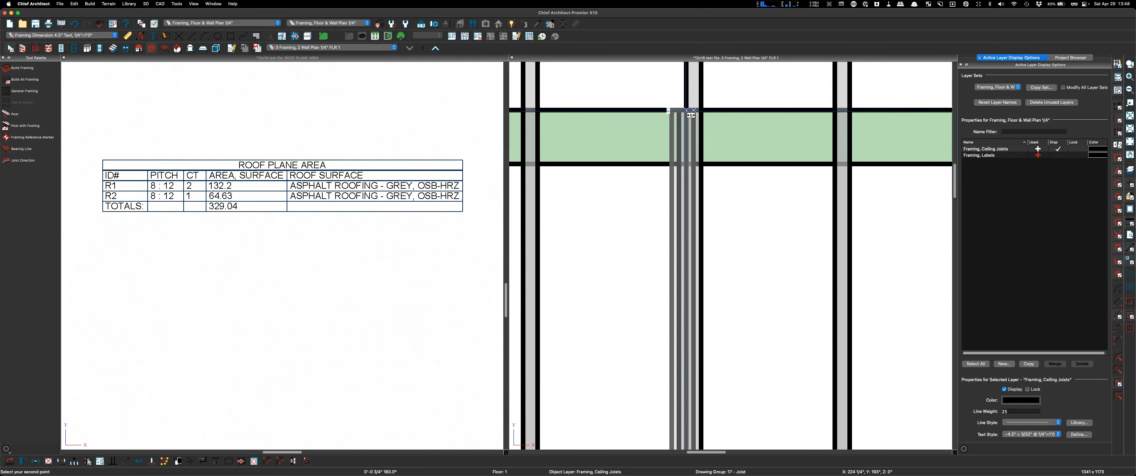
click(687, 110)
scroll(531, 133, down, 3)
scroll(505, 142, down, 1)
scroll(591, 173, down, 5)
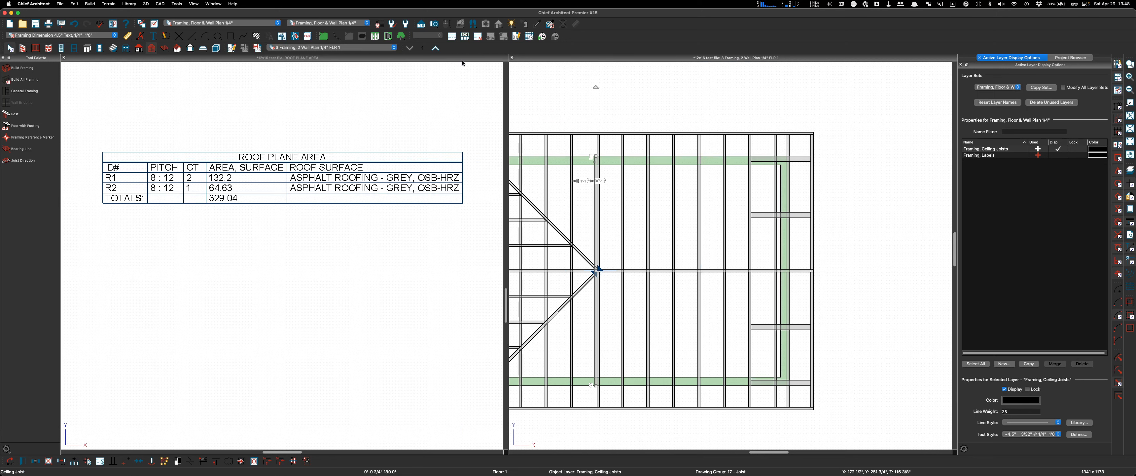
Step: Create a Perspective Framing Overview and orbit it to look down on the ceiling joists and rafters
click(437, 24)
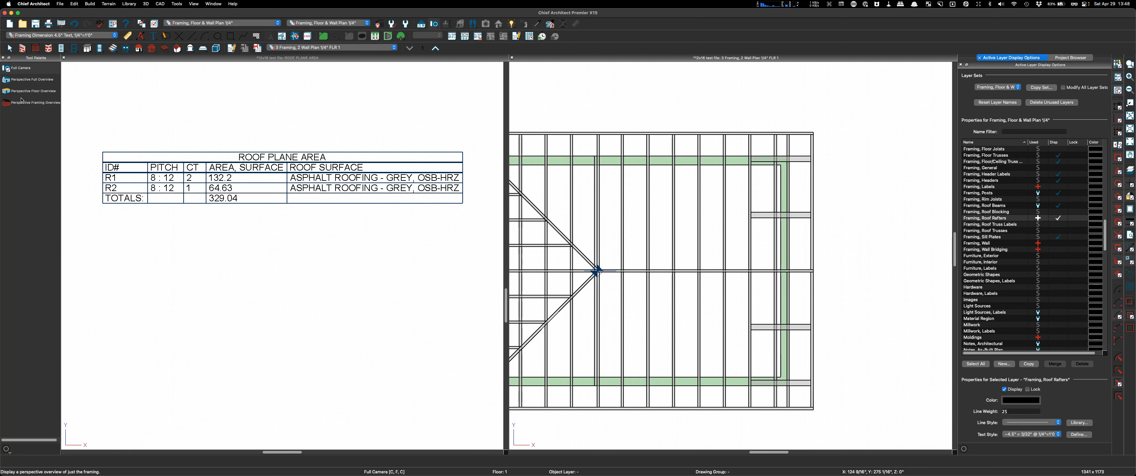
click(33, 103)
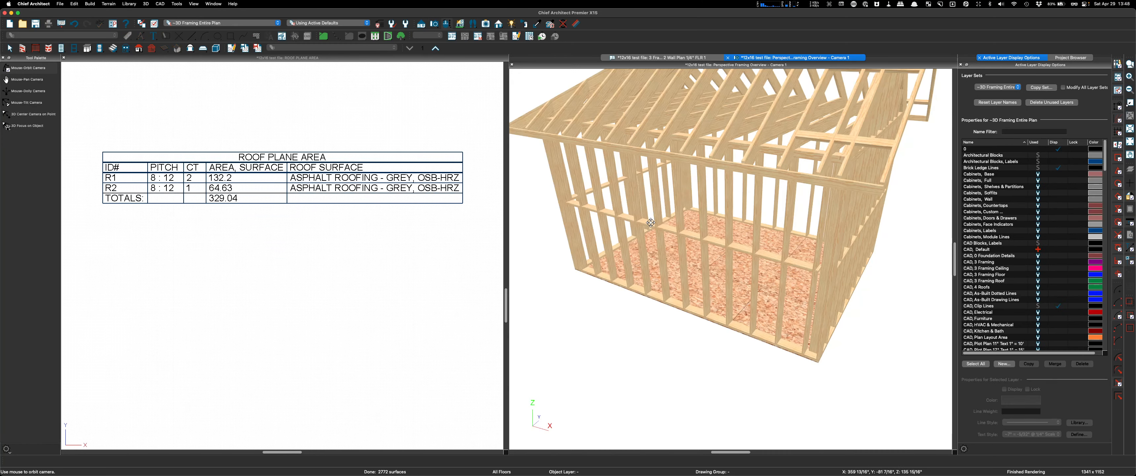
drag(666, 265, 708, 220)
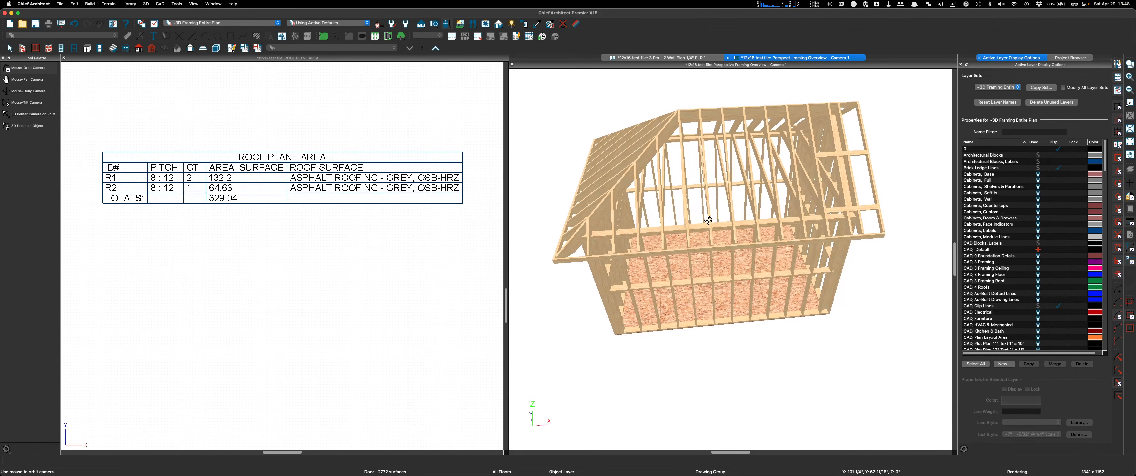
scroll(664, 205, up, 5)
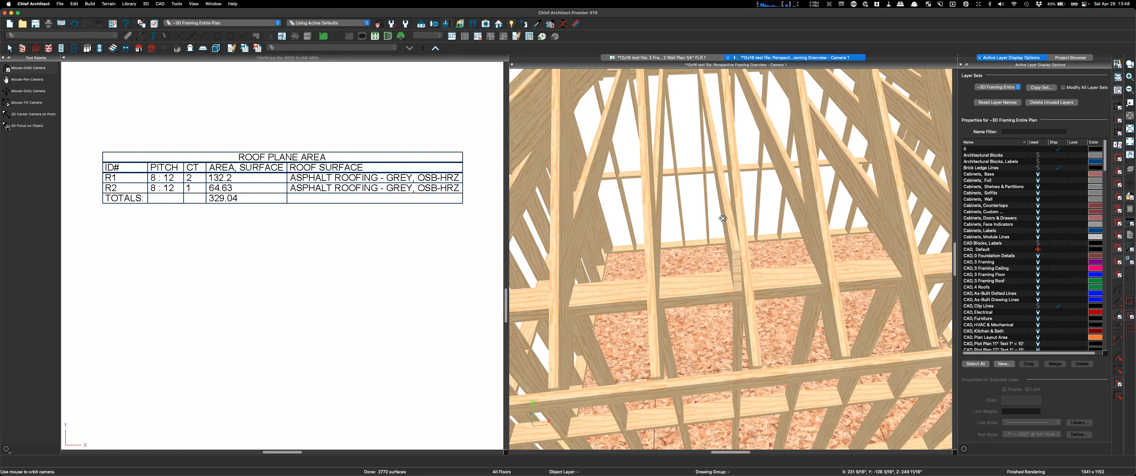
key(Escape)
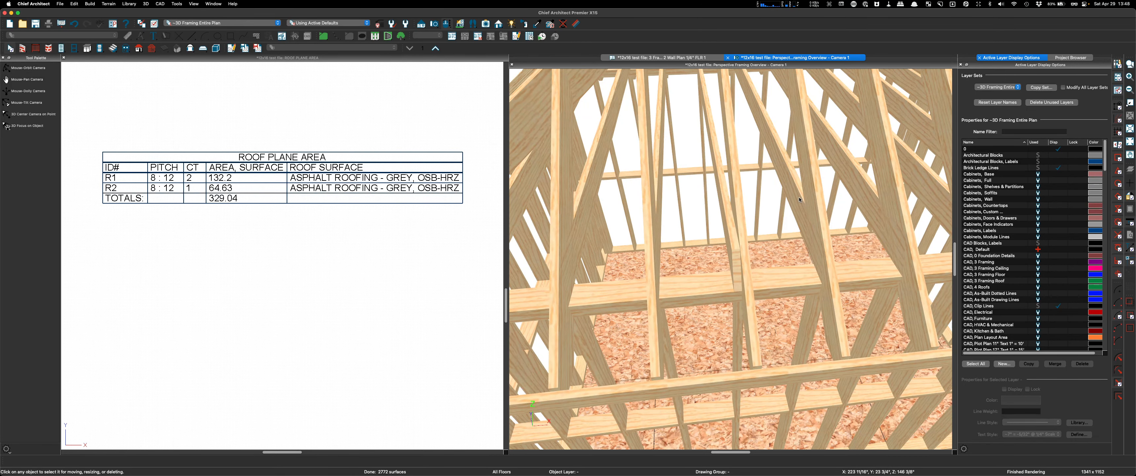
Step: Select eight ceiling joists in the framing overview and move them together by an X Delta of -1.5 relative to themselves
click(792, 193)
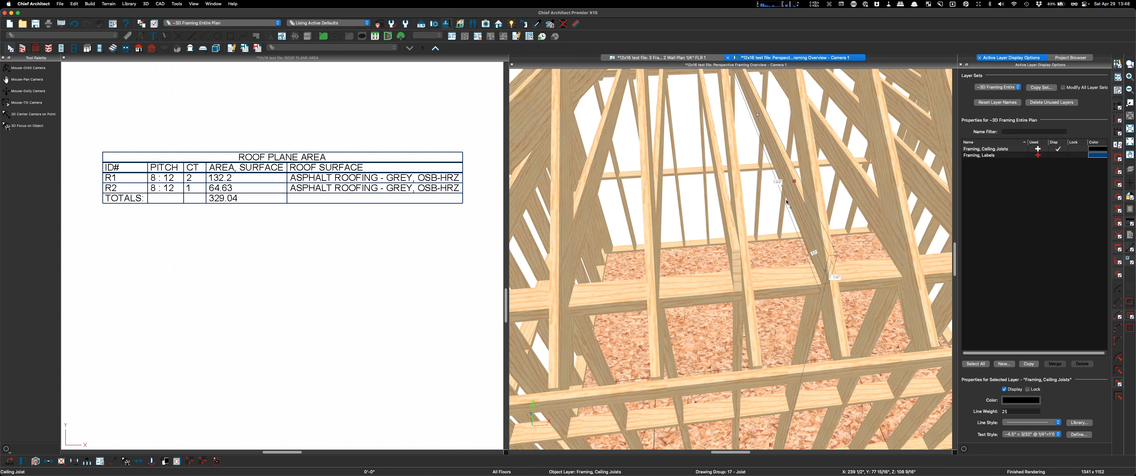
scroll(788, 201, down, 5)
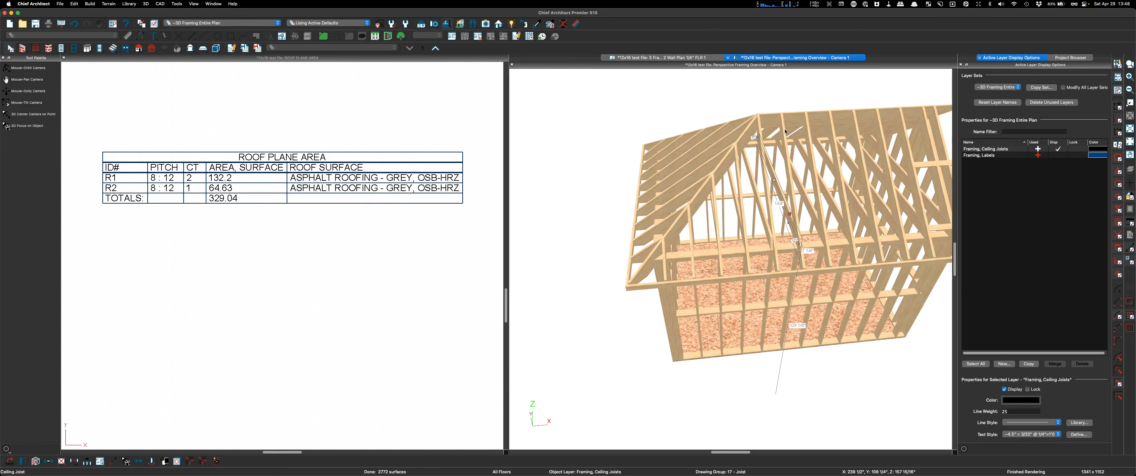
scroll(799, 178, up, 3)
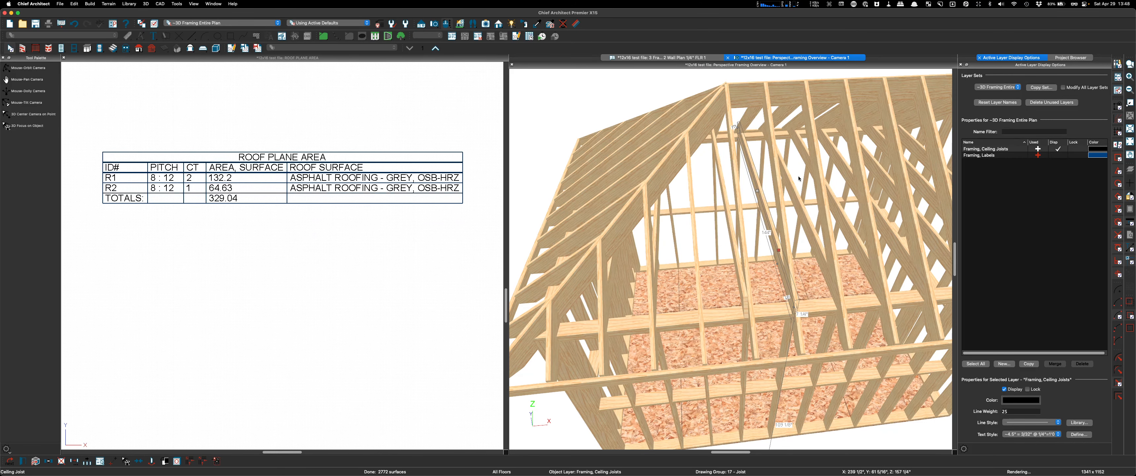
shift+click(797, 201)
shift+click(835, 210)
scroll(681, 205, down, 2)
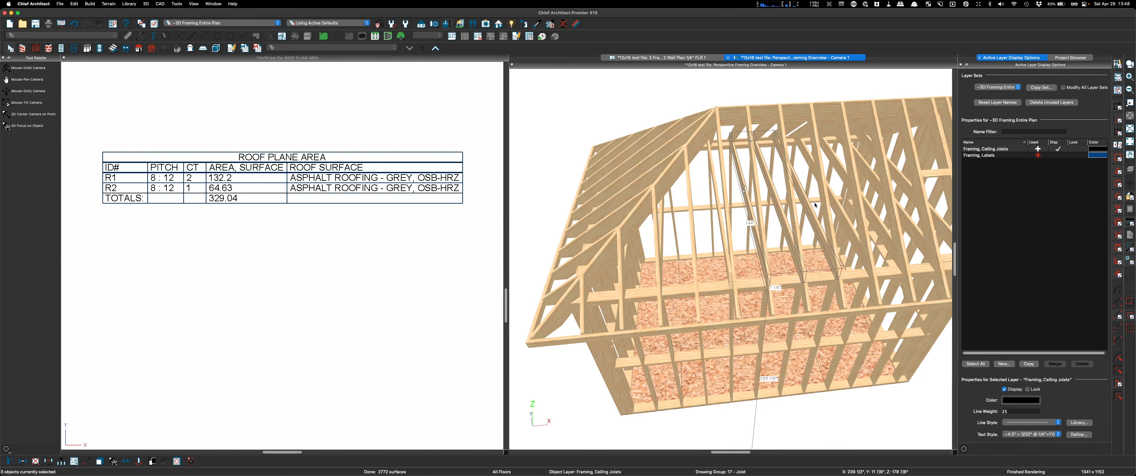
shift+click(841, 207)
shift+click(839, 171)
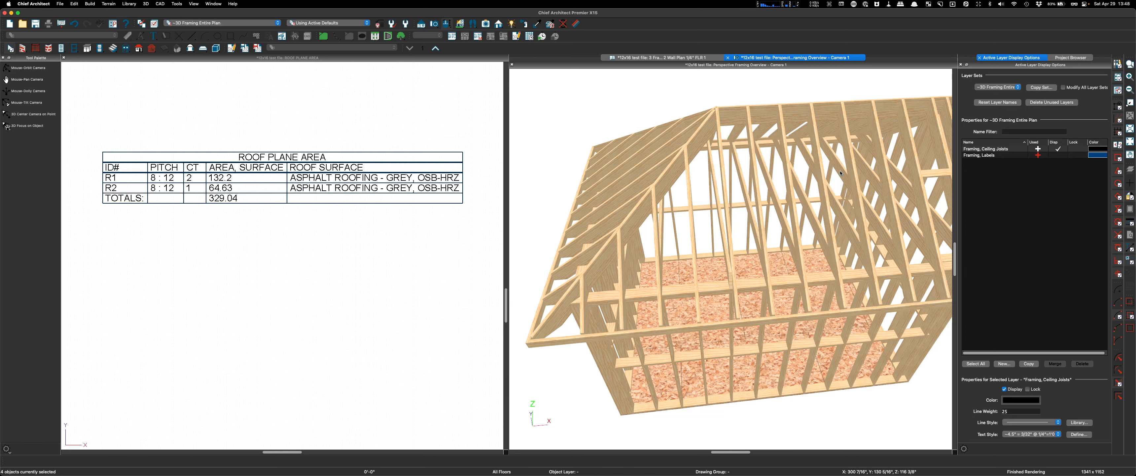
shift+click(903, 172)
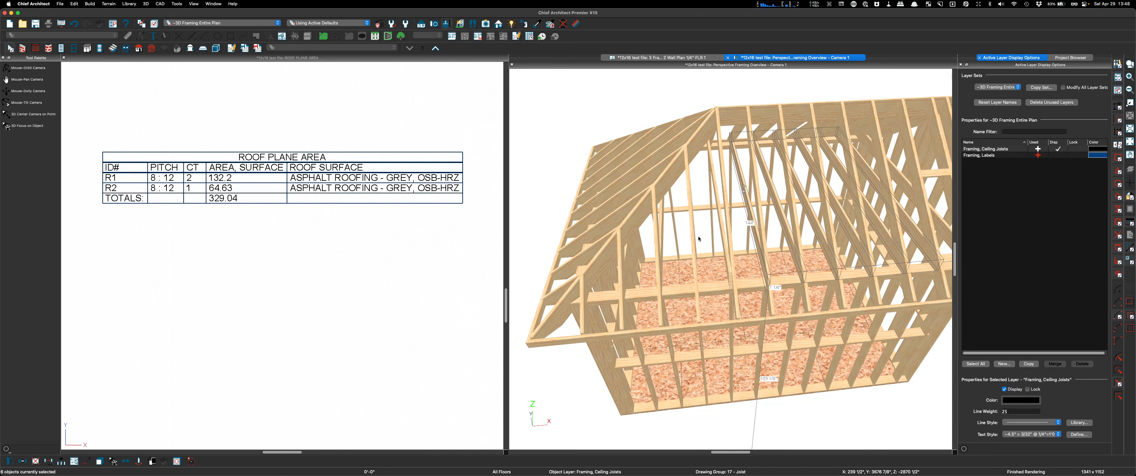
scroll(701, 233, up, 3)
shift+click(675, 216)
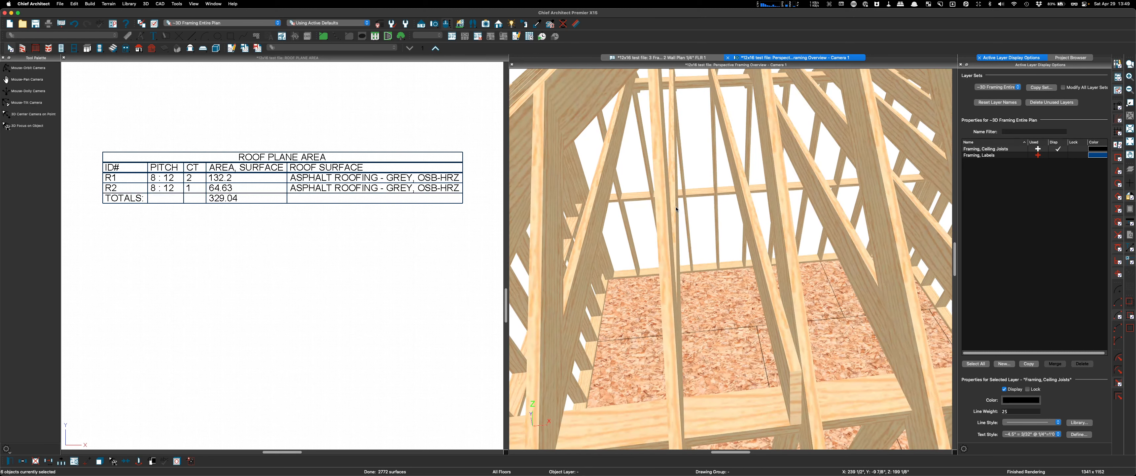
shift+click(584, 219)
scroll(542, 220, down, 3)
scroll(541, 219, down, 3)
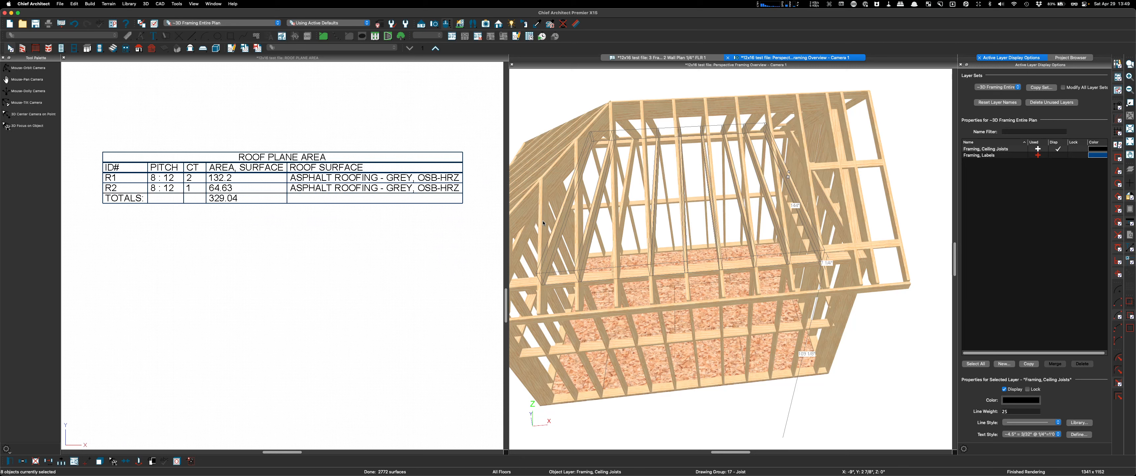
key(super+t)
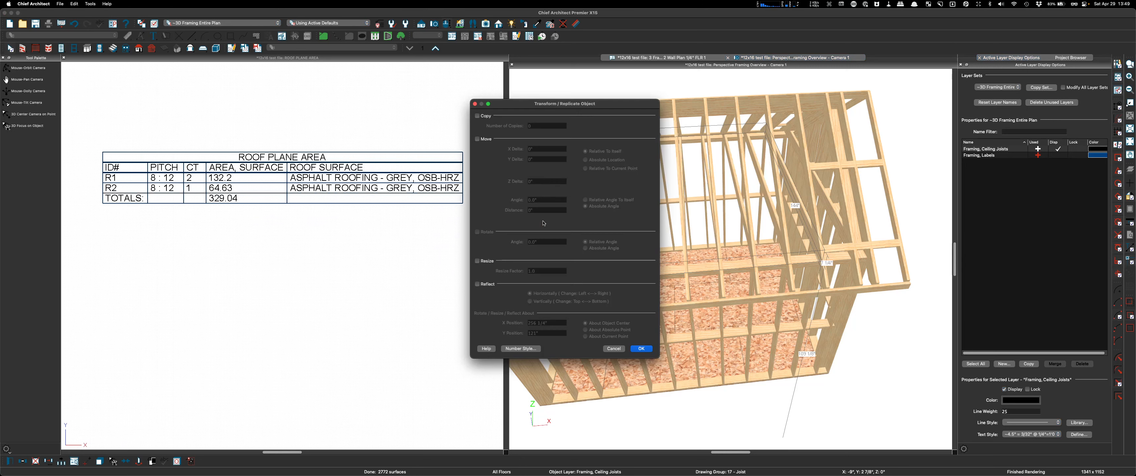
click(483, 140)
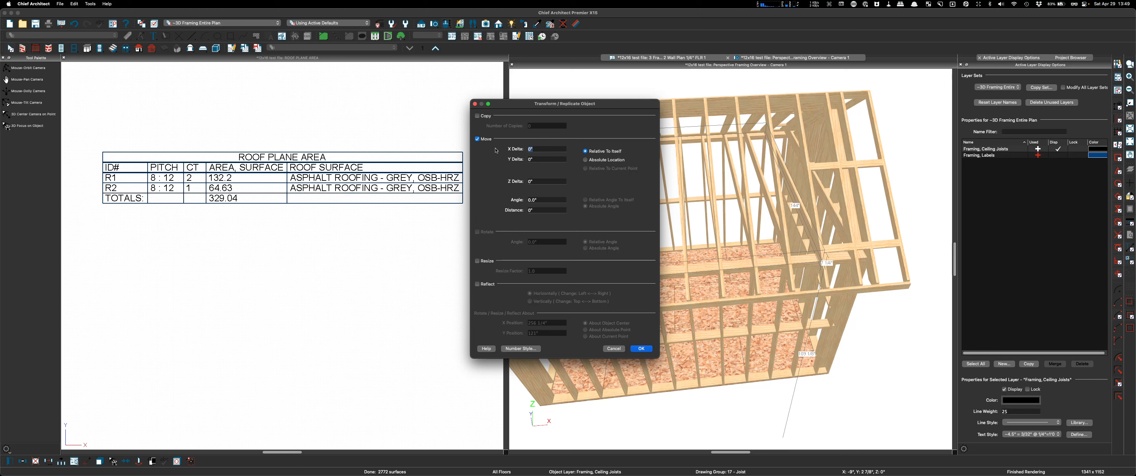
text(-1.5)
click(642, 348)
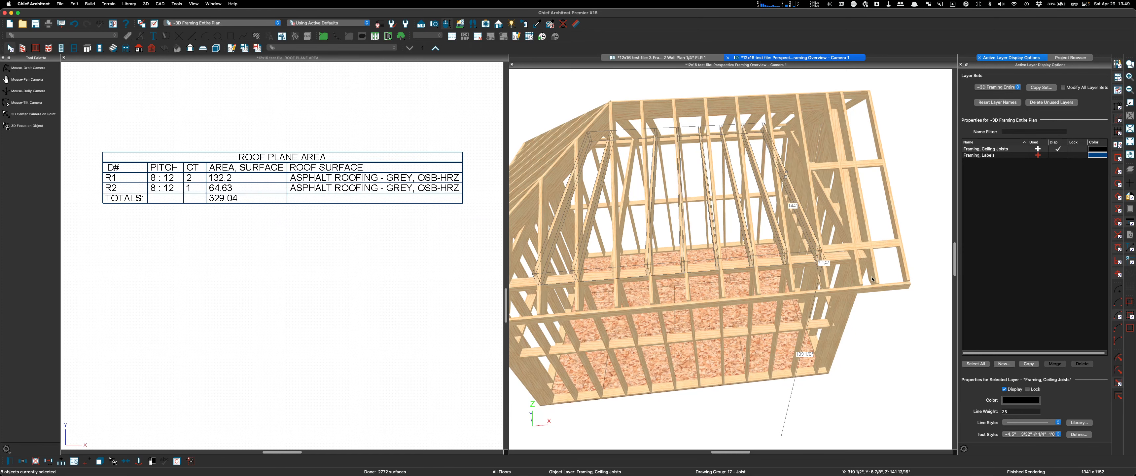
Step: Examine how the moved ceiling joists sit against the rafters and inspect the framing from the gable end
scroll(861, 217, up, 3)
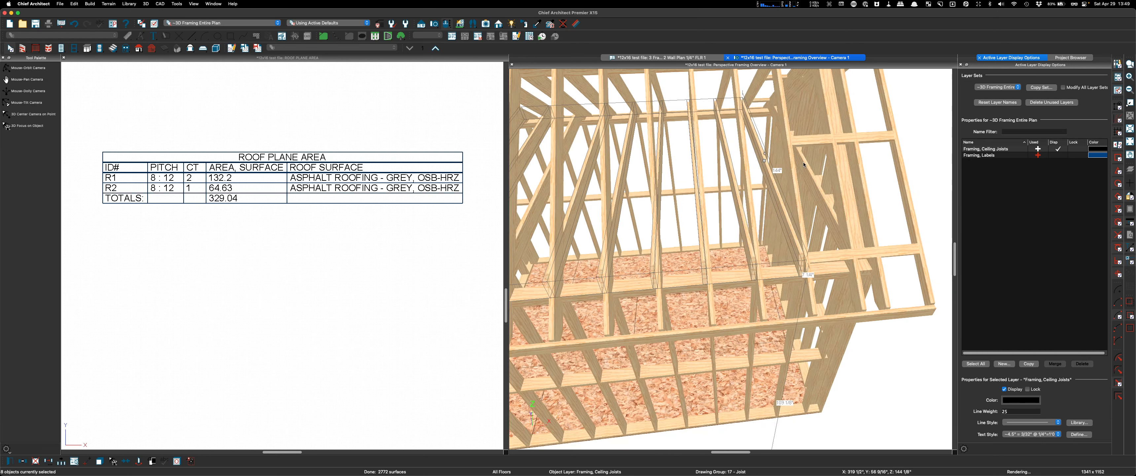
scroll(803, 164, up, 5)
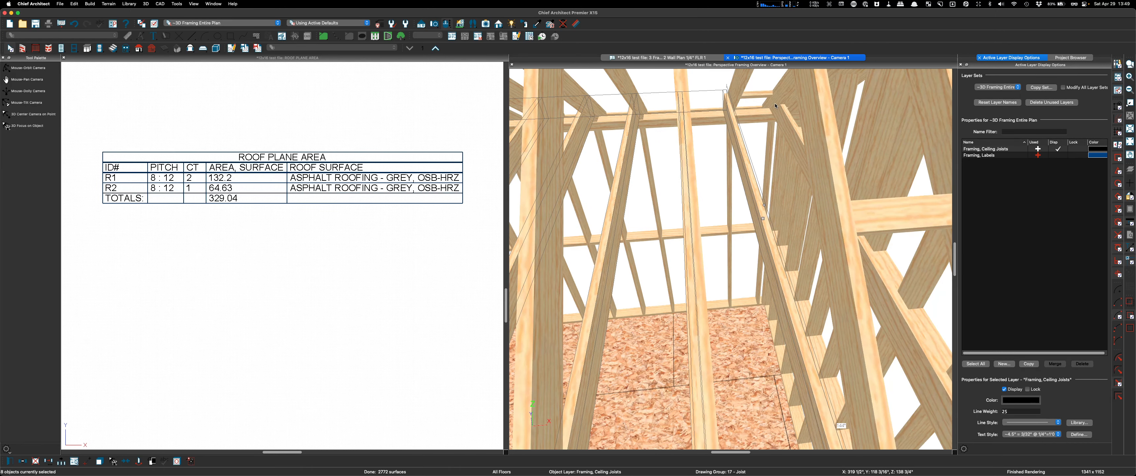
scroll(863, 239, down, 5)
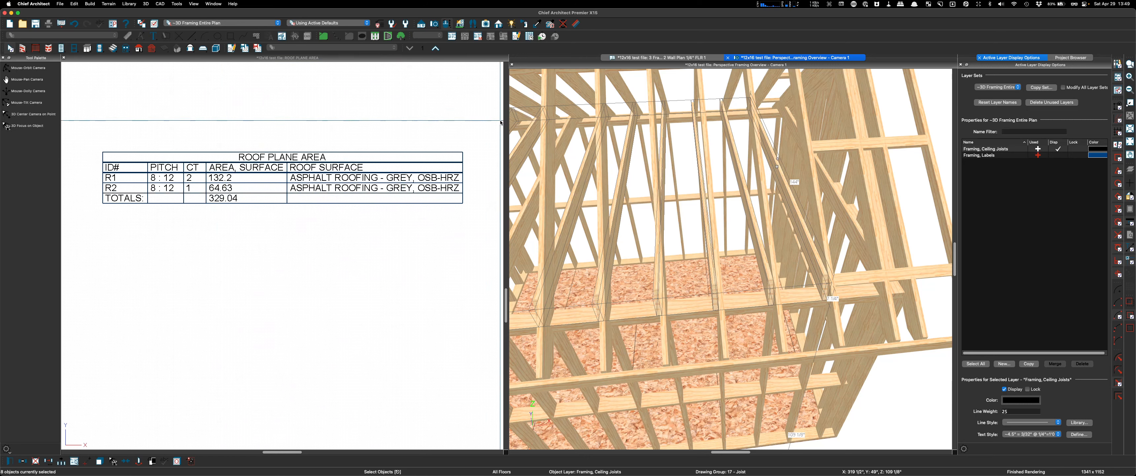
scroll(593, 183, down, 5)
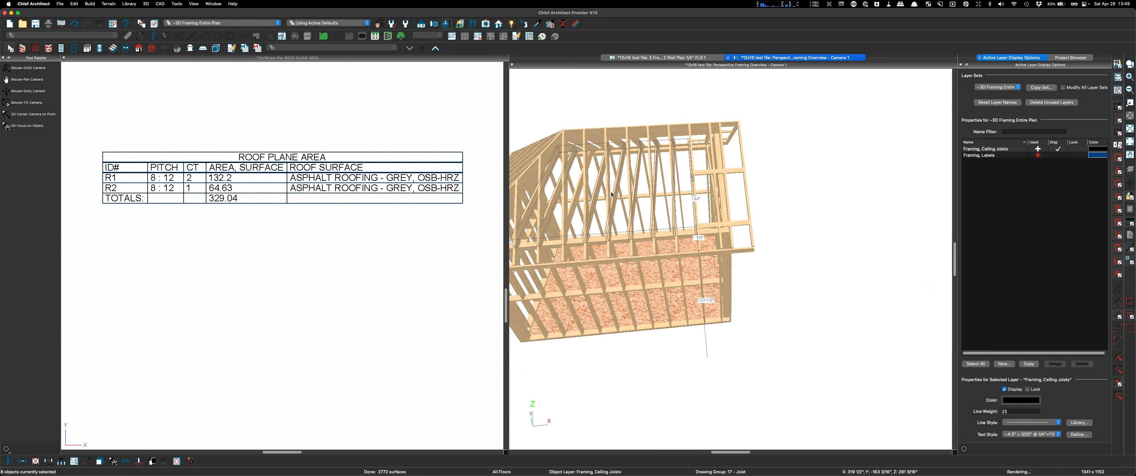
click(41, 69)
drag(556, 190, 616, 187)
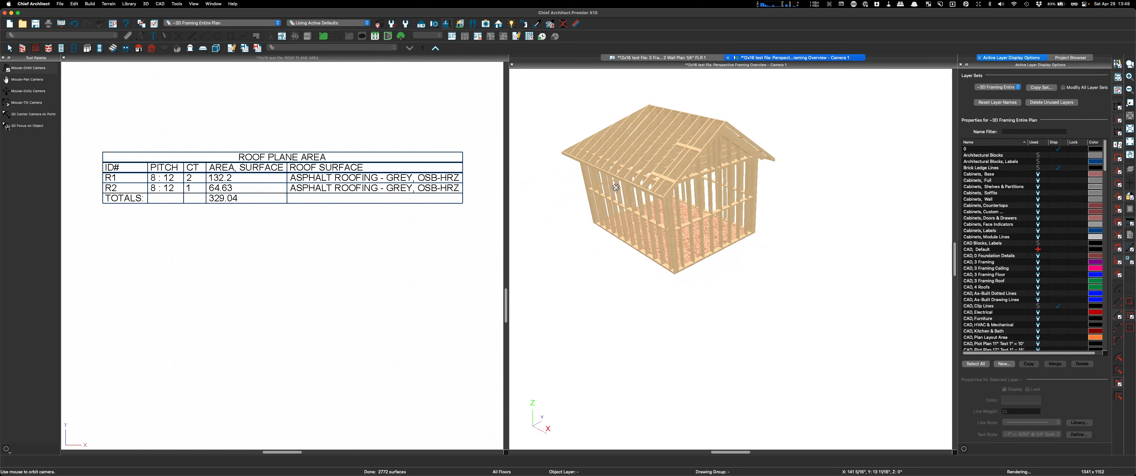
scroll(618, 188, up, 4)
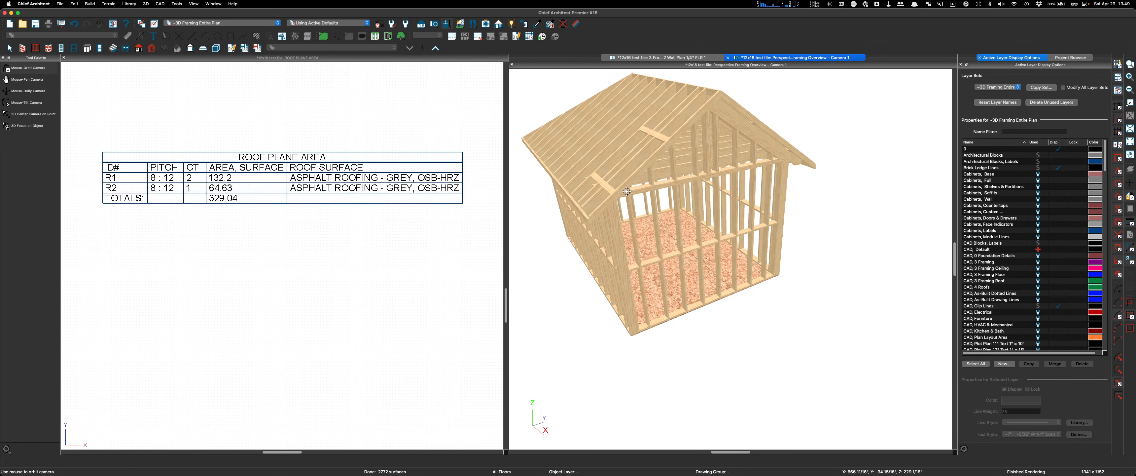
scroll(732, 172, up, 2)
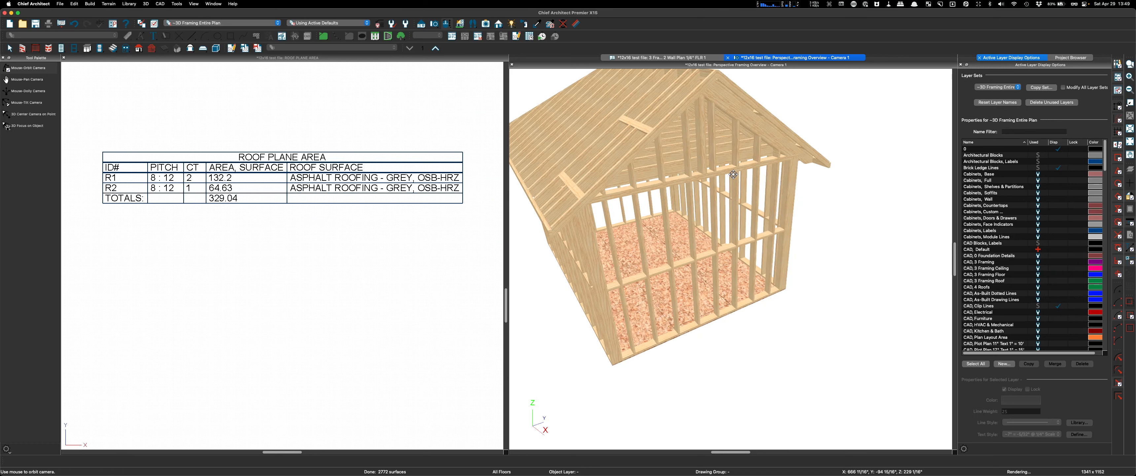
Step: Place the framing plan view between the roof schedule and the framing overview, then widen the overview pane
scroll(746, 254, down, 2)
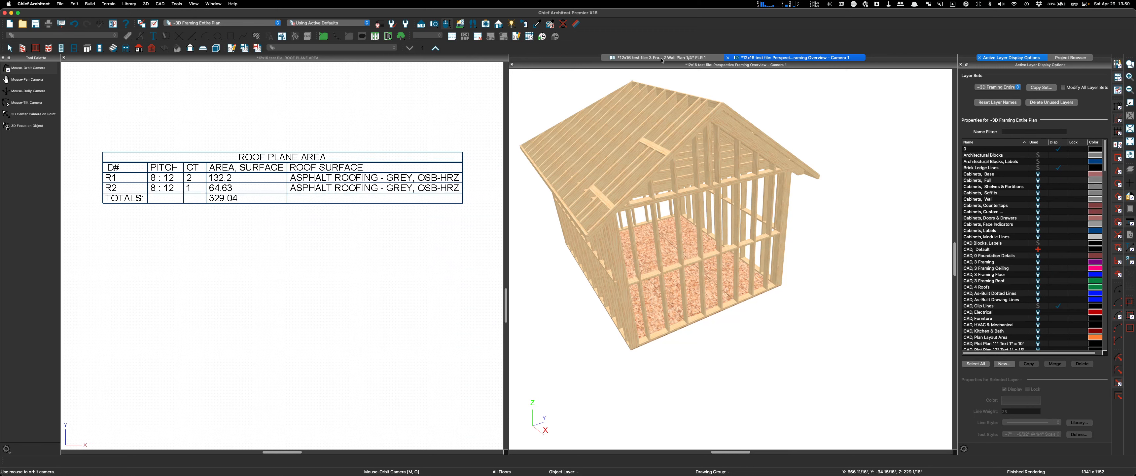
drag(661, 60, 469, 115)
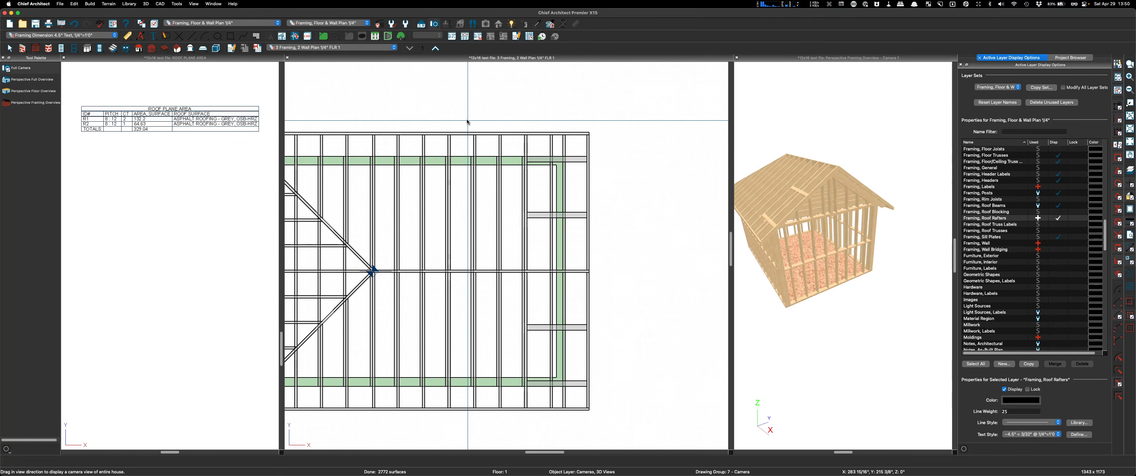
drag(733, 58, 607, 66)
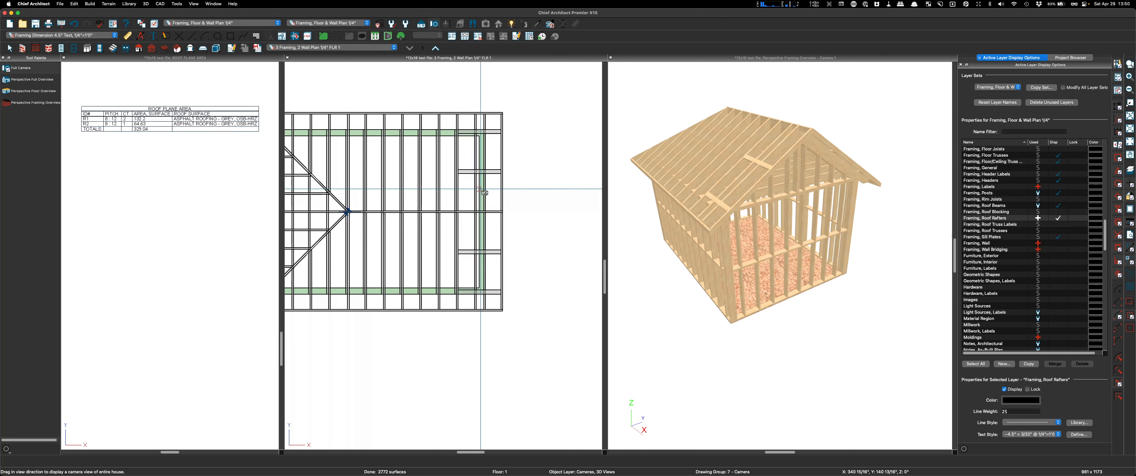
Step: Set the gable-end wall's ceiling platform intersection to Balloon Through Ceiling Above in its structure specification
key(space)
click(485, 192)
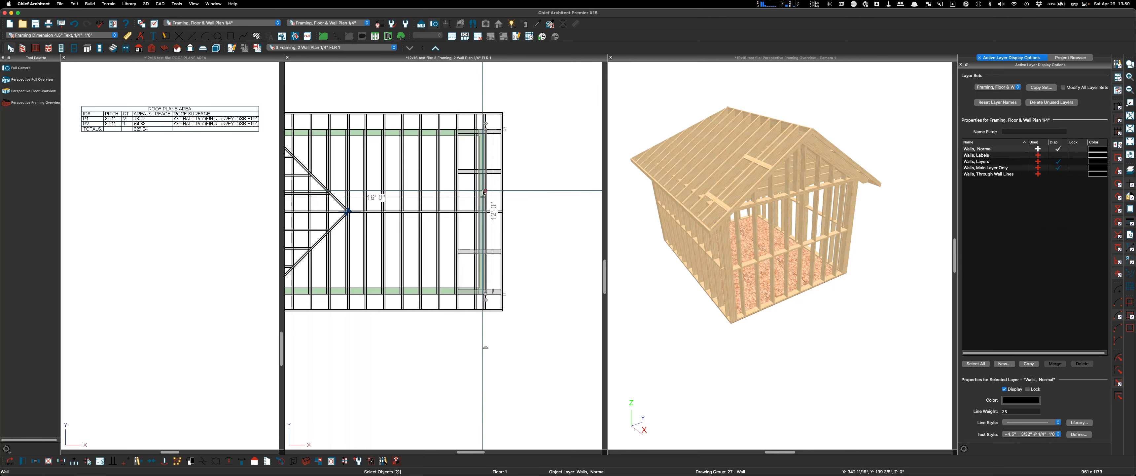
double_click(485, 192)
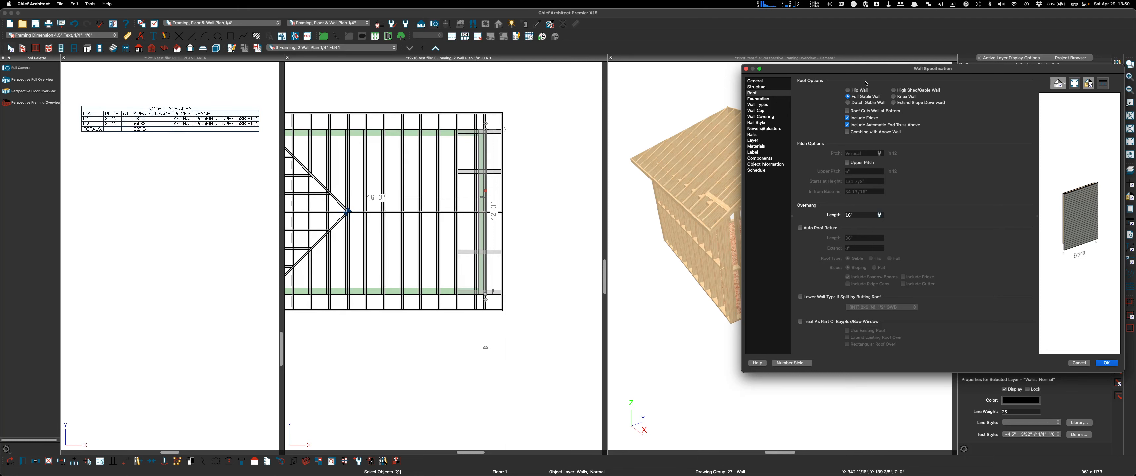
drag(864, 73, 420, 119)
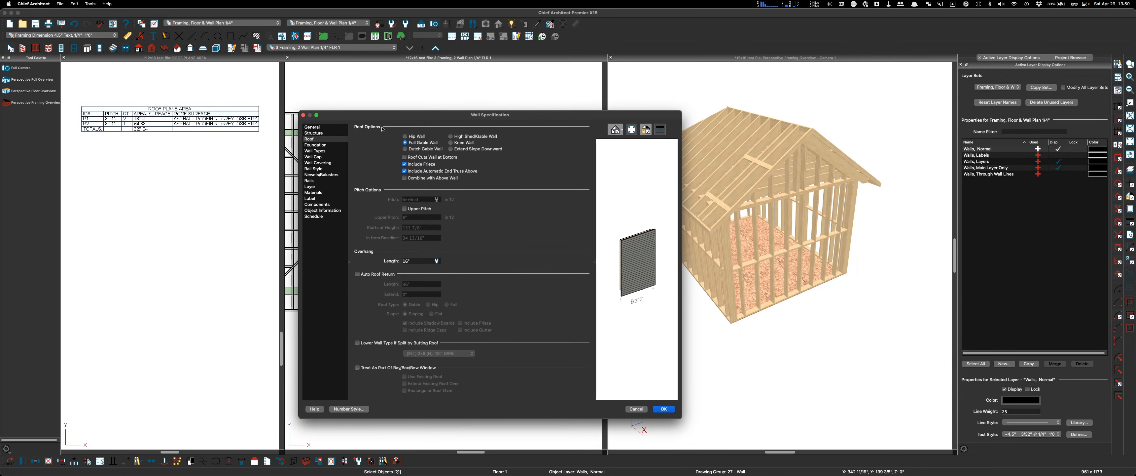
click(312, 132)
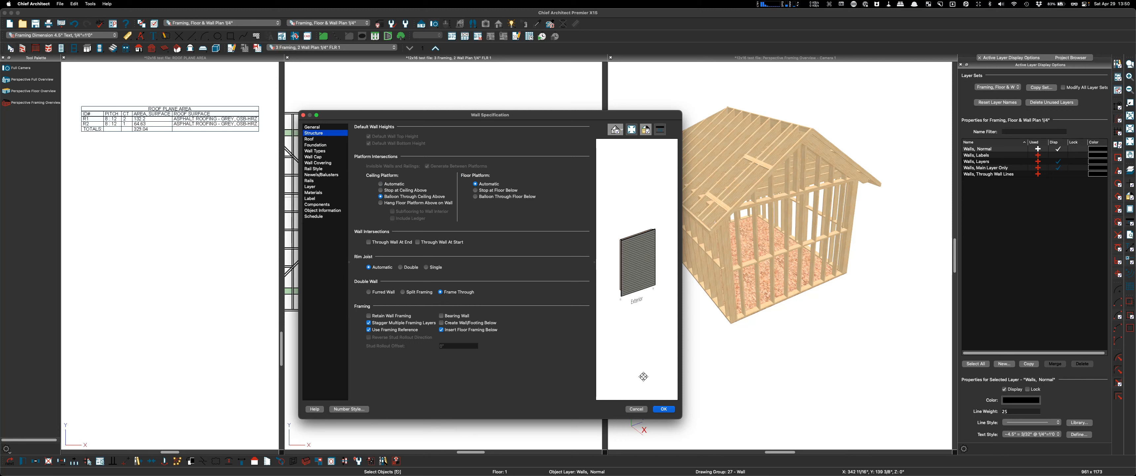
click(664, 408)
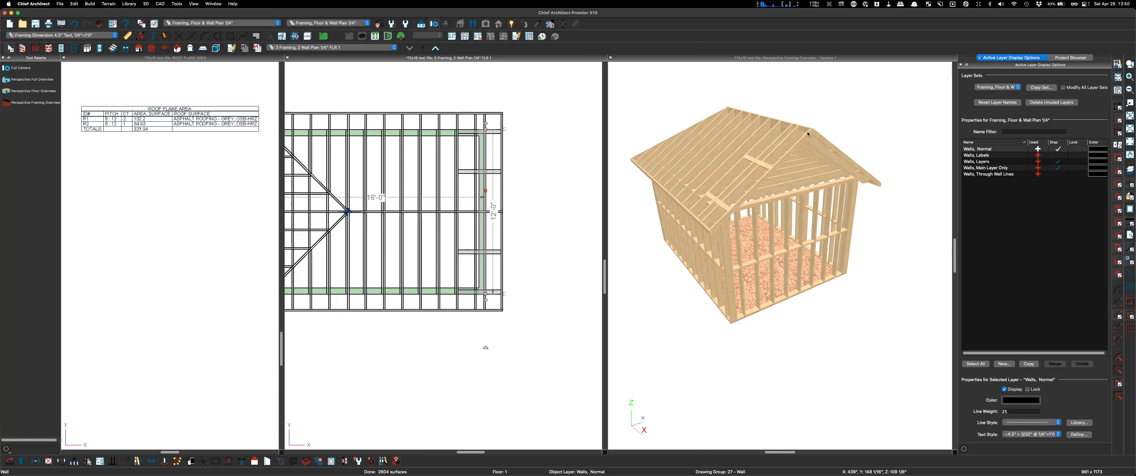
Step: Review the gable-end wall's structure settings and check the plan on the floor above
double_click(483, 185)
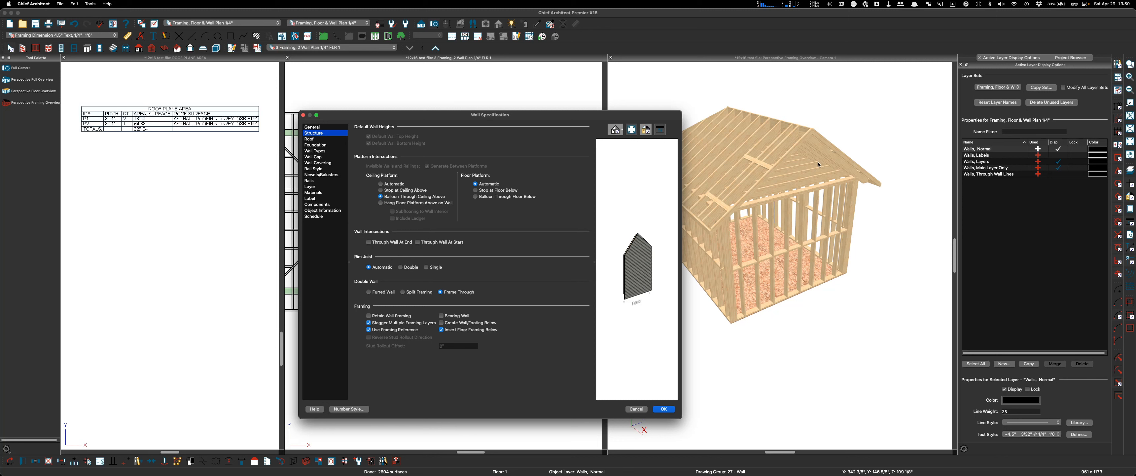
key(Return)
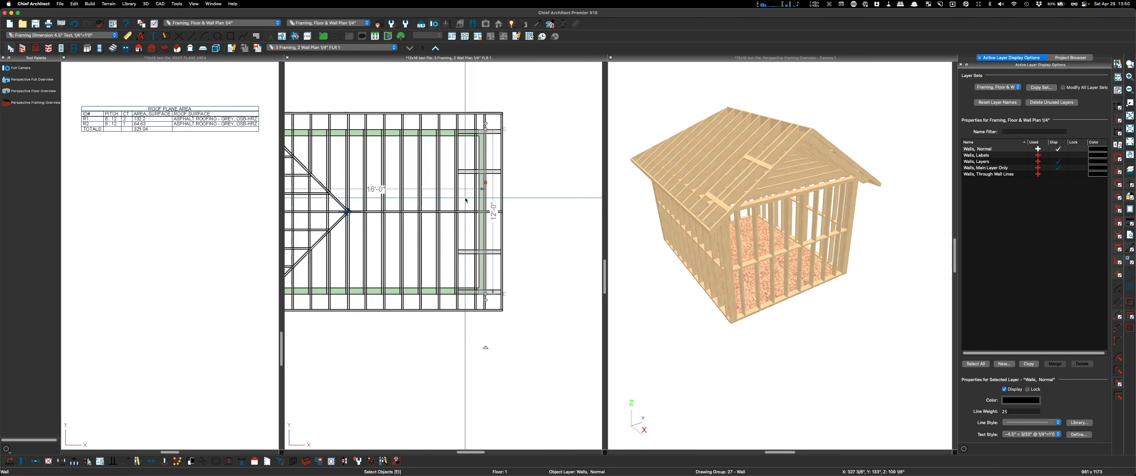
click(435, 48)
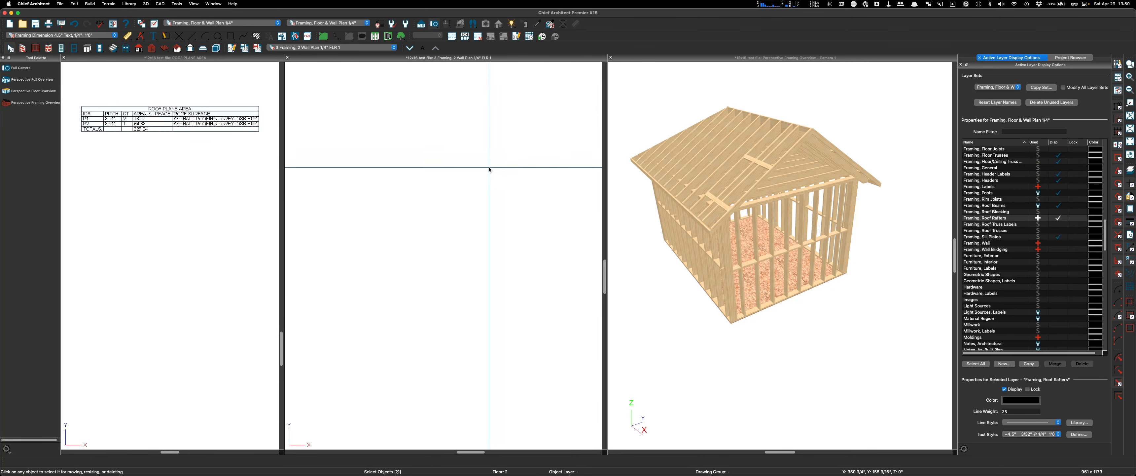
middle_drag(507, 192, 560, 221)
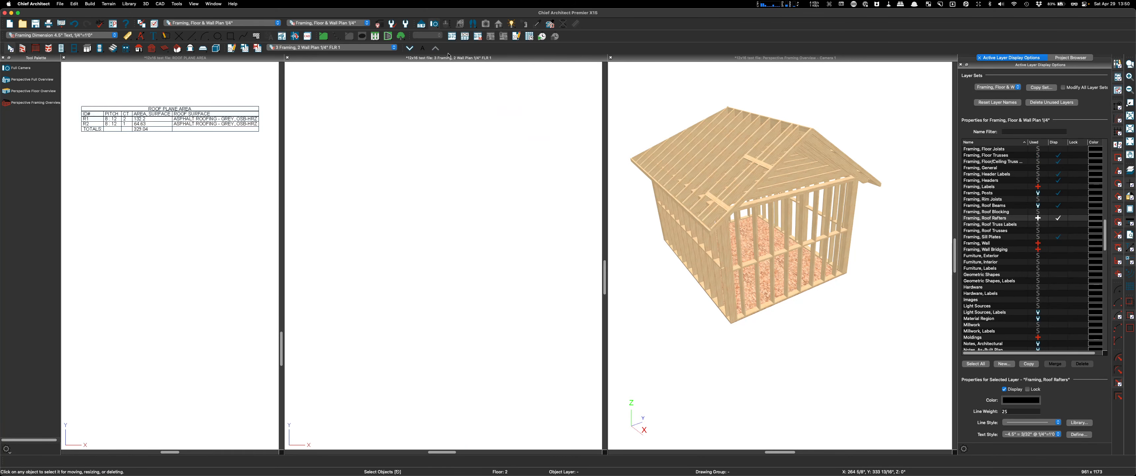
click(410, 48)
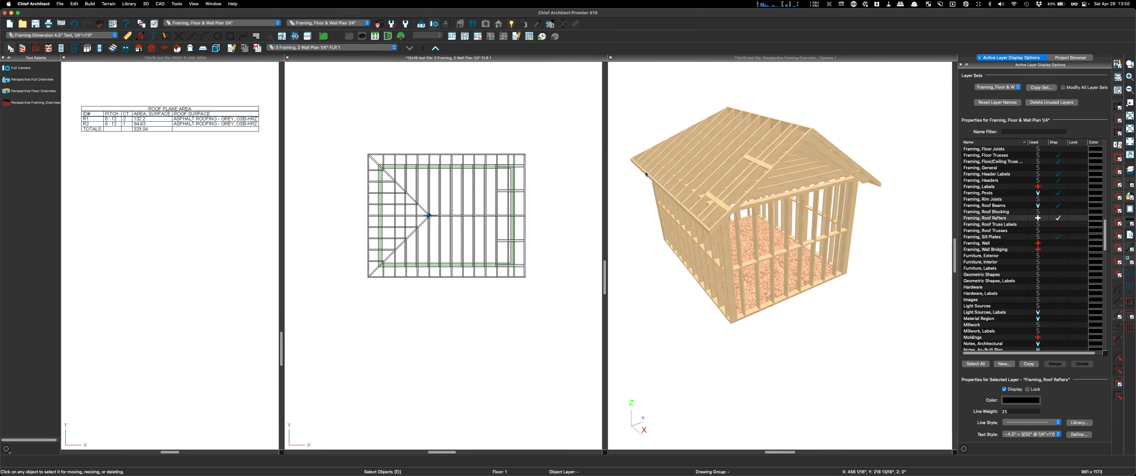
Step: Build the wall framing for the selected gable-end wall, declining to turn on the "Framing, Wall" layer in plan
scroll(530, 194, up, 3)
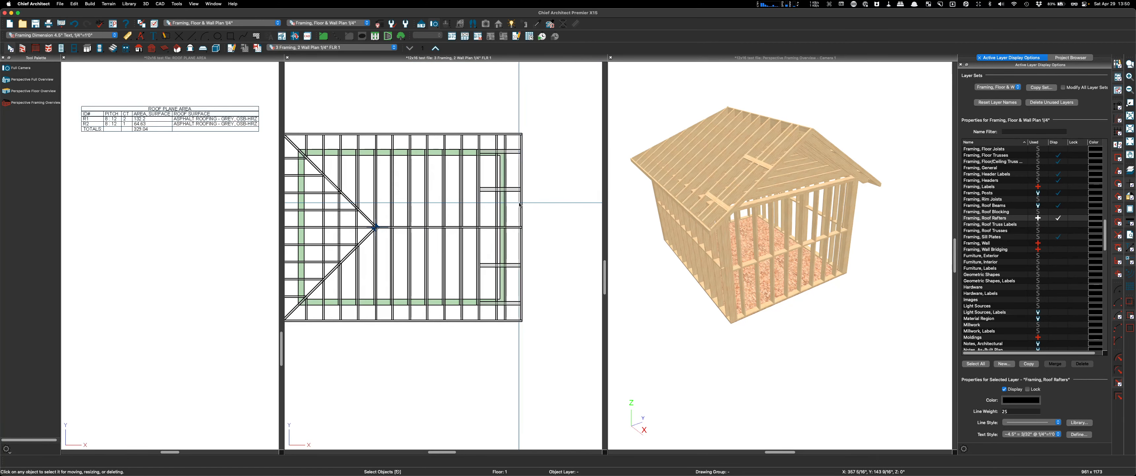
click(503, 205)
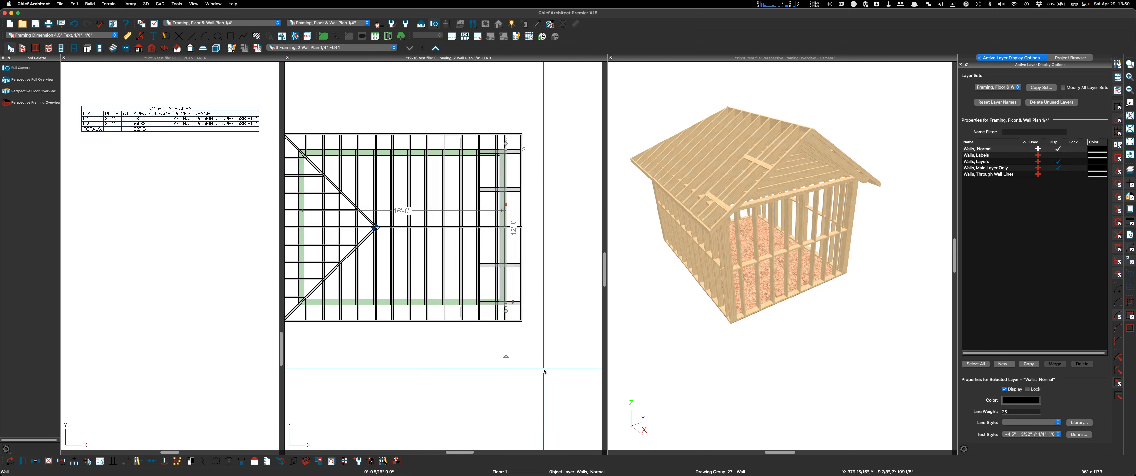
click(307, 461)
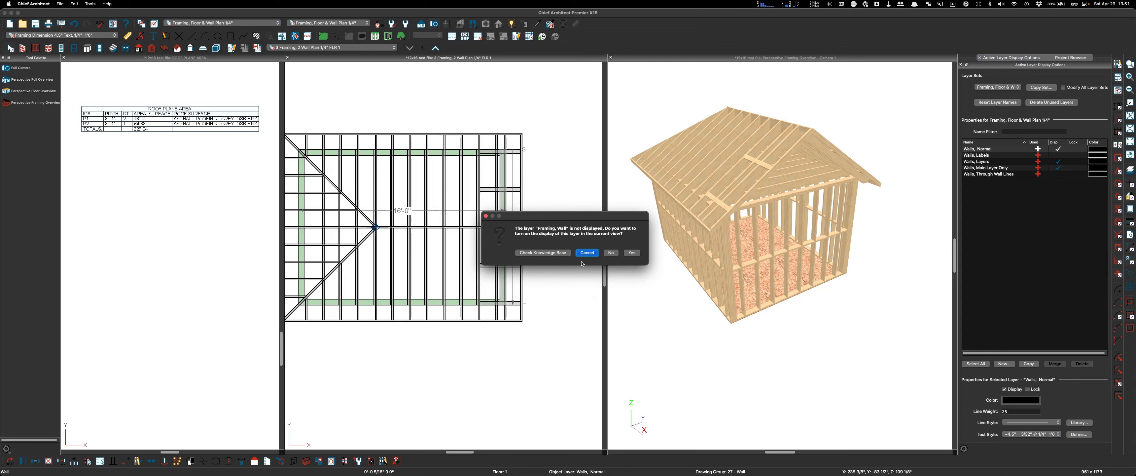
click(611, 252)
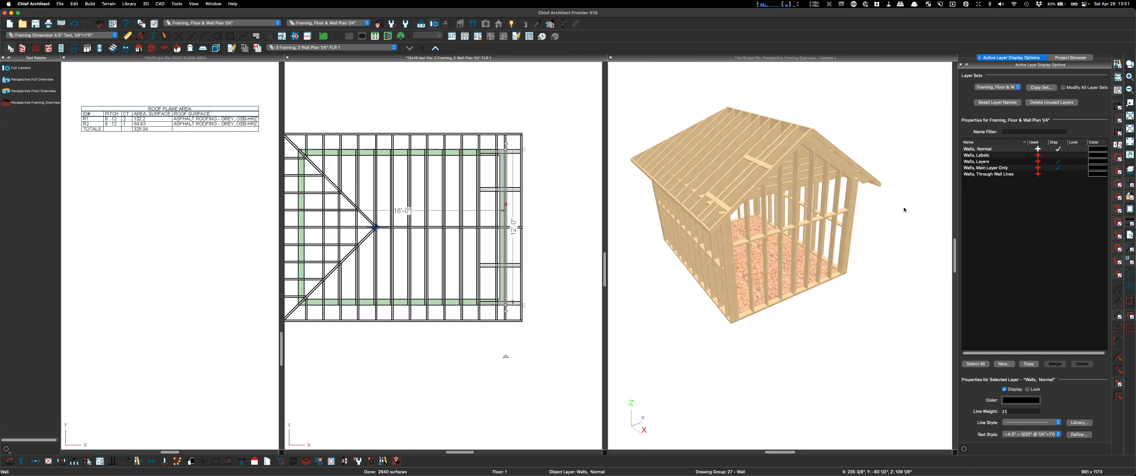
Step: Examine the gable-end wall's studs in the framing overview from several sides
scroll(904, 207, up, 2)
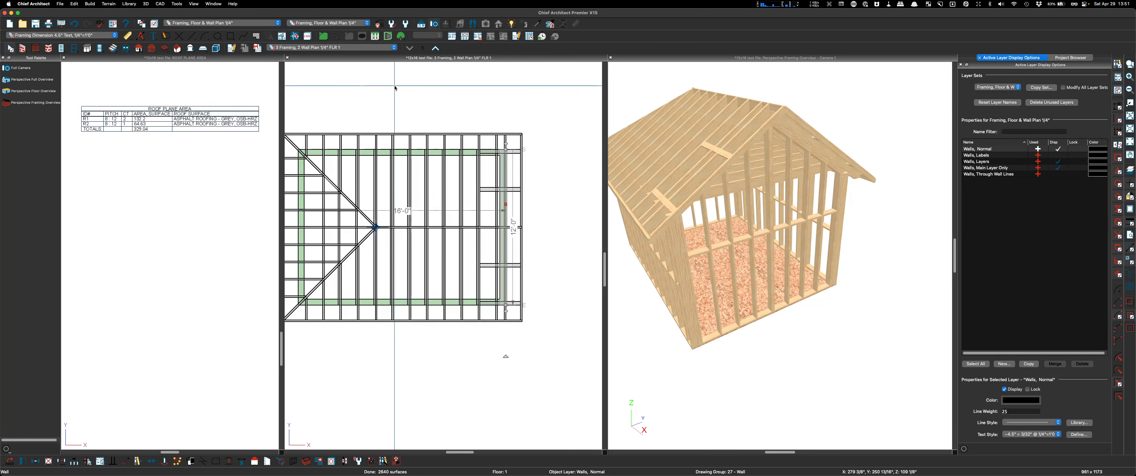
click(654, 59)
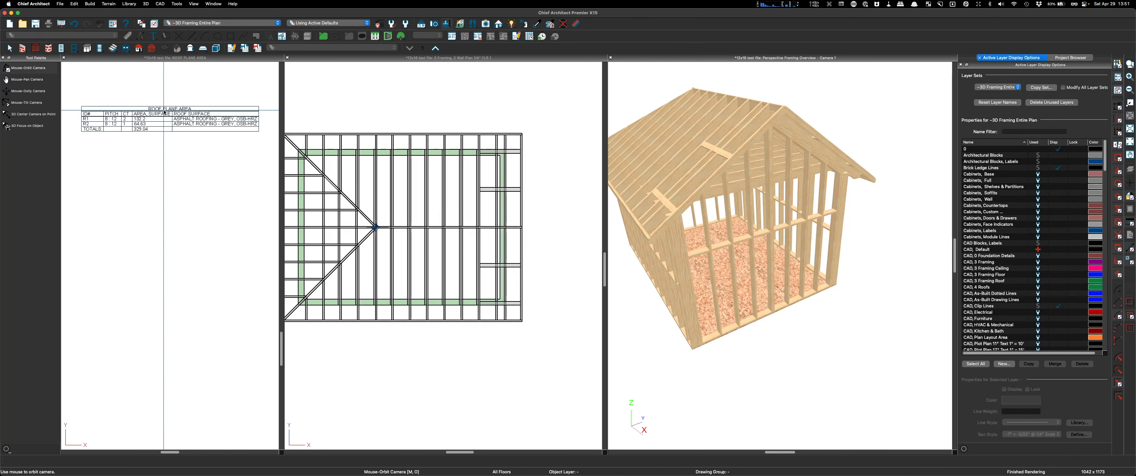
drag(676, 219, 771, 182)
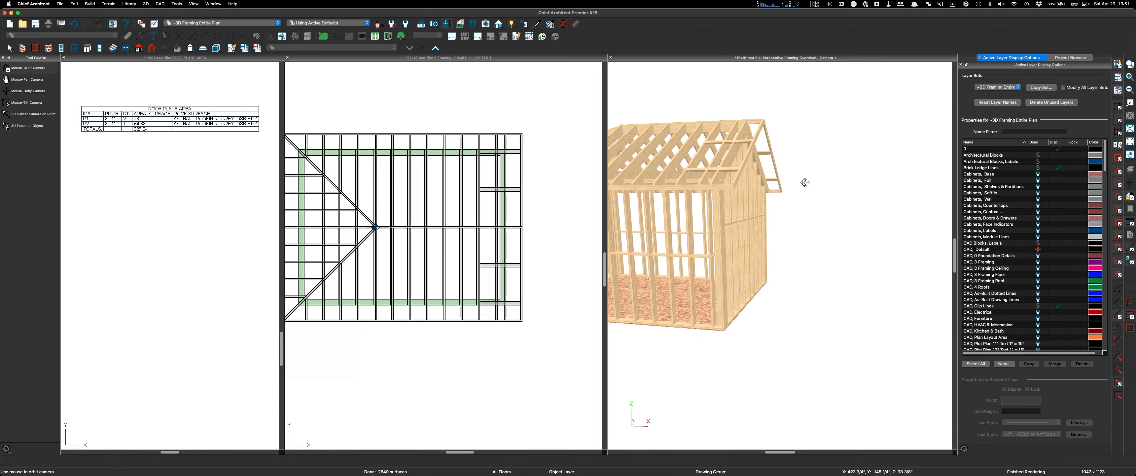
drag(745, 249, 814, 256)
scroll(815, 255, down, 5)
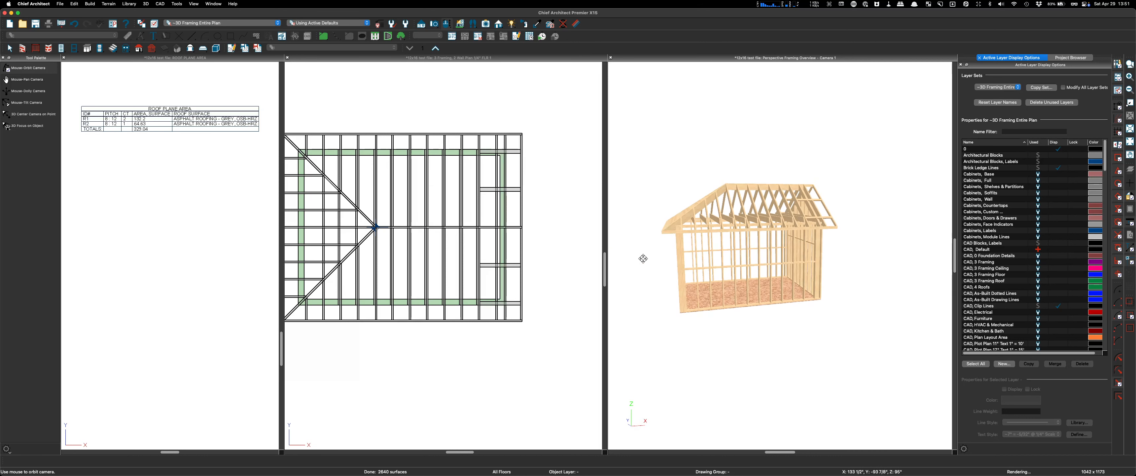
Step: Review the structure settings and wall type of the lower long wall in the framing plan
scroll(418, 304, up, 2)
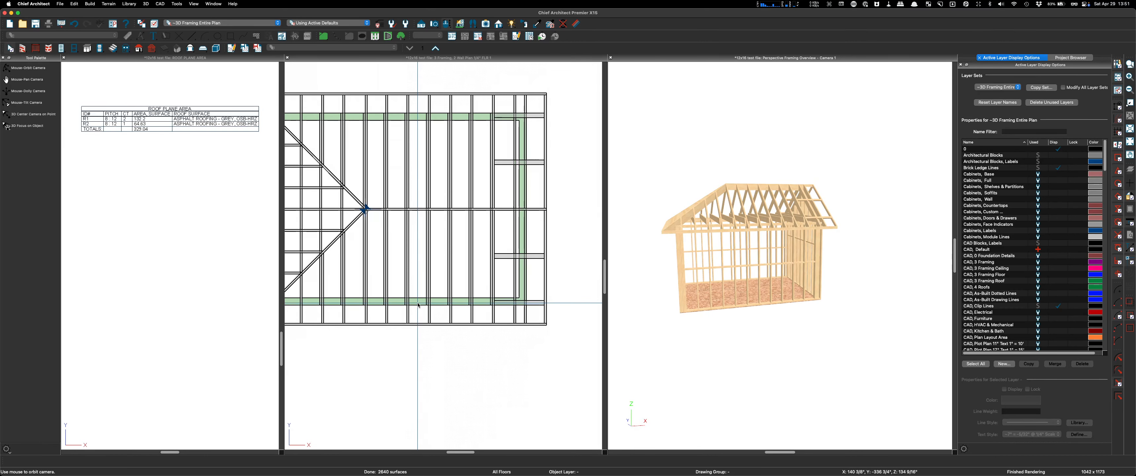
double_click(418, 304)
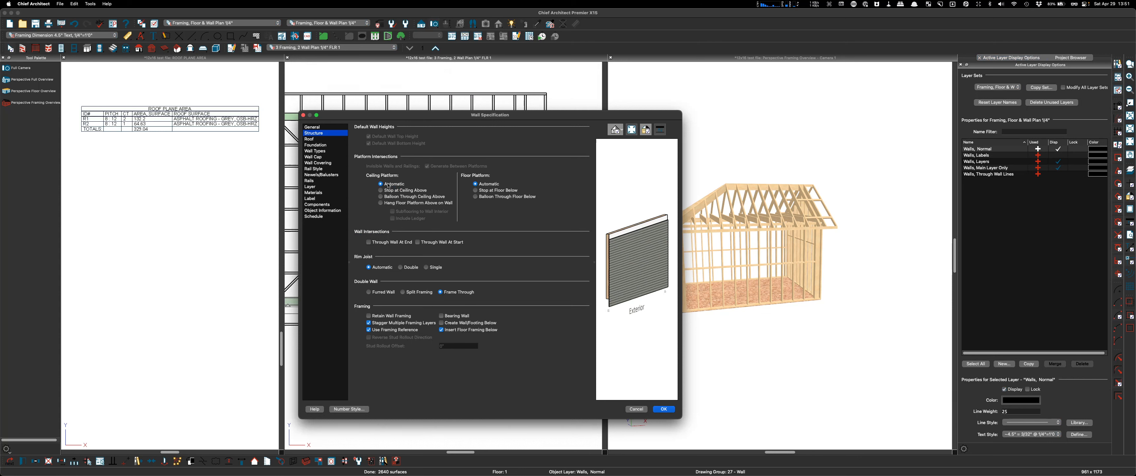
click(310, 151)
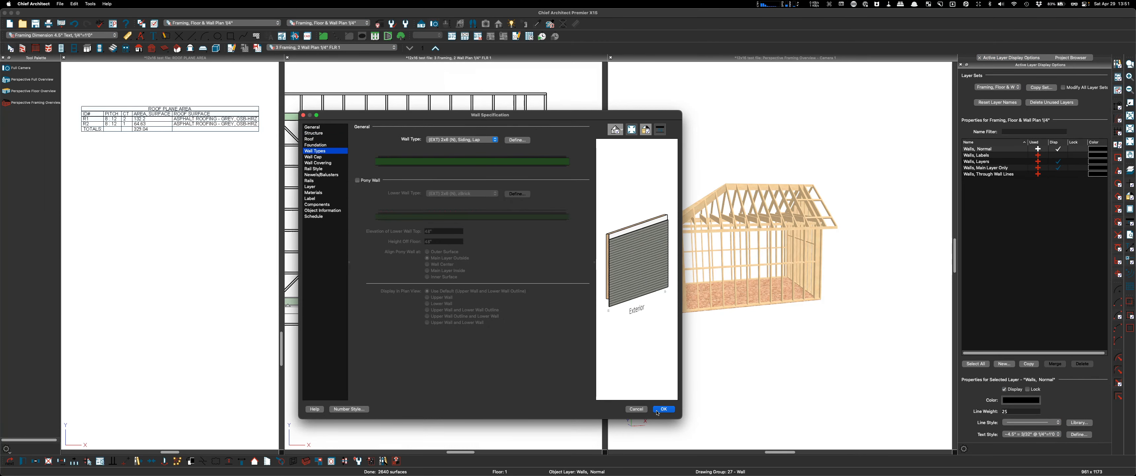
click(660, 411)
Step: Set the hip-end wall's type to (EXT) 2x6 (N), Siding, T1-11
scroll(539, 333, down, 4)
scroll(324, 261, up, 1)
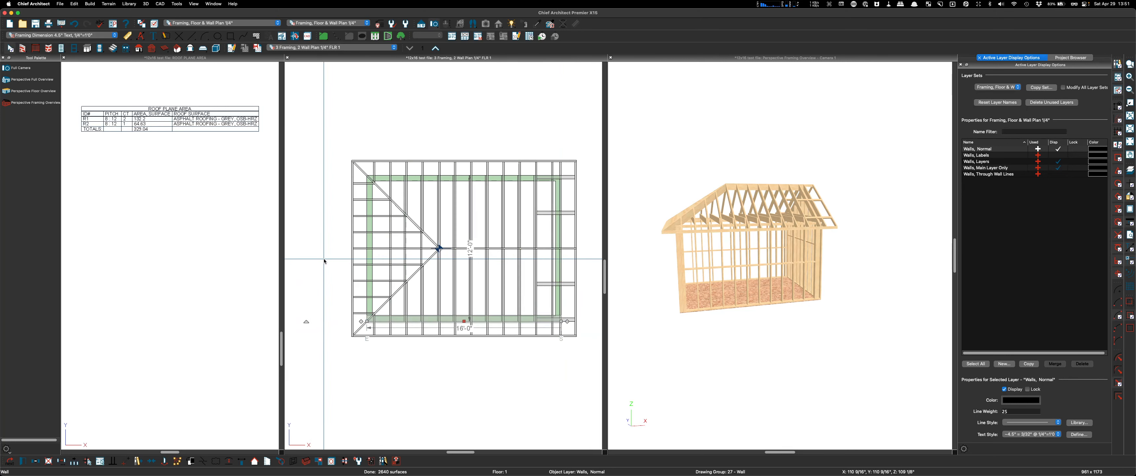
scroll(325, 261, up, 2)
click(394, 252)
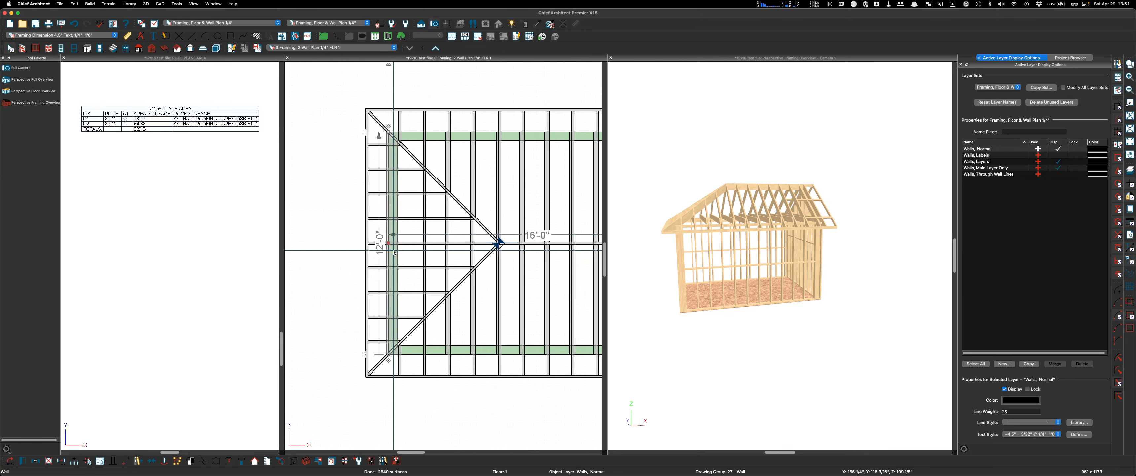
double_click(394, 252)
click(496, 140)
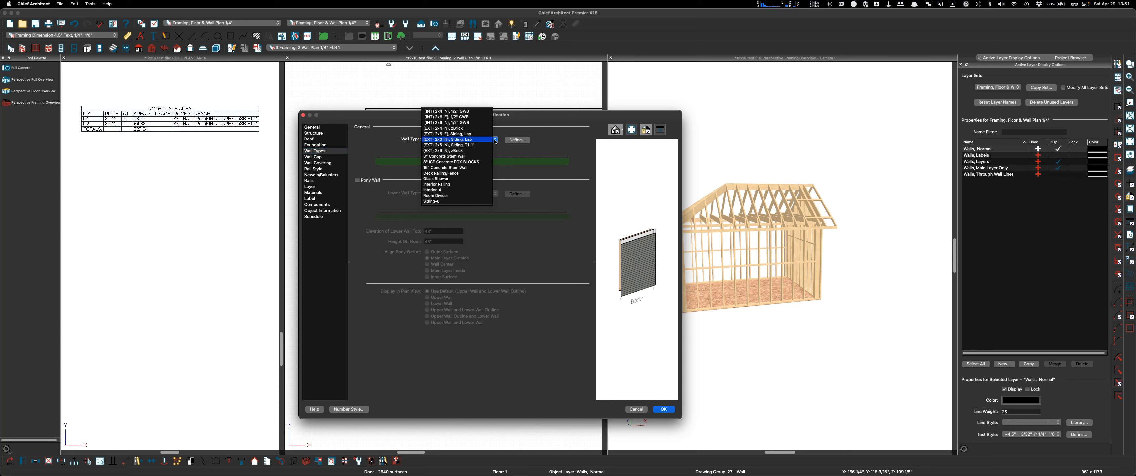
click(473, 145)
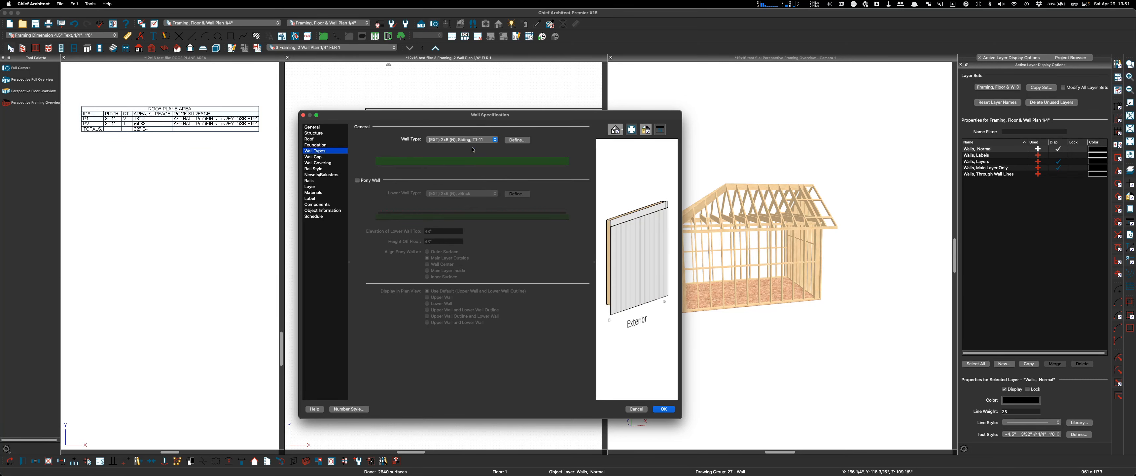
click(664, 409)
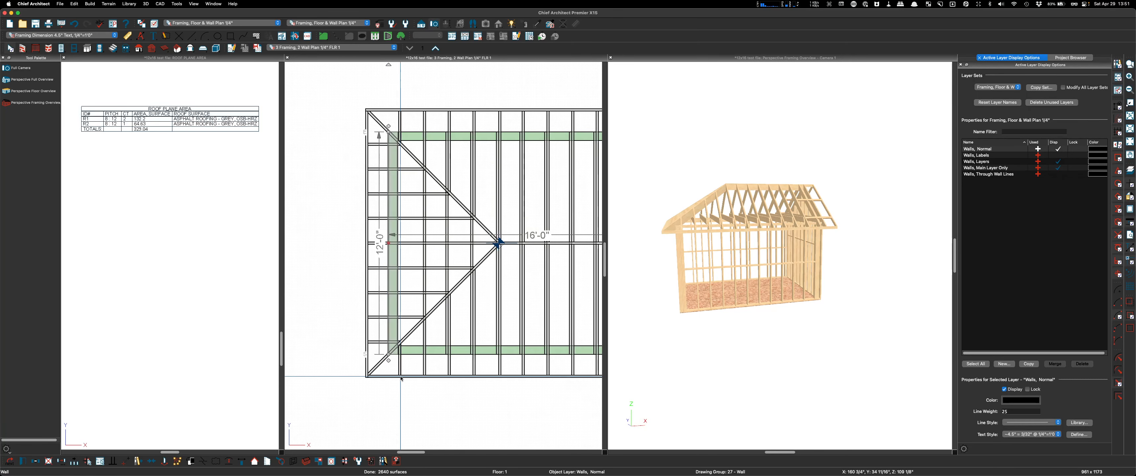
Step: Pick (EXT) 2x6 (N), Siding, Lap as the wall type of the upper long wall in plan
scroll(380, 178, down, 2)
scroll(469, 224, up, 4)
double_click(469, 225)
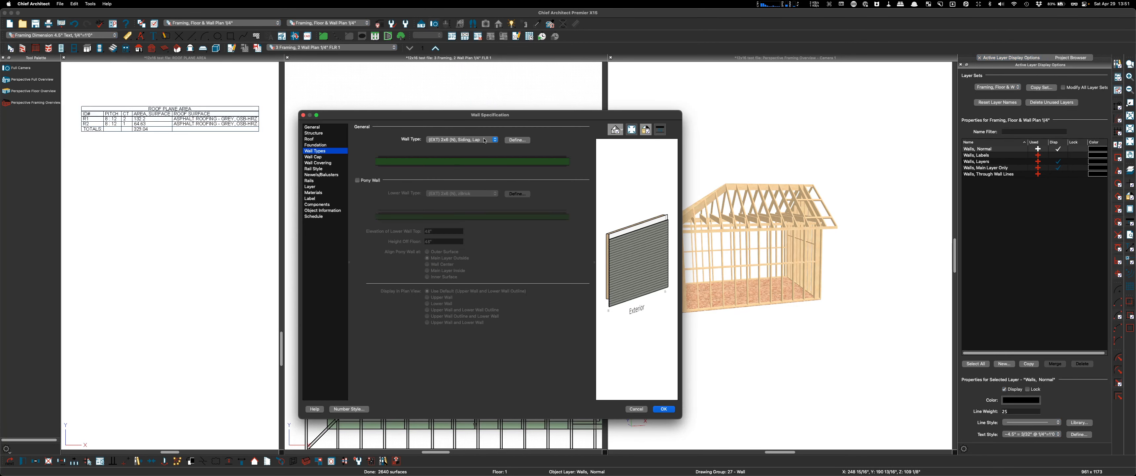
click(496, 140)
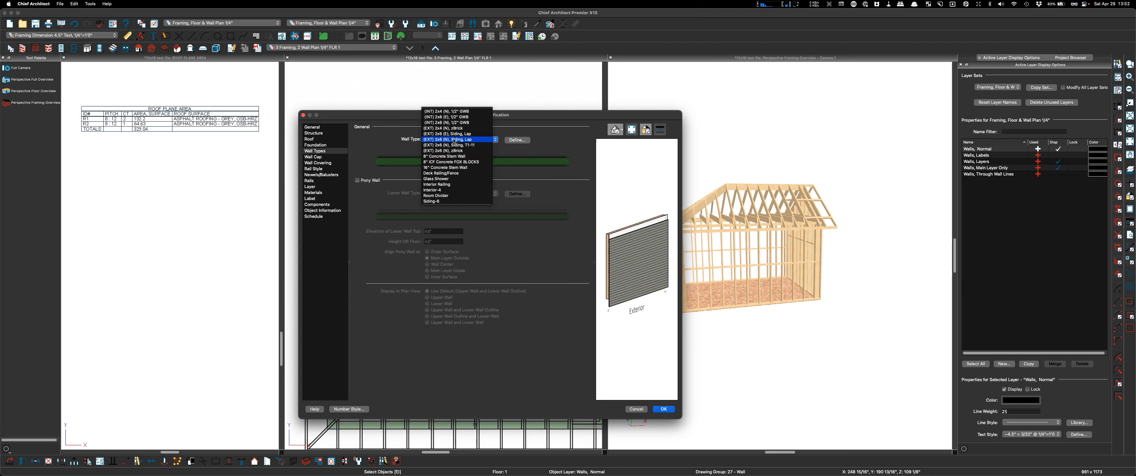
click(455, 139)
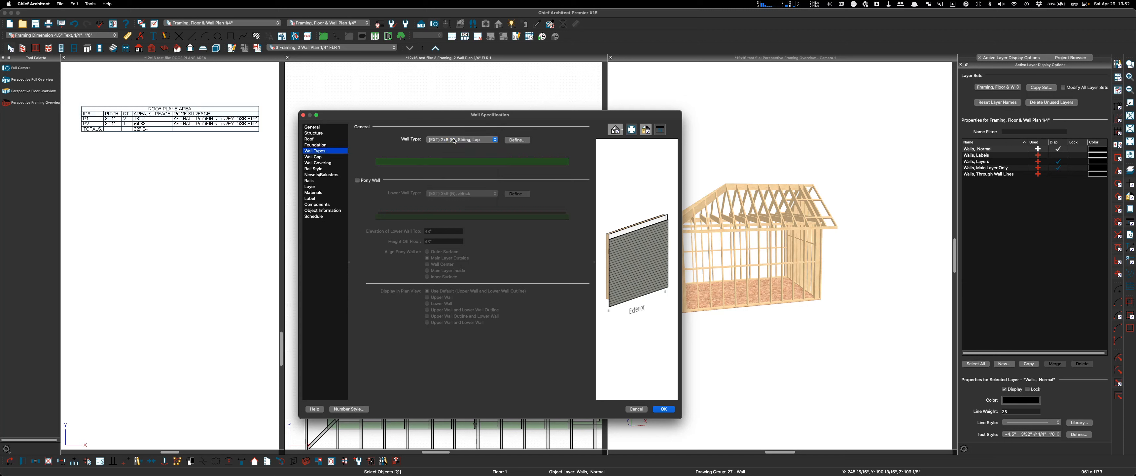
click(672, 413)
Step: Set the gable-end wall's type to the (EXT) 2x6 (N) brick wall in the framing plan
scroll(500, 294, down, 2)
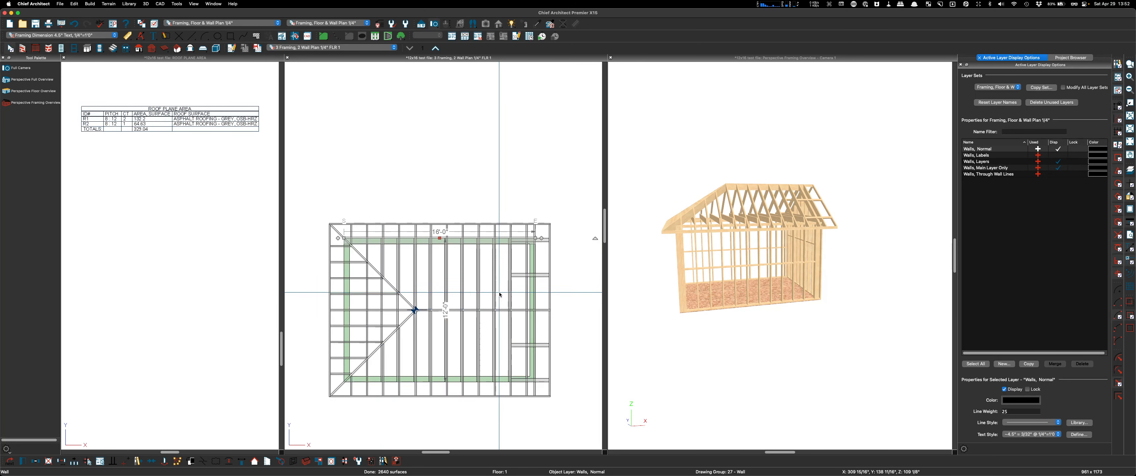
scroll(500, 294, up, 2)
double_click(538, 301)
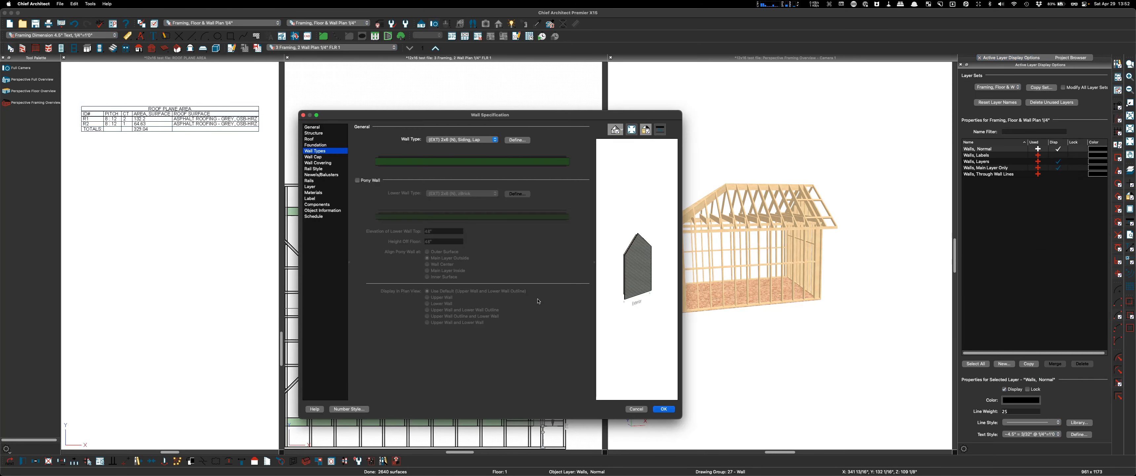
click(496, 141)
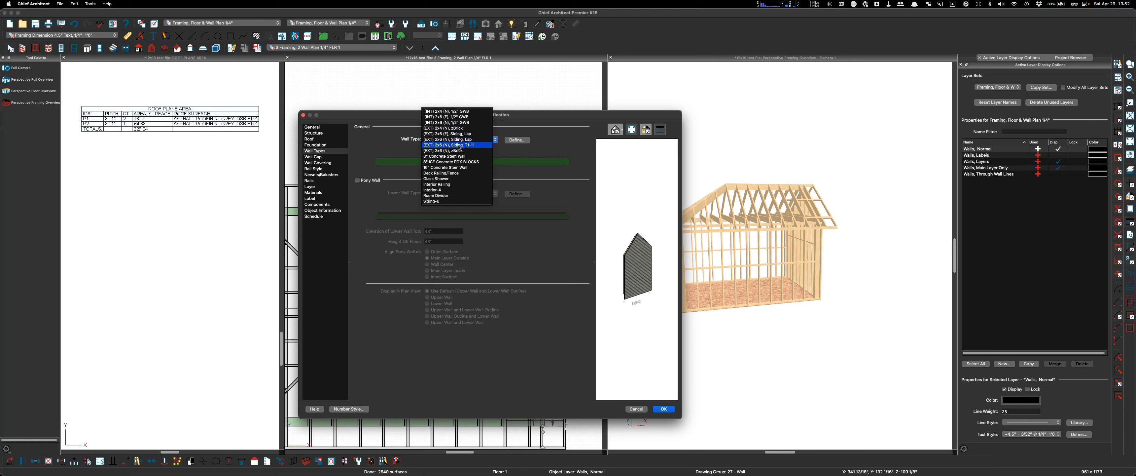
click(448, 150)
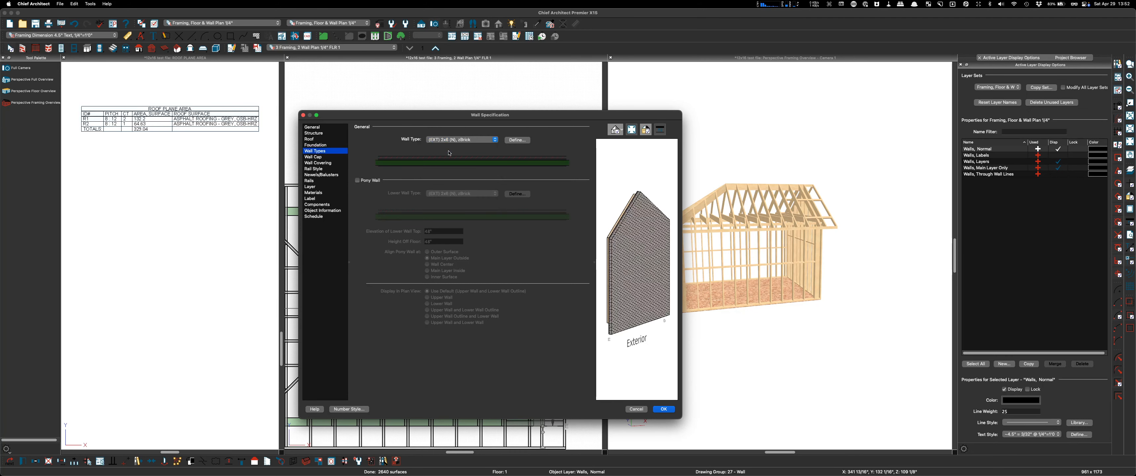
click(663, 409)
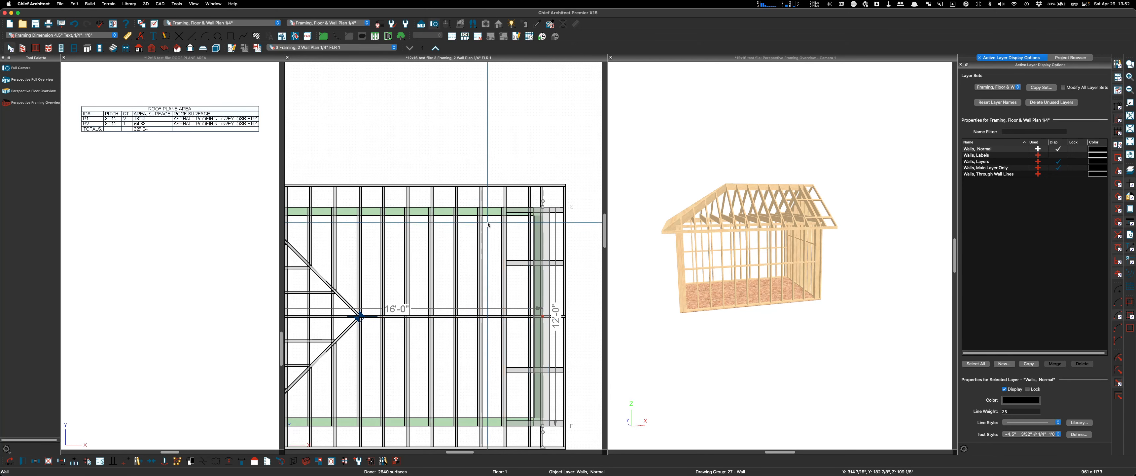
Step: Build a monolithic slab foundation under the building
scroll(536, 212, down, 2)
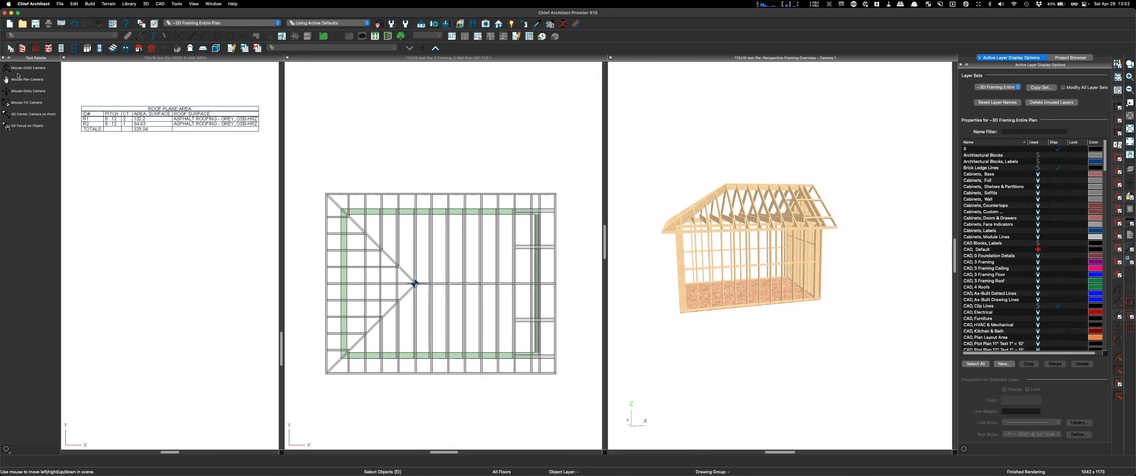
click(24, 70)
drag(835, 284, 729, 275)
scroll(692, 272, up, 3)
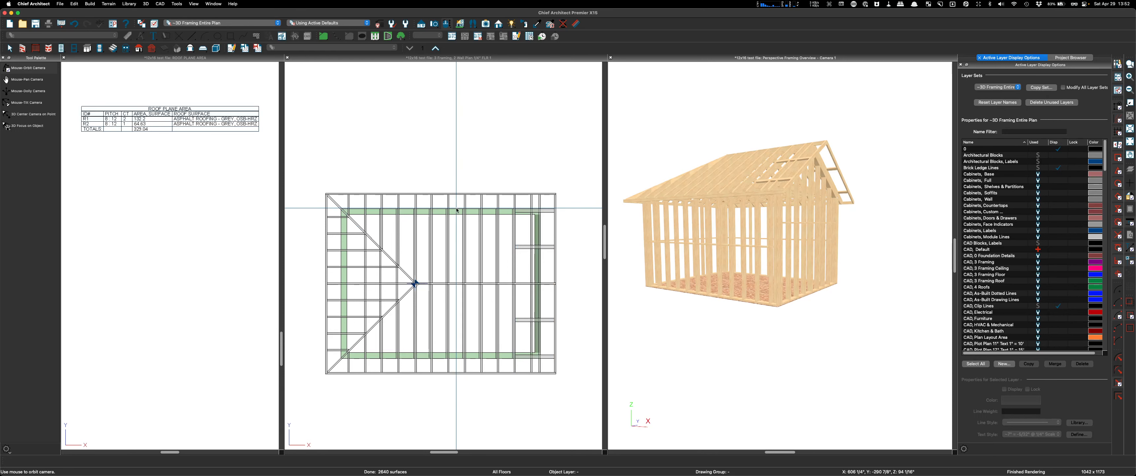
click(384, 61)
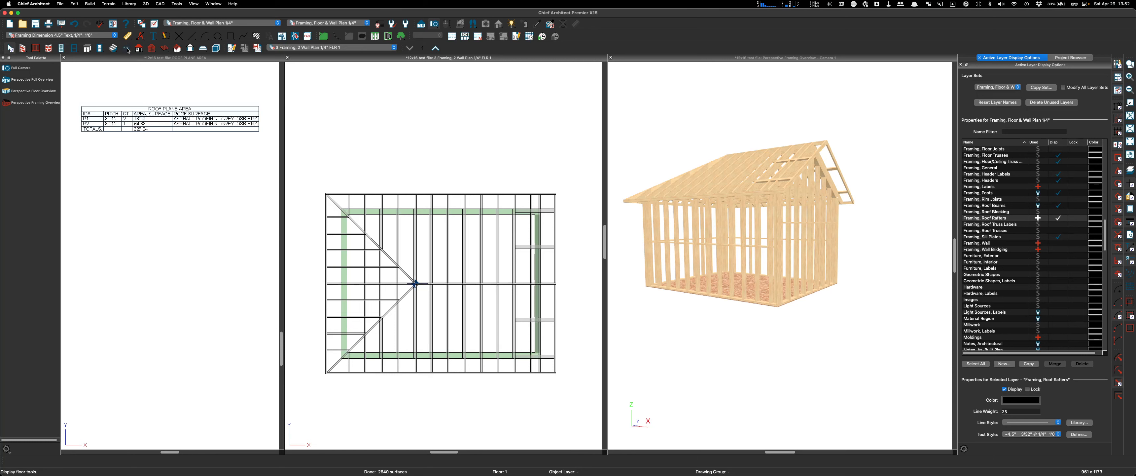
click(127, 49)
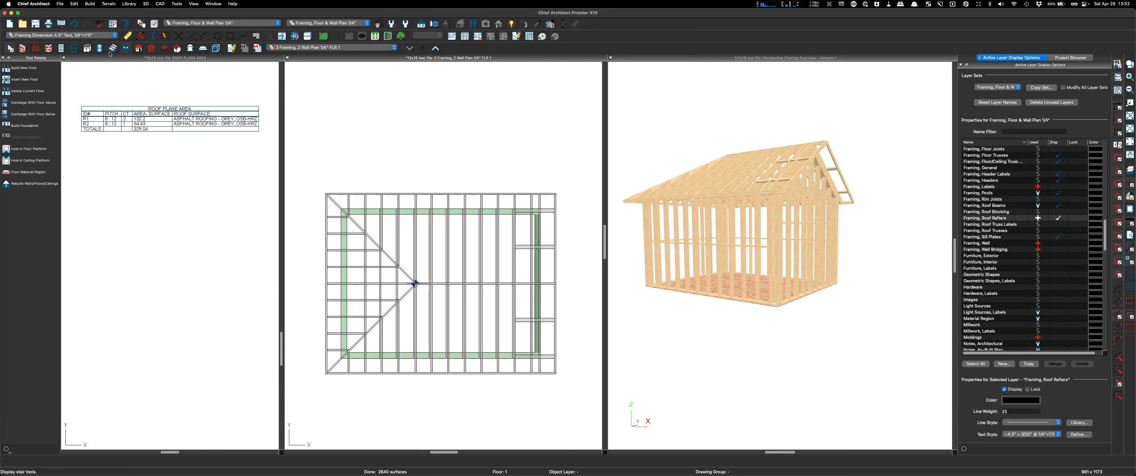
click(25, 126)
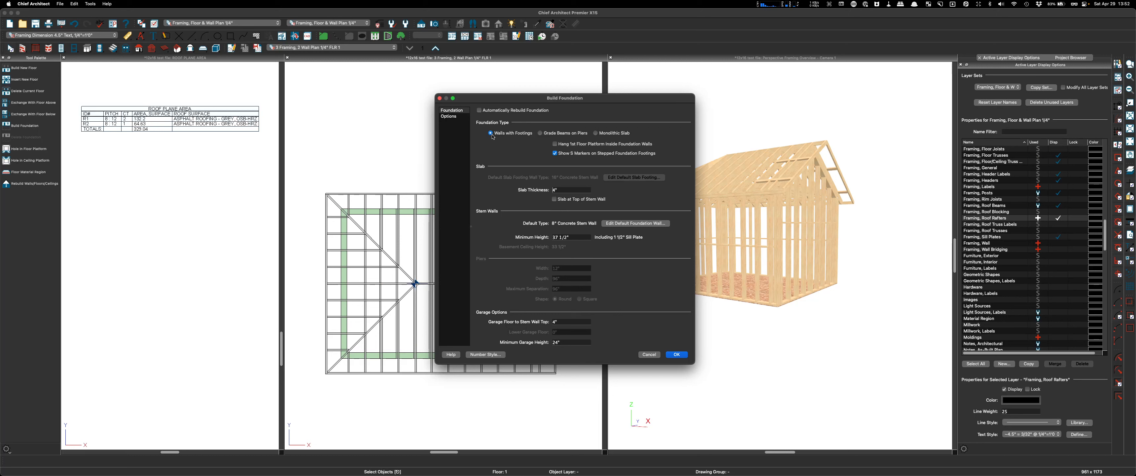
click(595, 133)
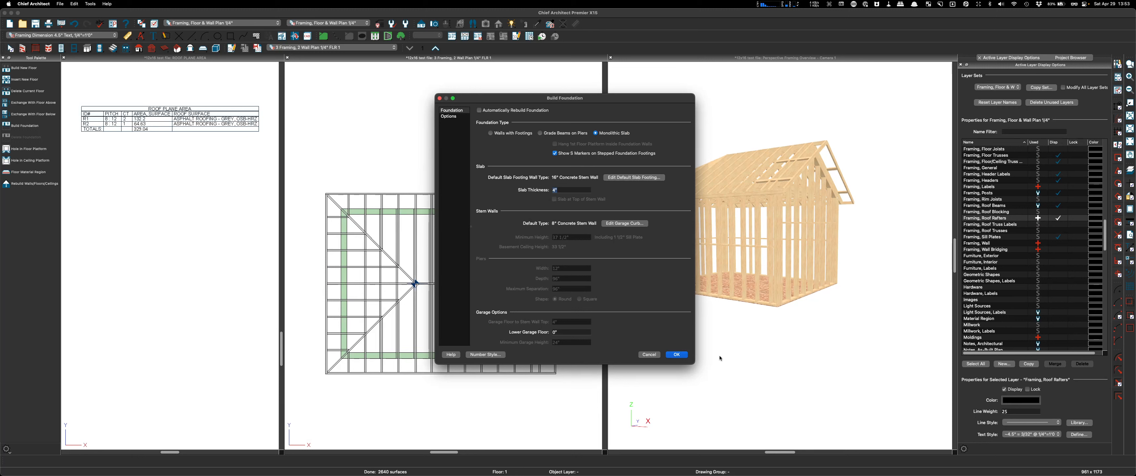
click(677, 355)
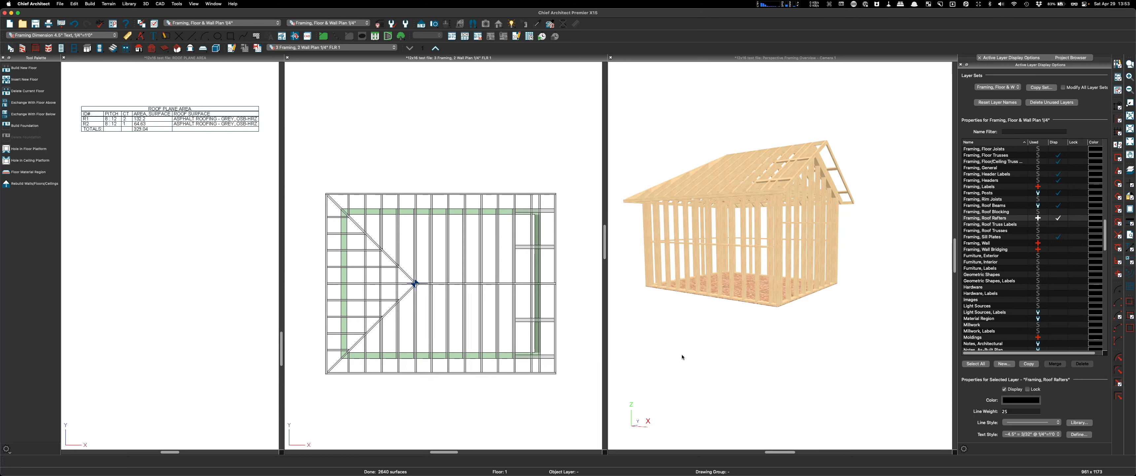
Step: Examine the slab's brick ledge at the gable-end corner in the framing overview
scroll(792, 302, up, 5)
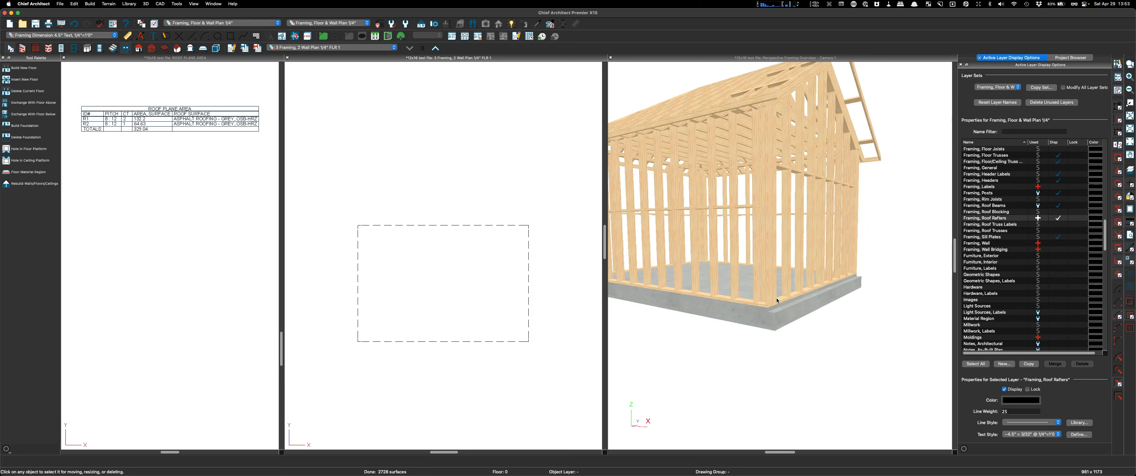
scroll(780, 307, up, 3)
scroll(792, 324, up, 2)
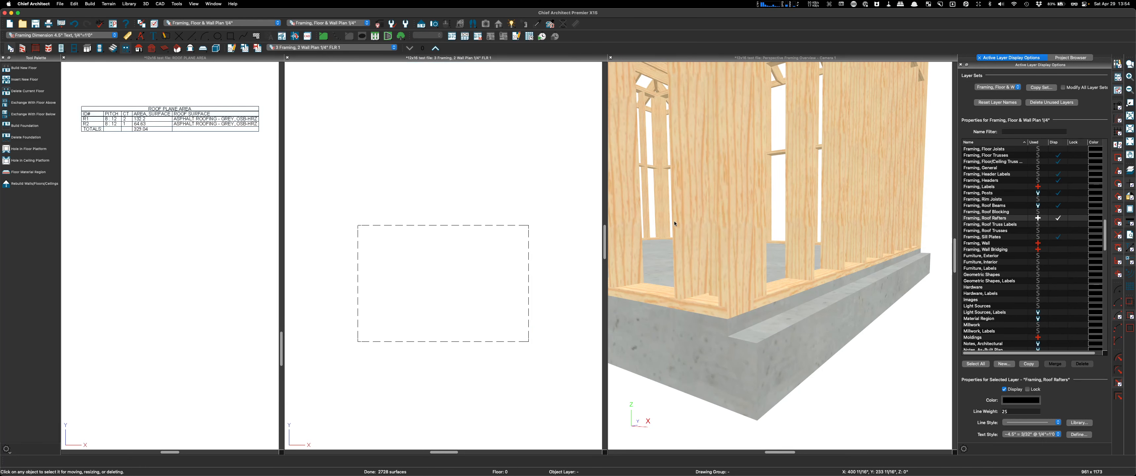
click(128, 37)
click(30, 114)
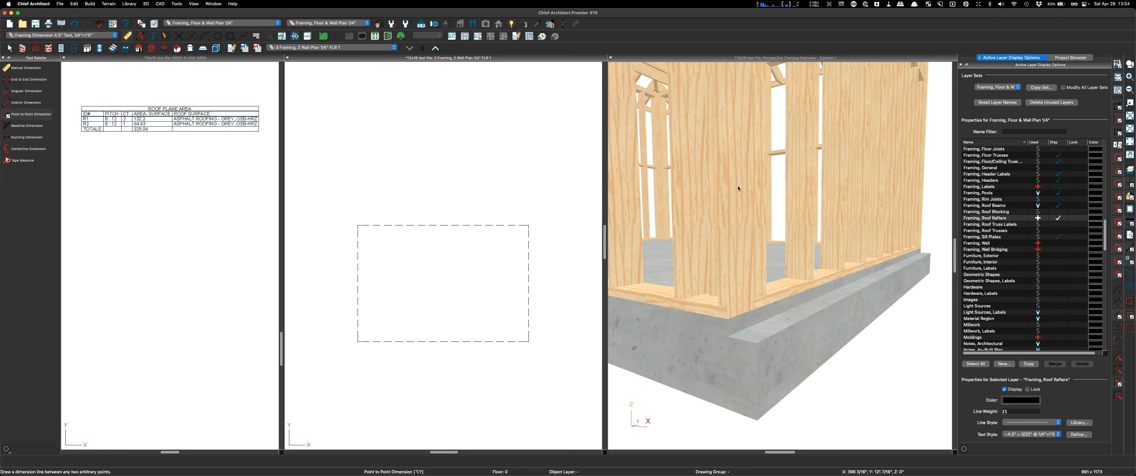
scroll(684, 255, down, 3)
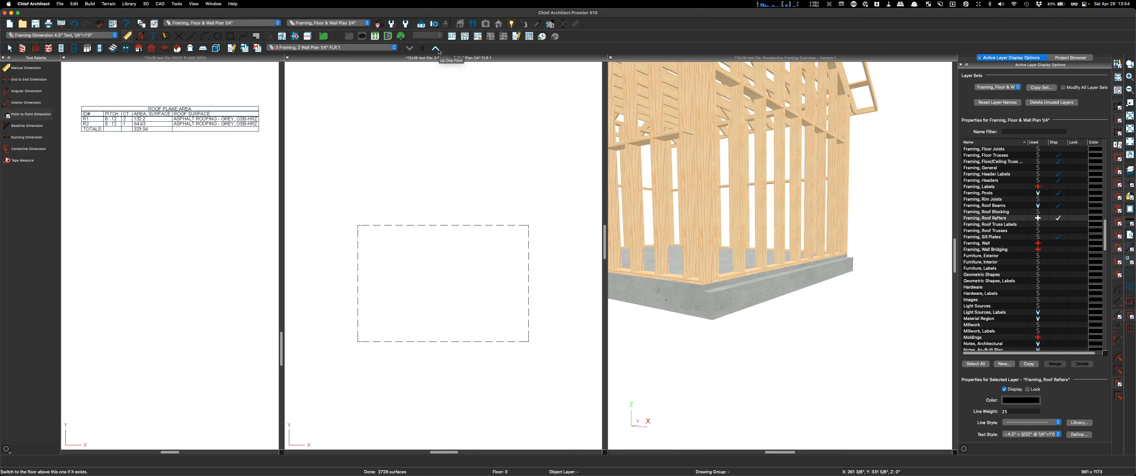
Step: Show the 0 Foundation Plan 1/4" view and measure the brick ledge's width near the slab's lower gable-end corner
click(394, 47)
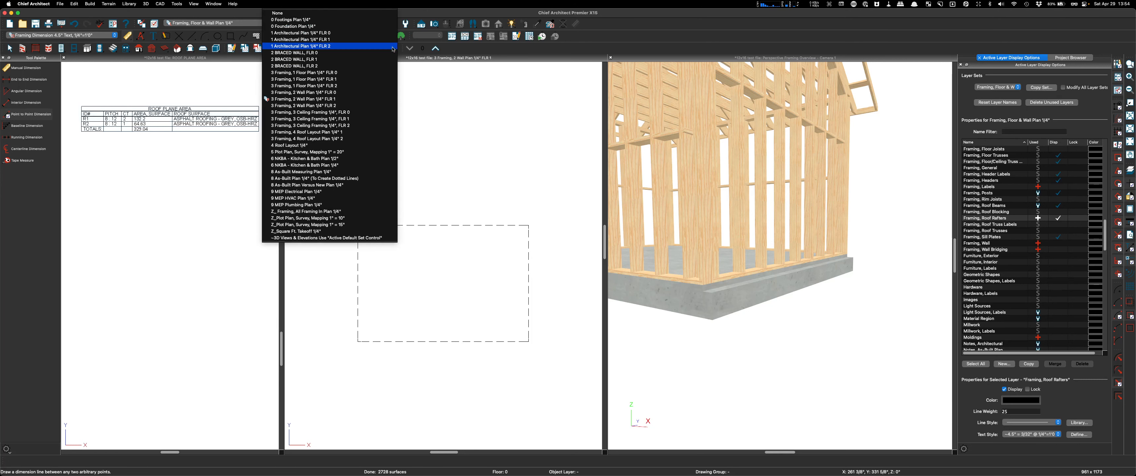
click(289, 26)
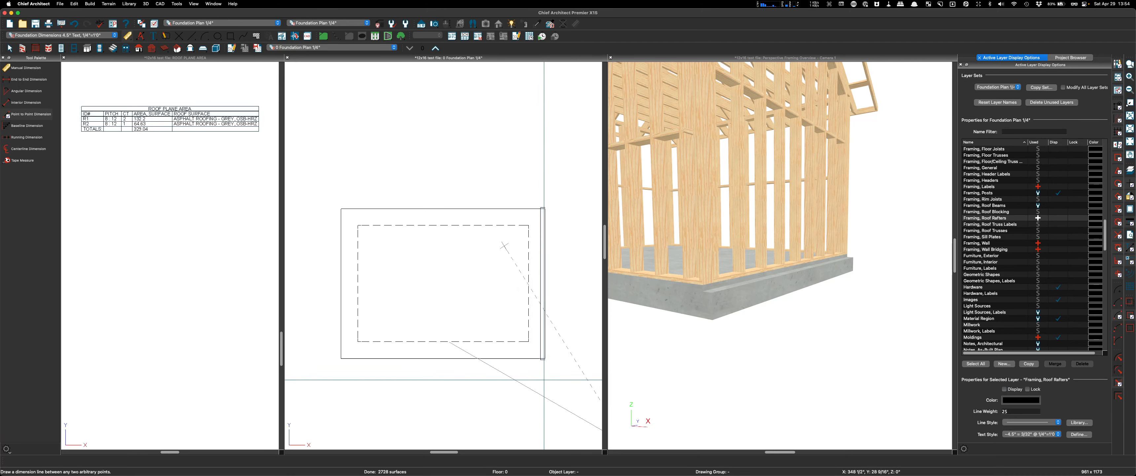
key(Escape)
scroll(550, 358, up, 4)
scroll(550, 358, up, 2)
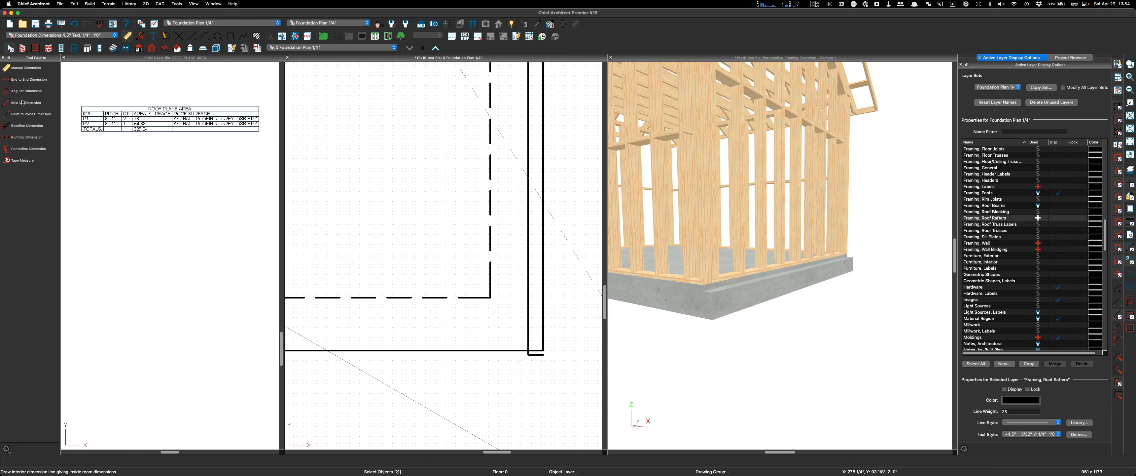
click(28, 114)
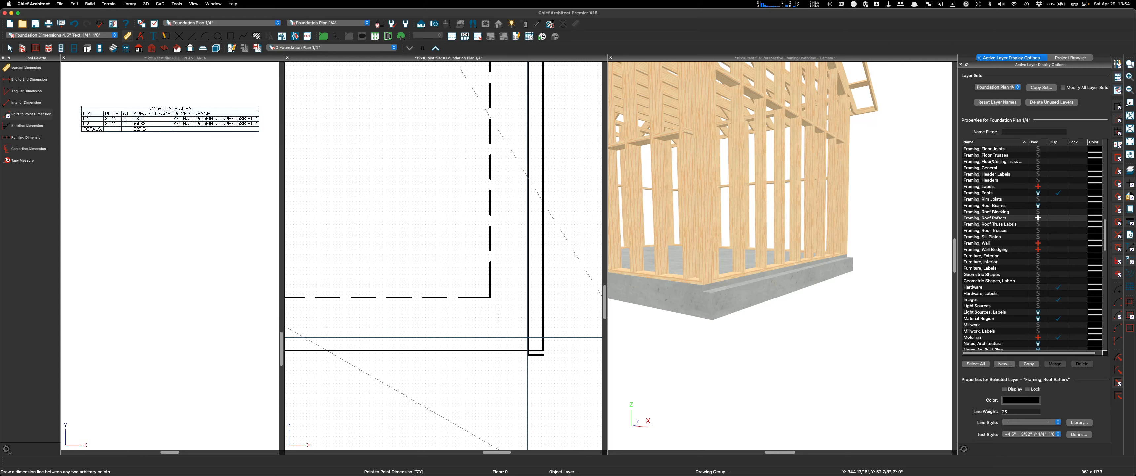
drag(529, 338, 542, 338)
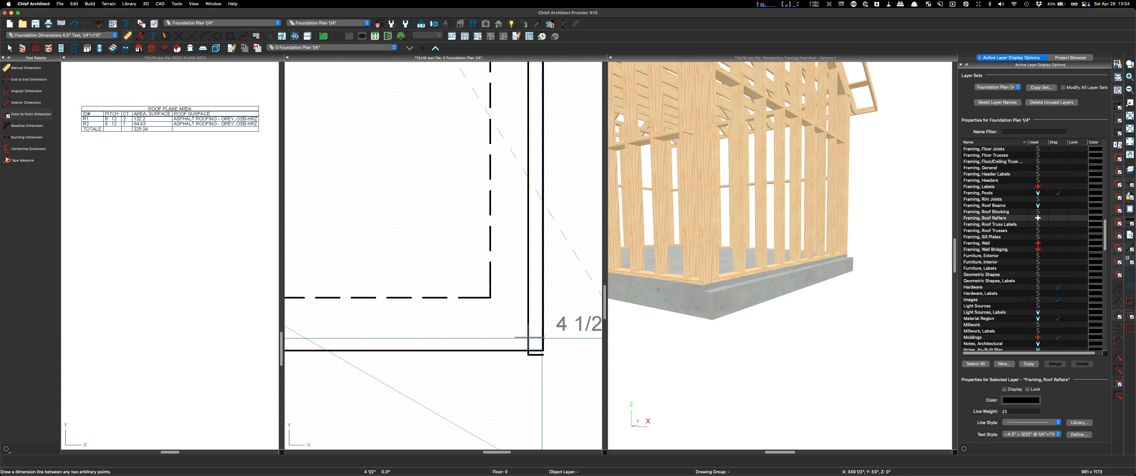
key(Escape)
Step: Examine how the brick ledge ends at the slab corners in the foundation plan and the framing overview
scroll(527, 384, down, 3)
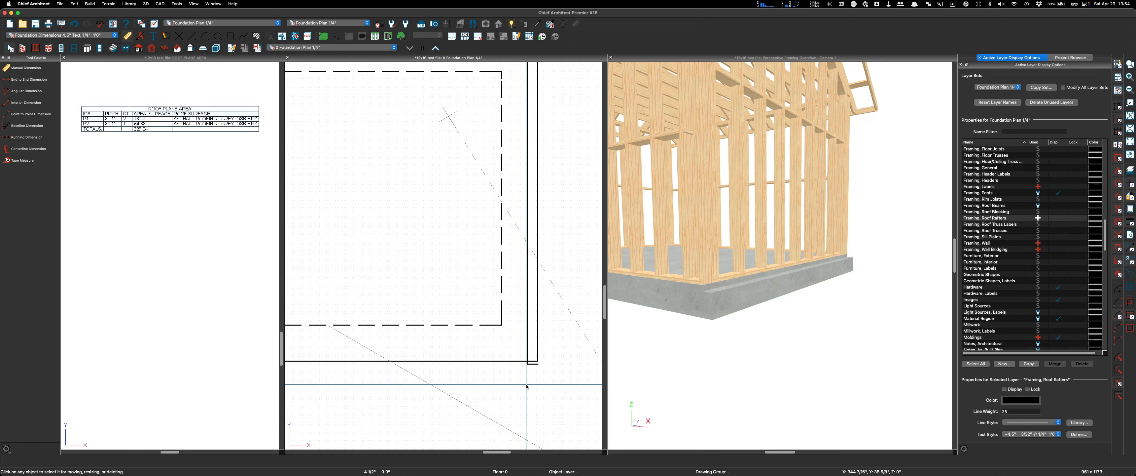
scroll(527, 386, down, 2)
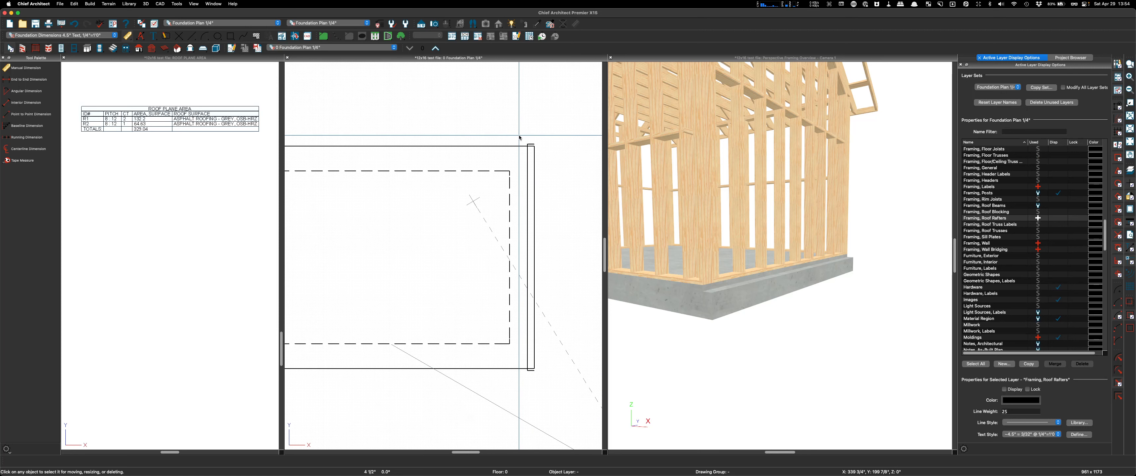
scroll(702, 294, up, 3)
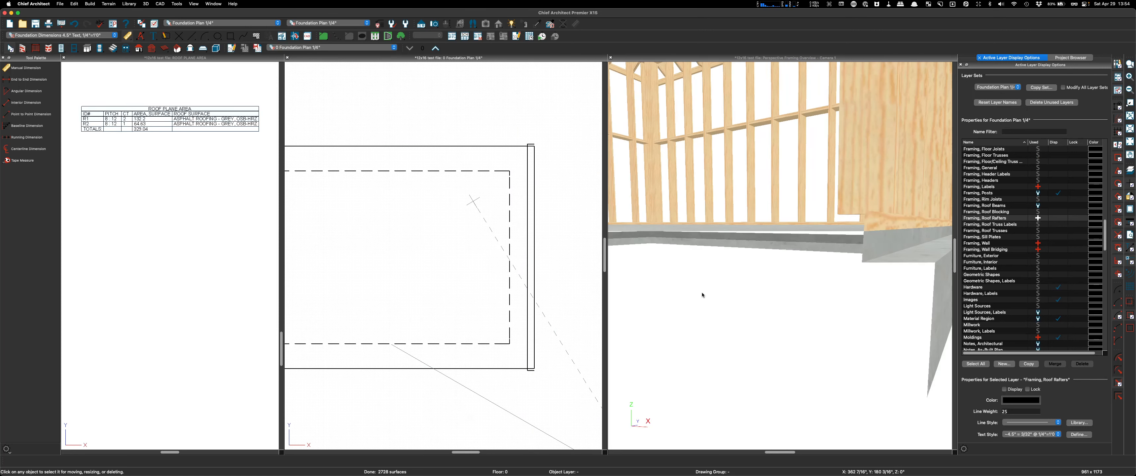
scroll(707, 295, up, 2)
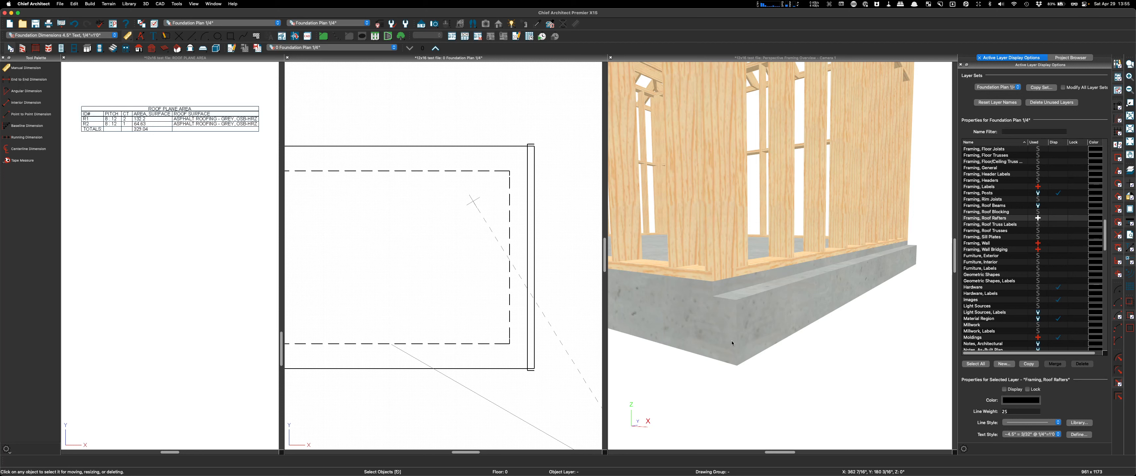
scroll(814, 327, down, 5)
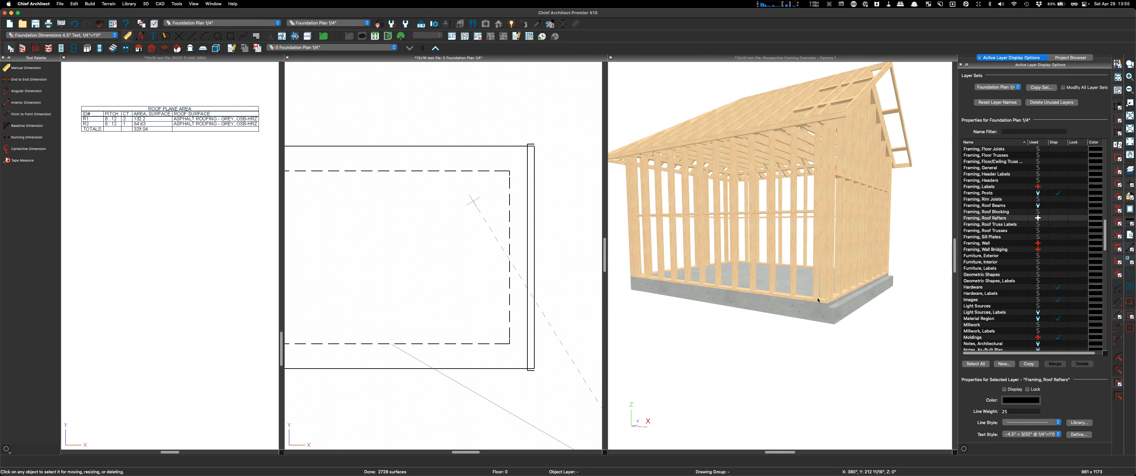
scroll(829, 306, up, 3)
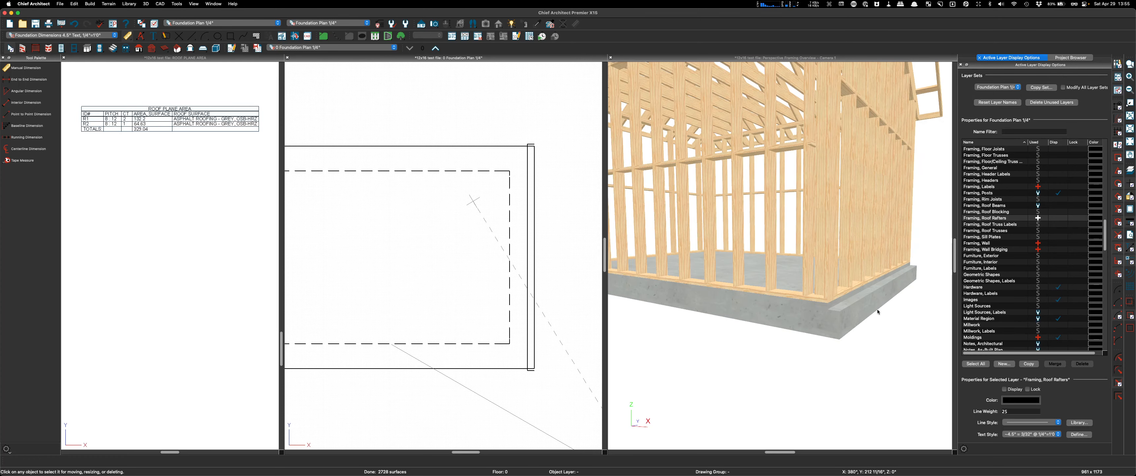
scroll(877, 311, up, 4)
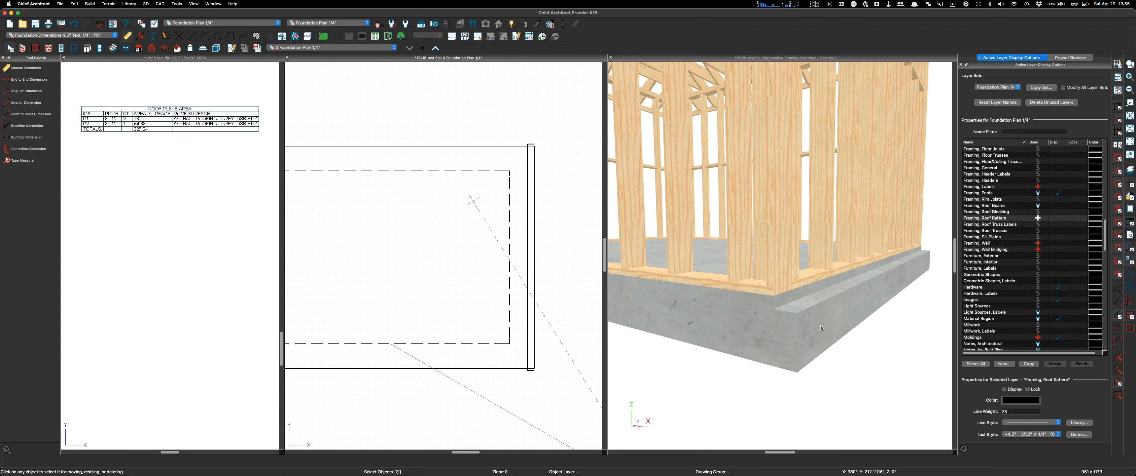
scroll(905, 324, down, 5)
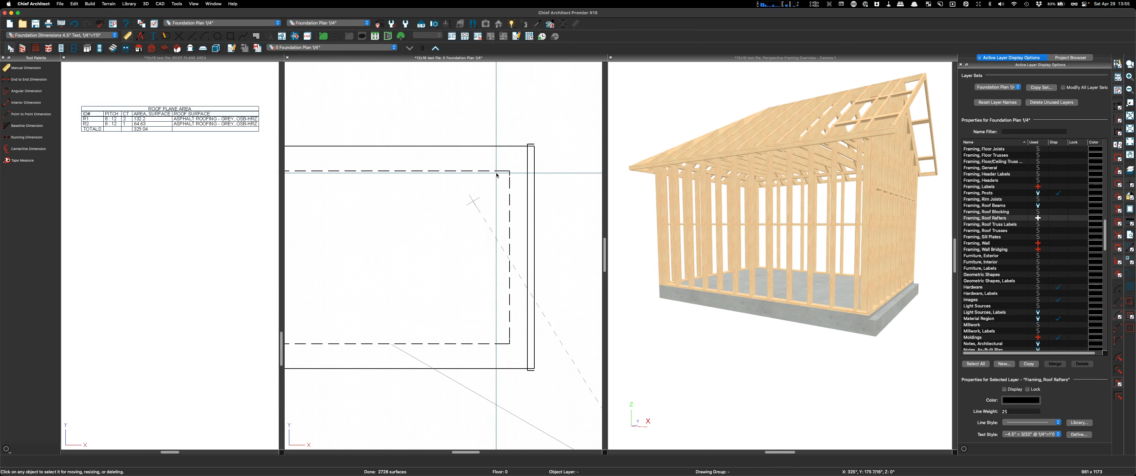
Step: Review the general settings of the 0 Foundation Plan 1/4" saved plan view
click(346, 47)
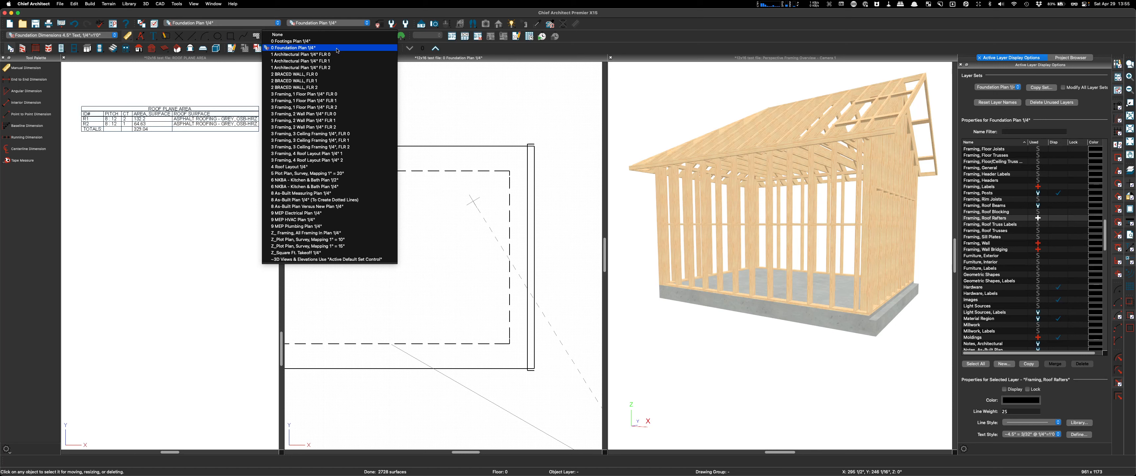
click(338, 47)
click(232, 49)
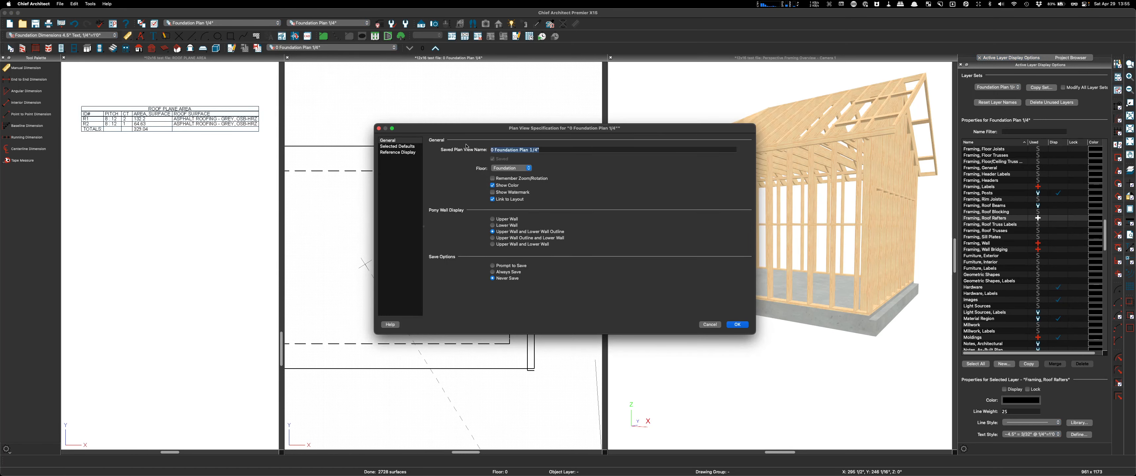
click(740, 325)
Step: Switch to the 1 Architectural Plan 1/4" FLR 1 view and place a hinged door midway along the gable-end brick wall
click(375, 48)
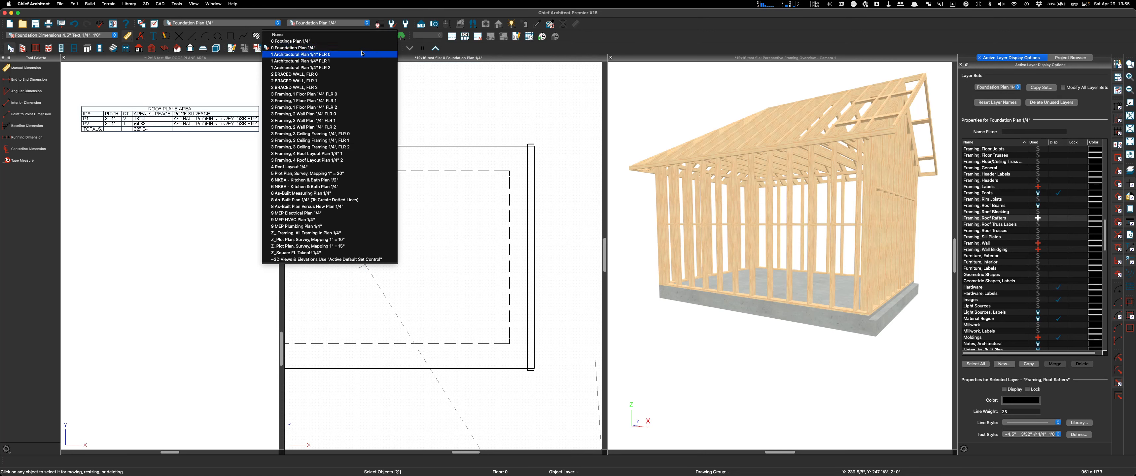
click(334, 62)
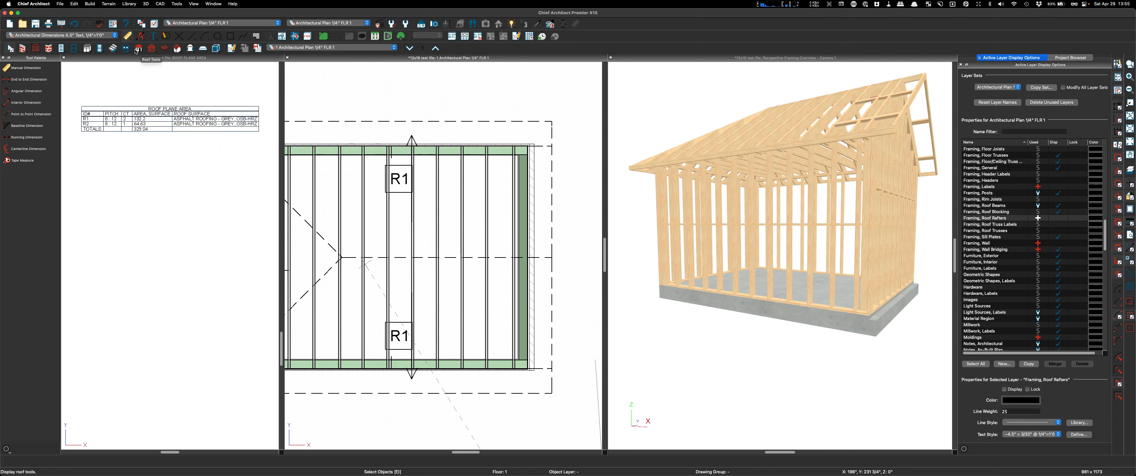
click(62, 48)
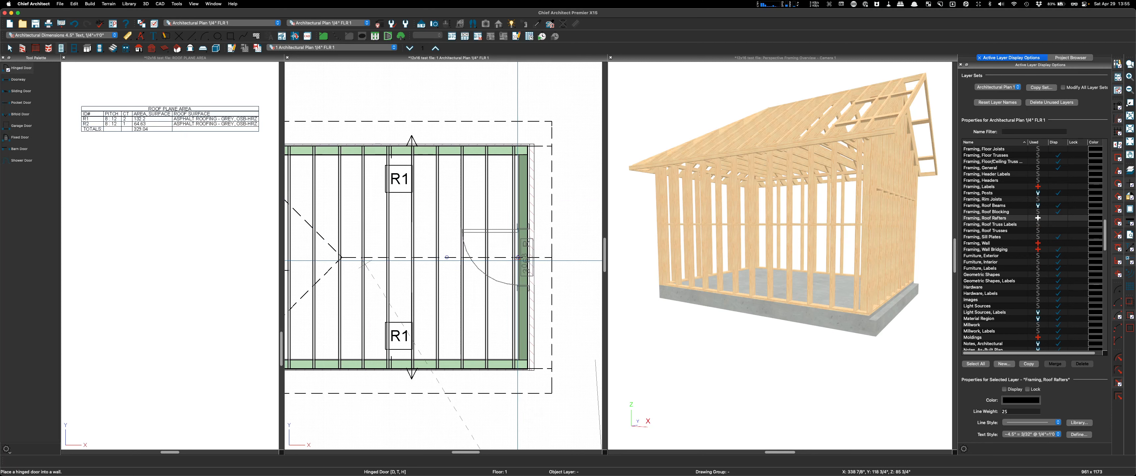
click(519, 258)
scroll(518, 257, up, 3)
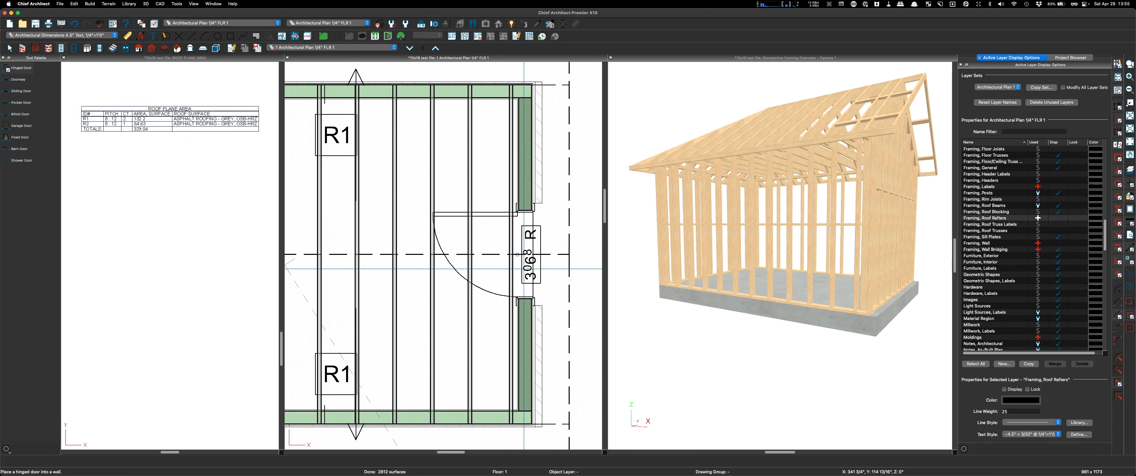
Step: Review the label settings of the gable-end door, focusing on the %hinge_side% macro in its specified label
key(Escape)
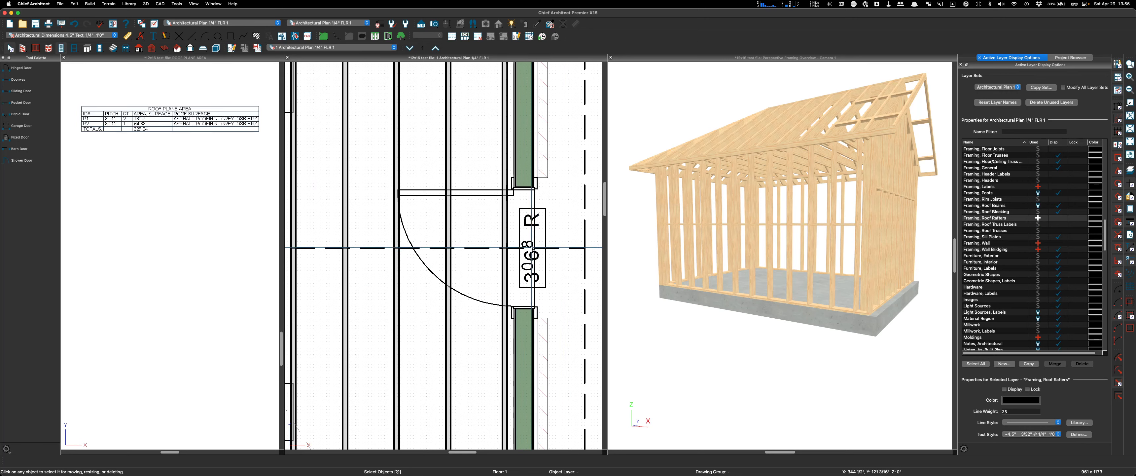
scroll(499, 230, down, 1)
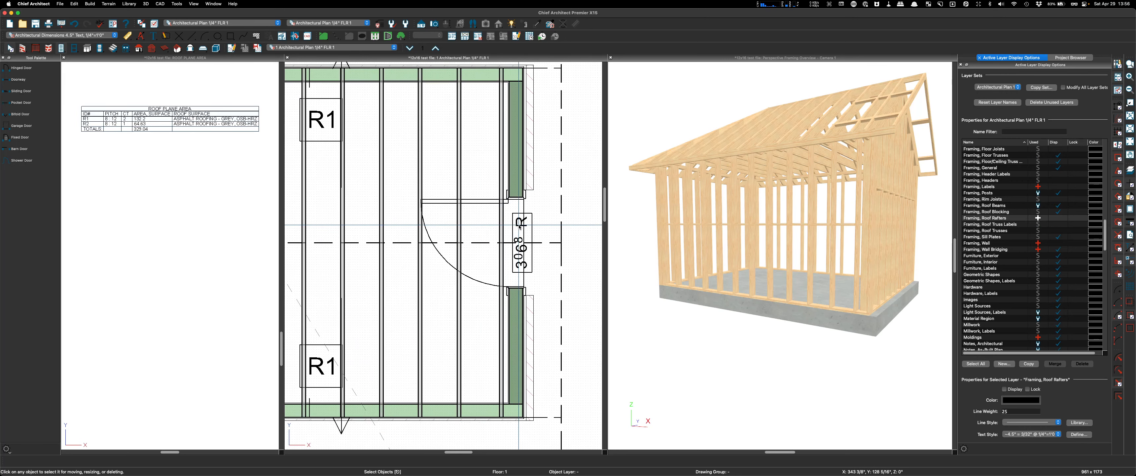
scroll(501, 227, up, 2)
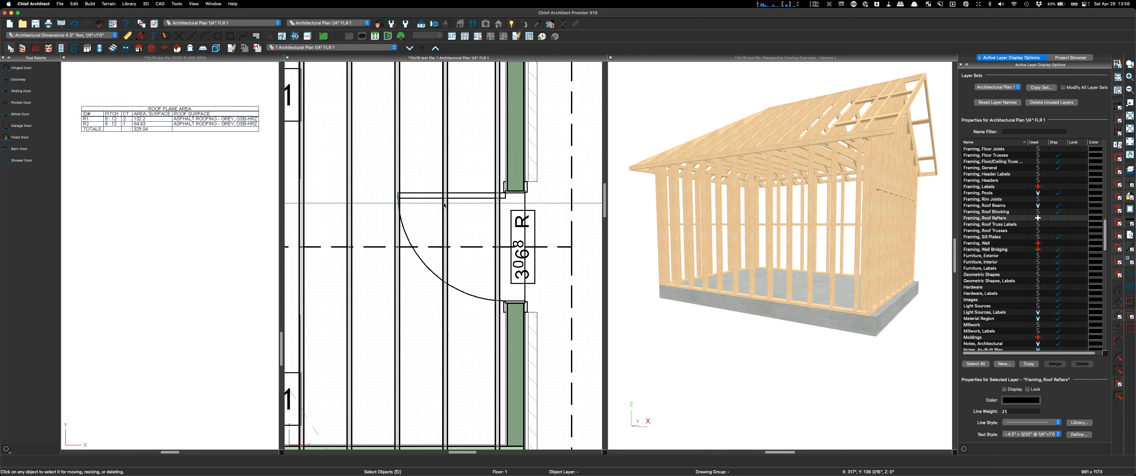
scroll(486, 222, down, 3)
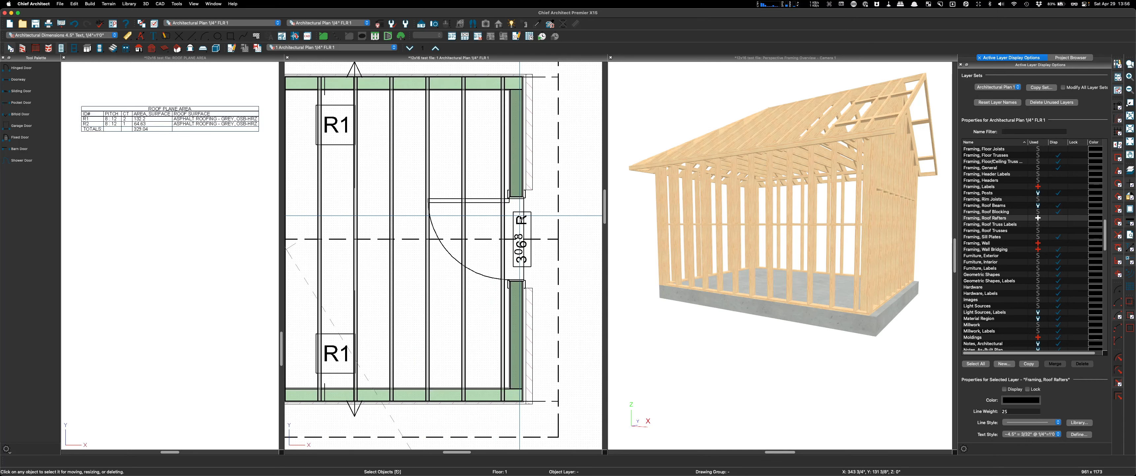
click(519, 226)
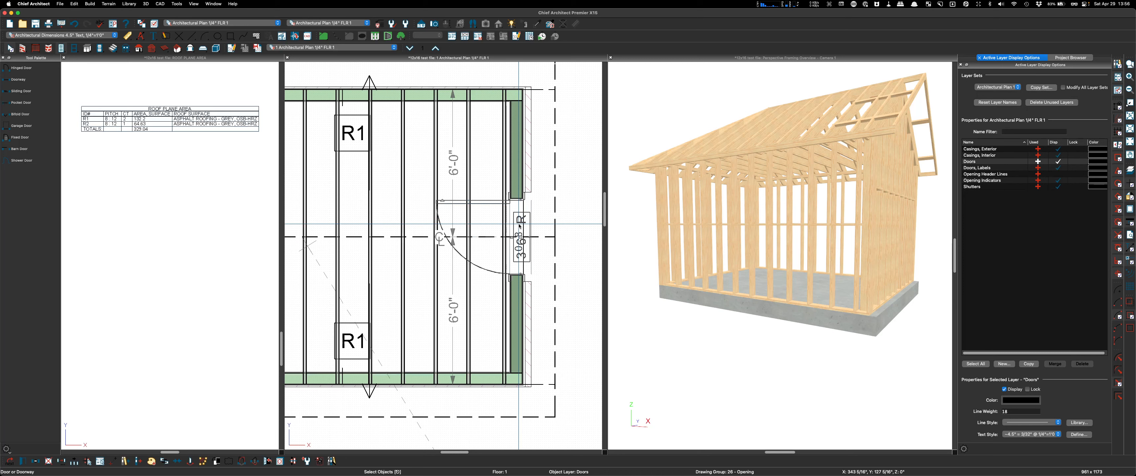
double_click(520, 225)
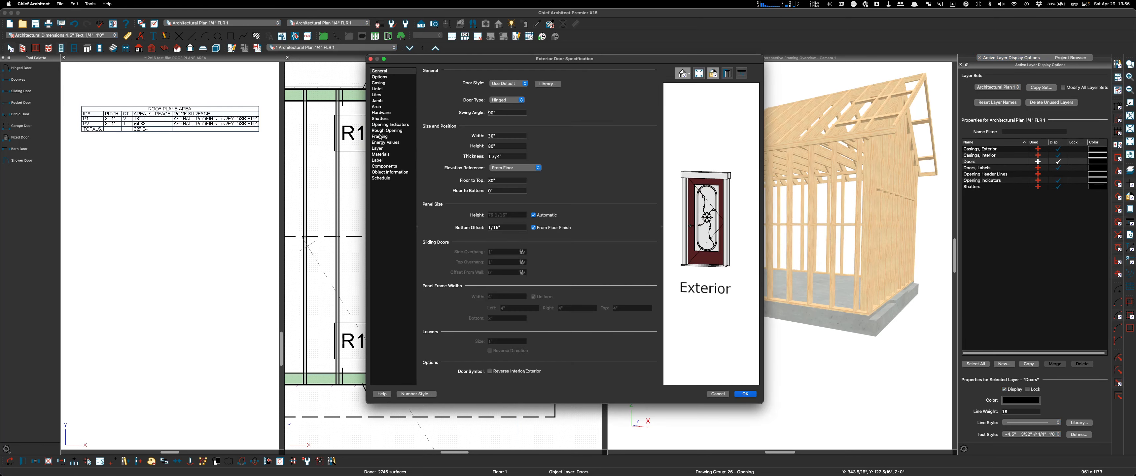
click(378, 160)
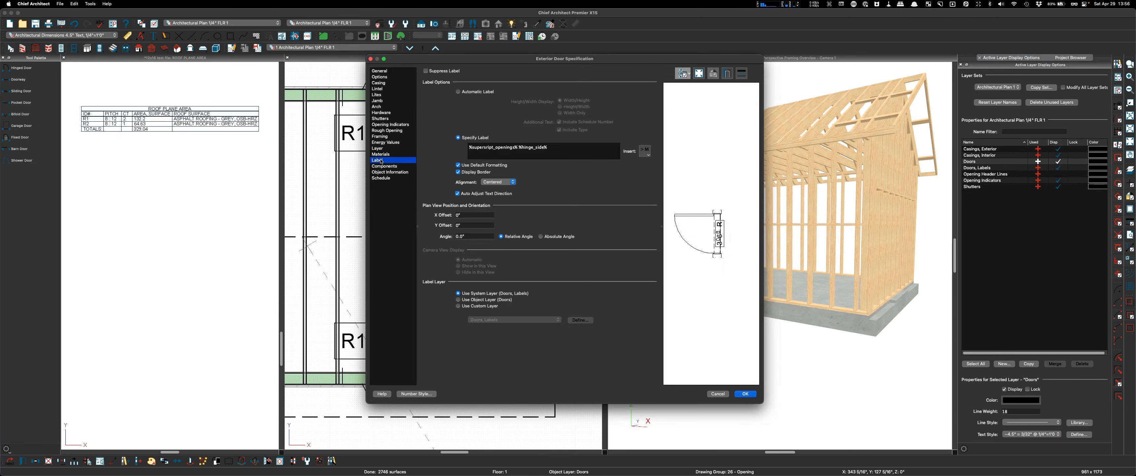
drag(519, 147, 555, 145)
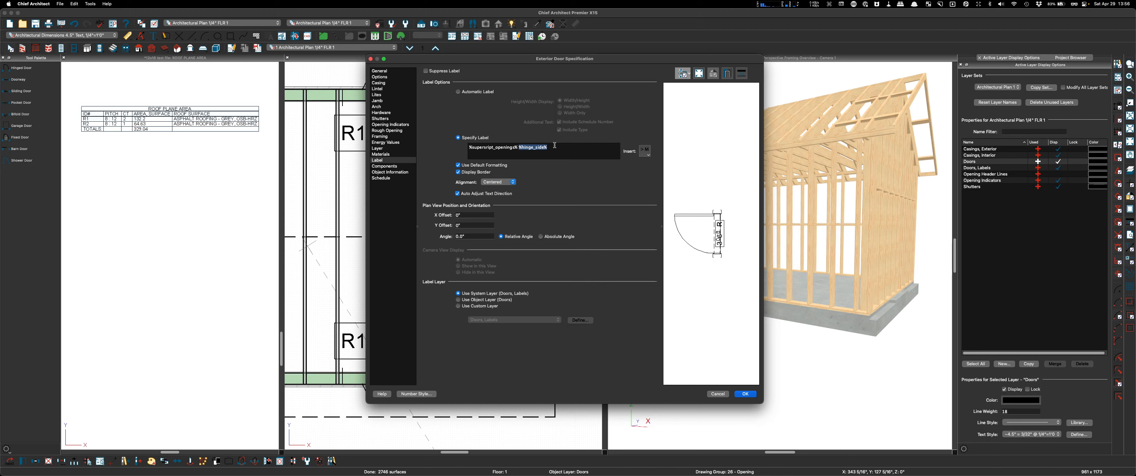
click(717, 393)
Step: Rebuild the wall framing of the gable-end wall with the door, turning on display of the Framing, Headers and Framing, Wall layers
scroll(717, 360, down, 3)
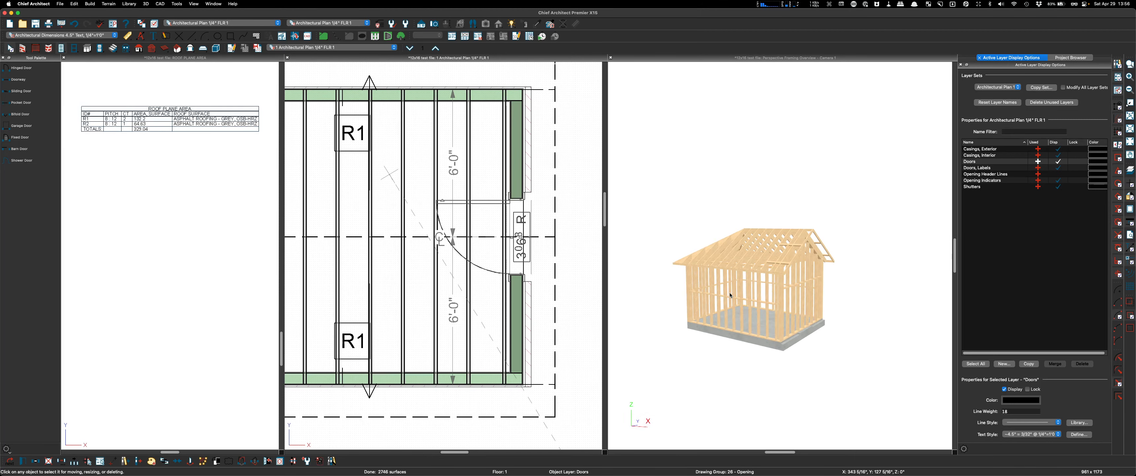
scroll(814, 289, up, 5)
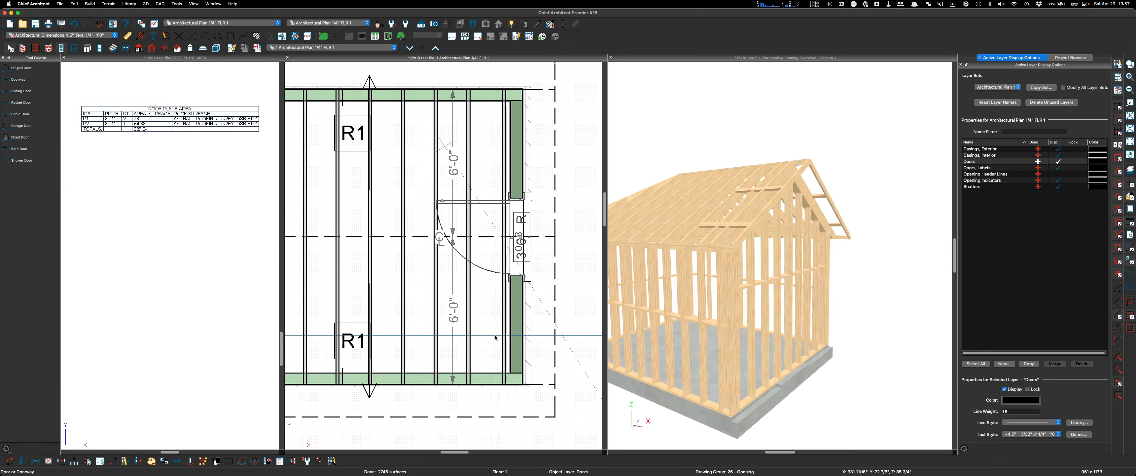
key(Escape)
click(518, 332)
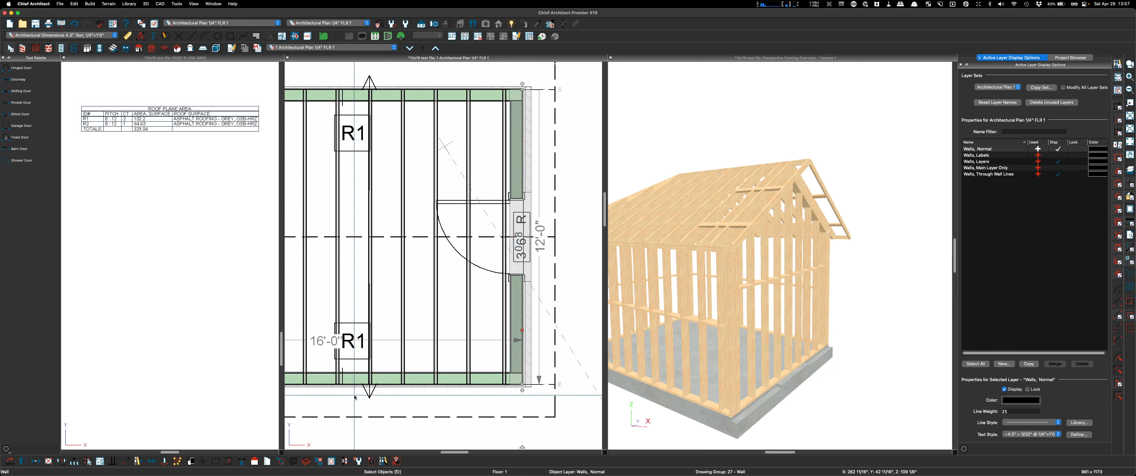
click(306, 461)
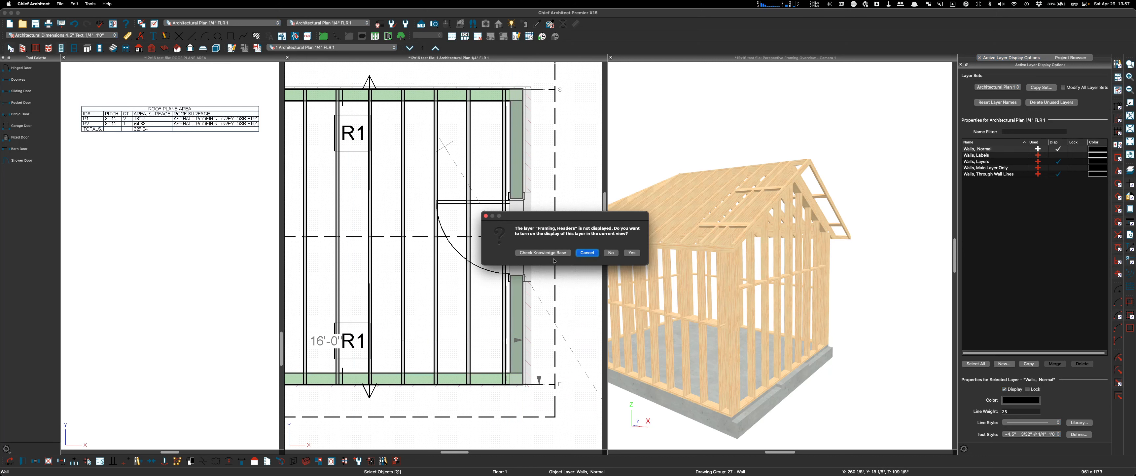
click(633, 253)
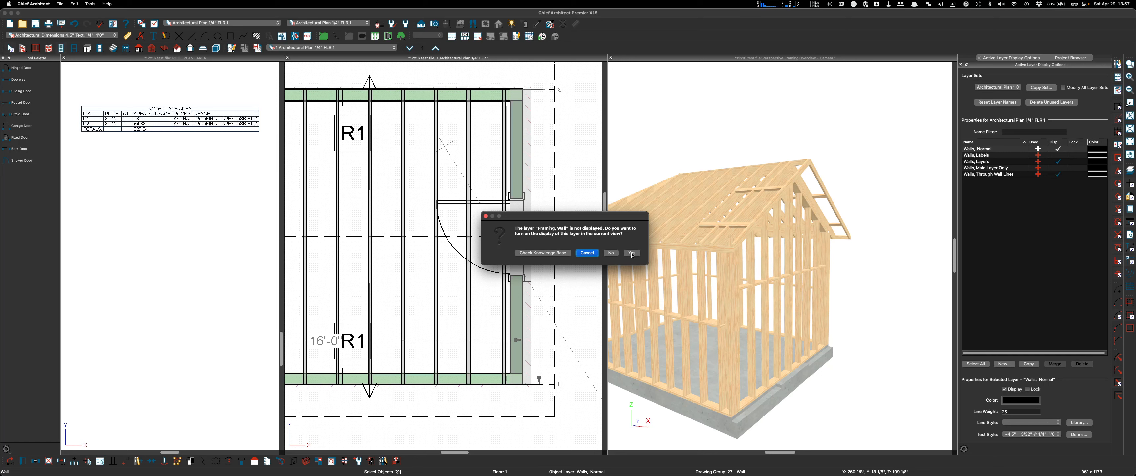
click(631, 252)
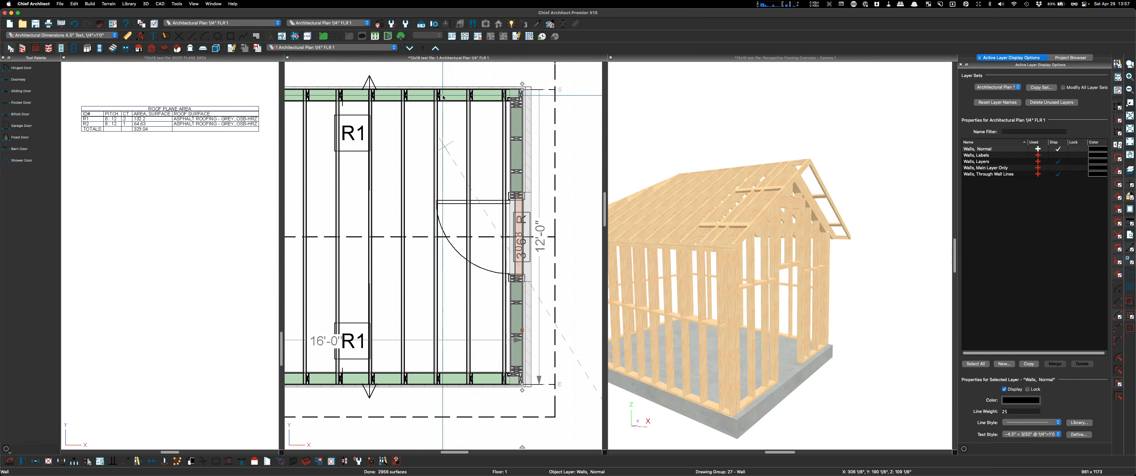
Step: Hide the Framing, Wall and Framing, Ceiling Joists layers in the architectural floor plan
scroll(436, 88, up, 3)
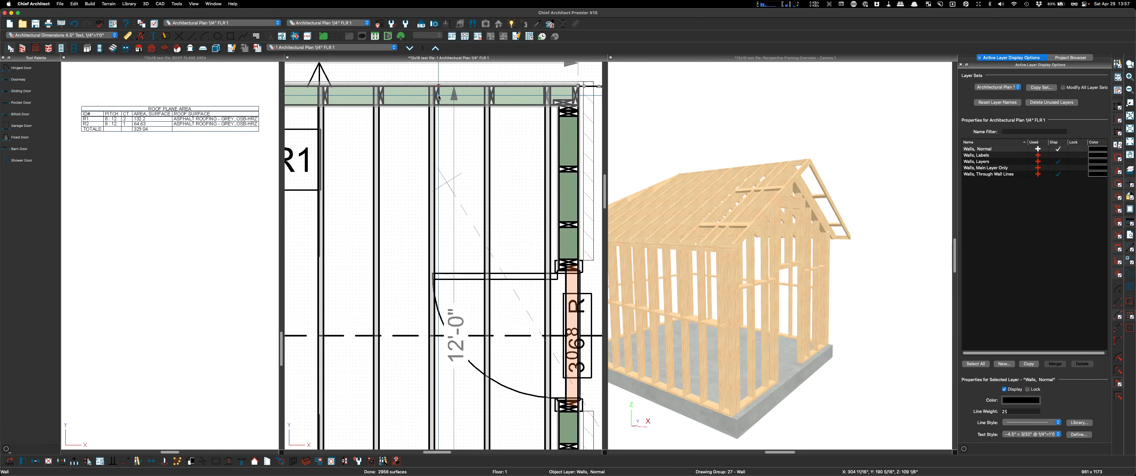
click(438, 96)
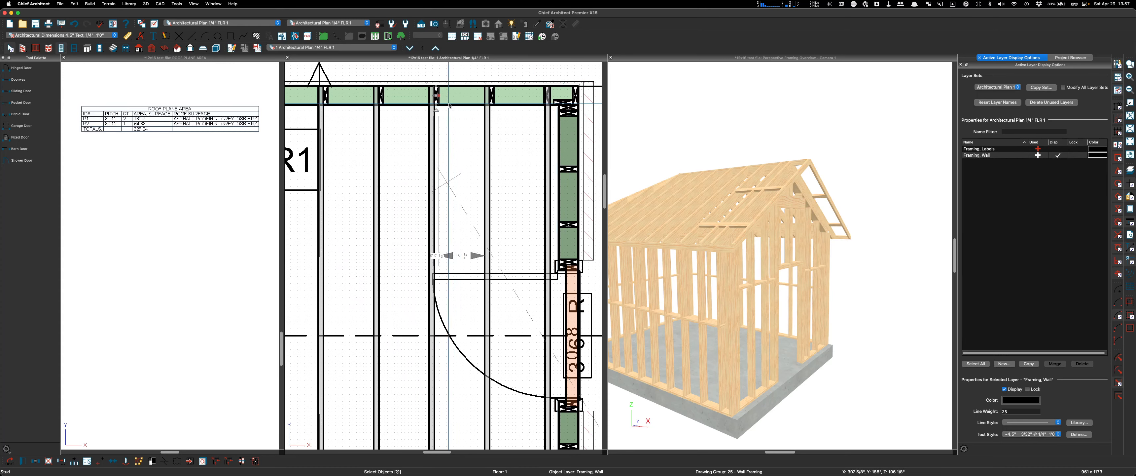
click(1058, 154)
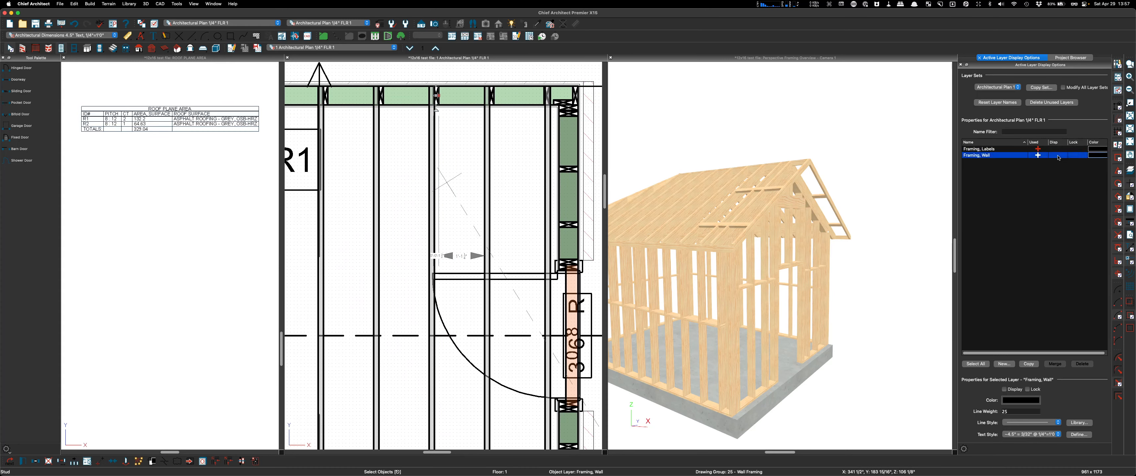
scroll(520, 194, down, 5)
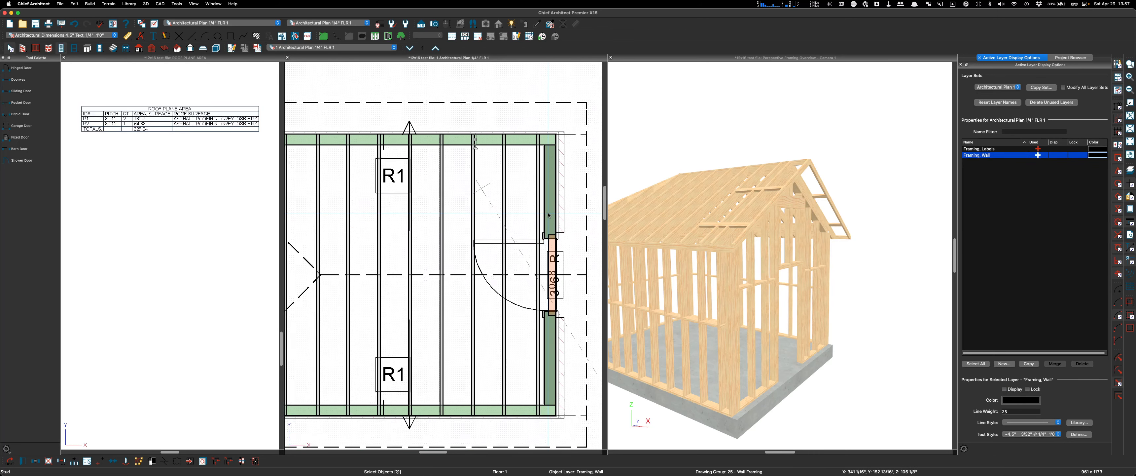
scroll(485, 195, up, 2)
click(518, 195)
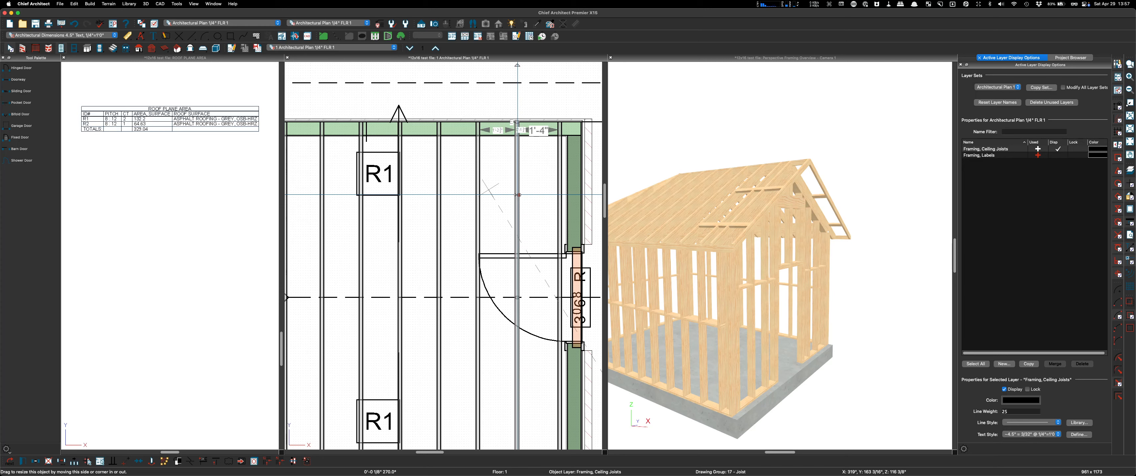
scroll(876, 156, down, 3)
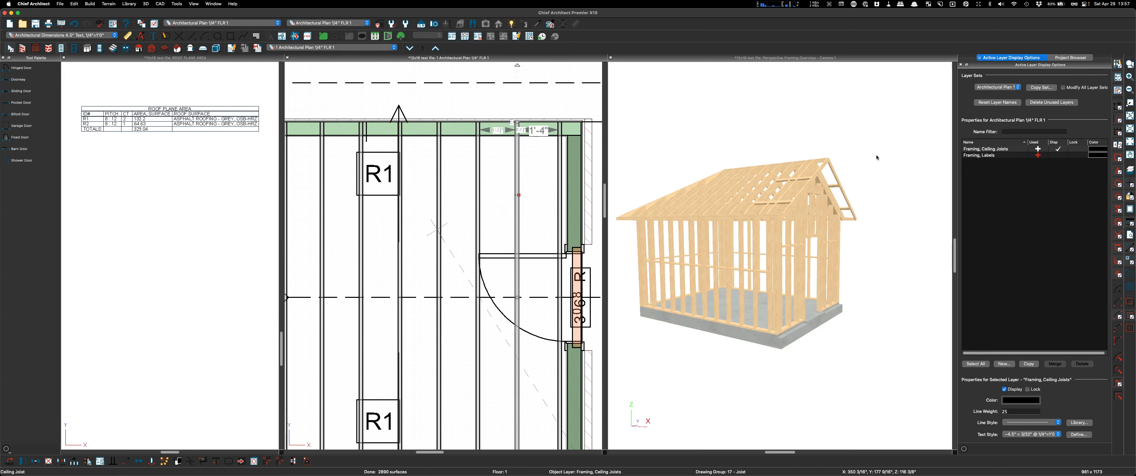
click(1058, 149)
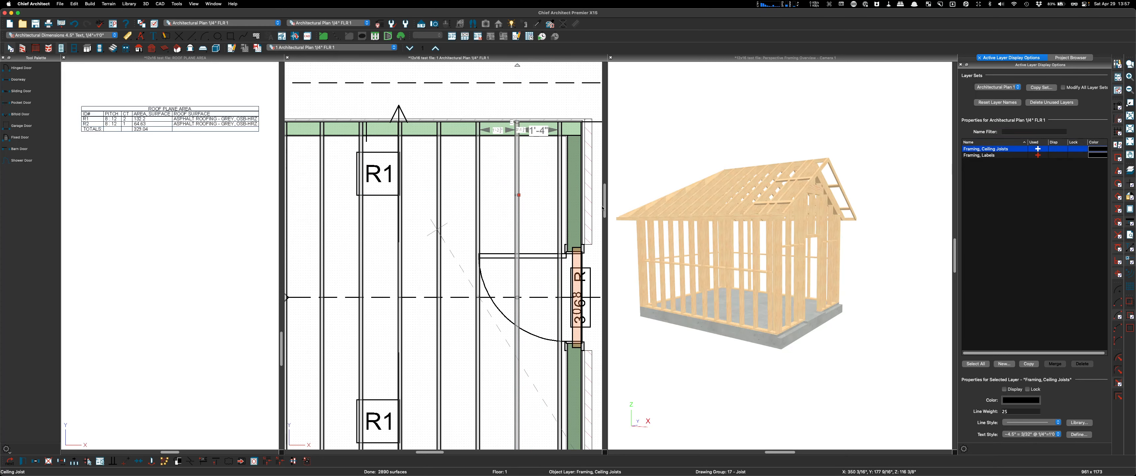
scroll(534, 201, down, 2)
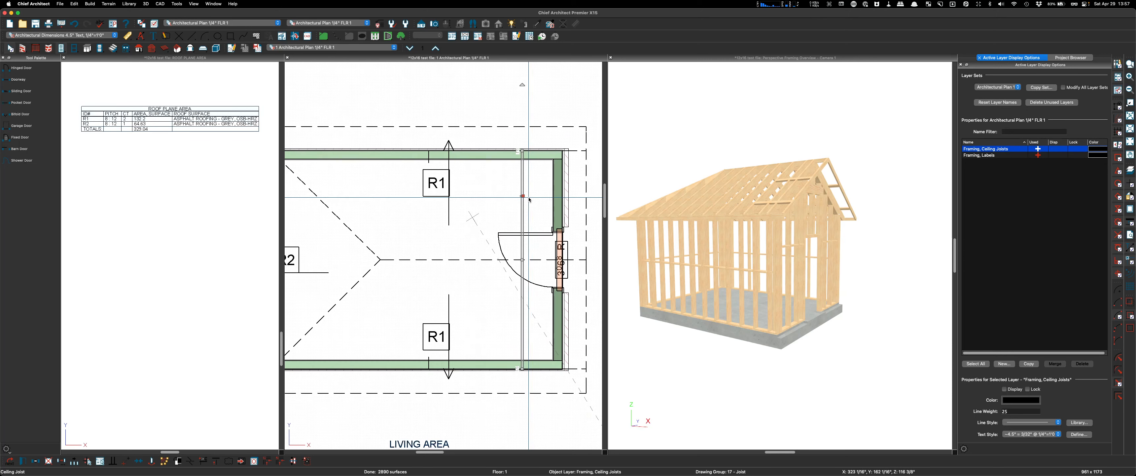
Step: Hide the Roofs, Labels layer for the roof planes in the floor plan
click(448, 182)
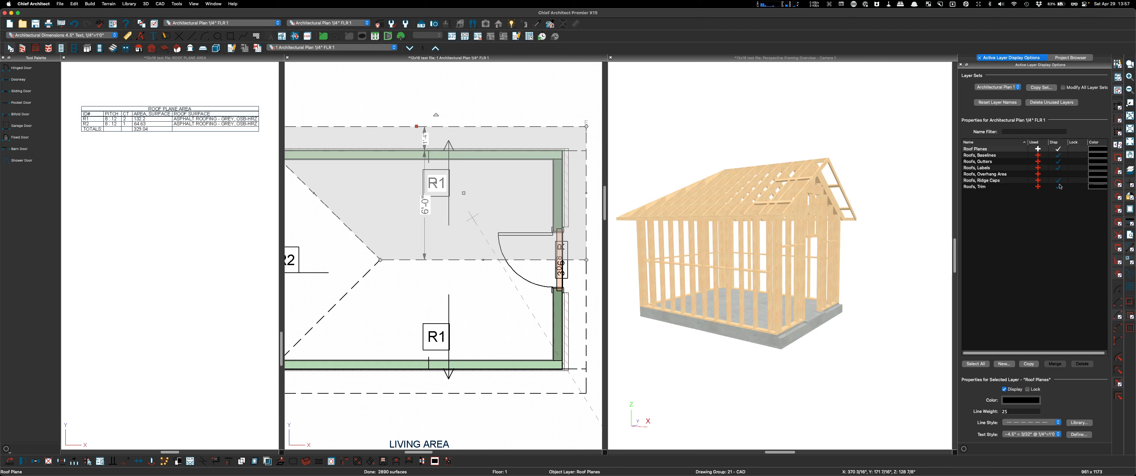
click(1059, 168)
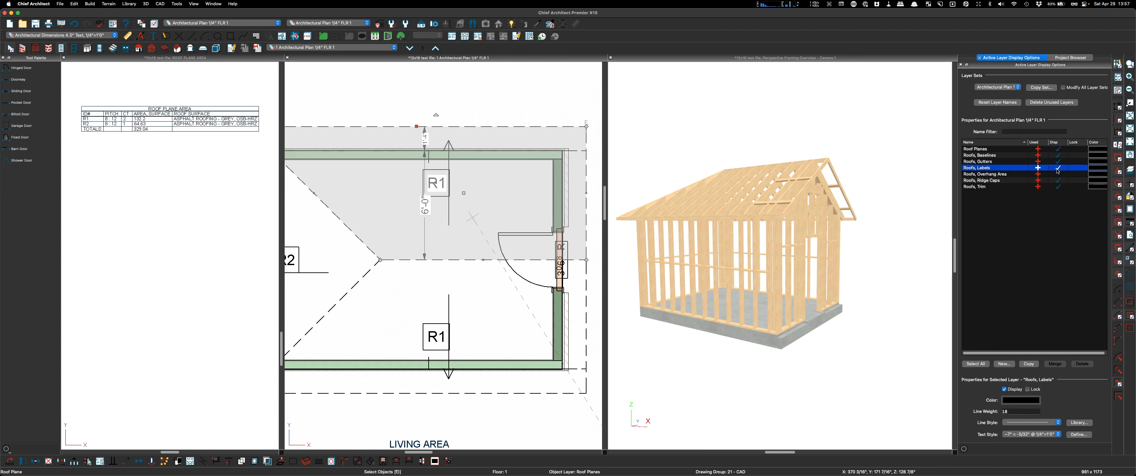
click(462, 104)
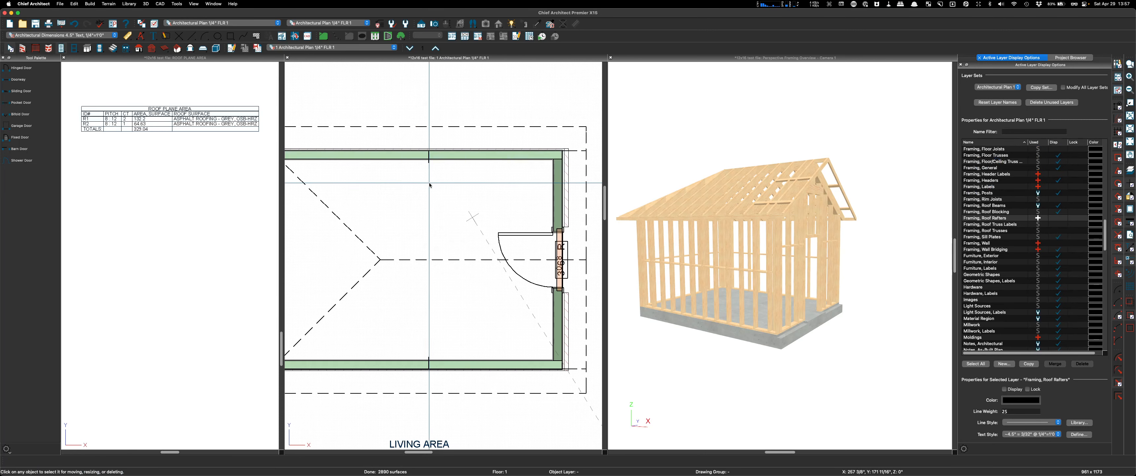
Step: Set the gable-end door's header framing to a vertical placement of Top of Opening and a depth of 7.25 inches
scroll(392, 211, down, 2)
scroll(537, 170, up, 2)
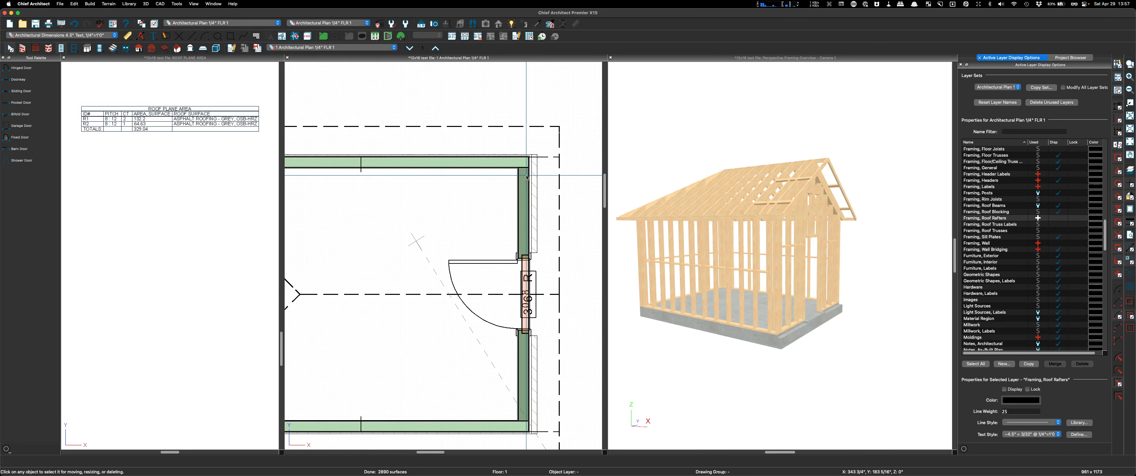
scroll(532, 168, up, 2)
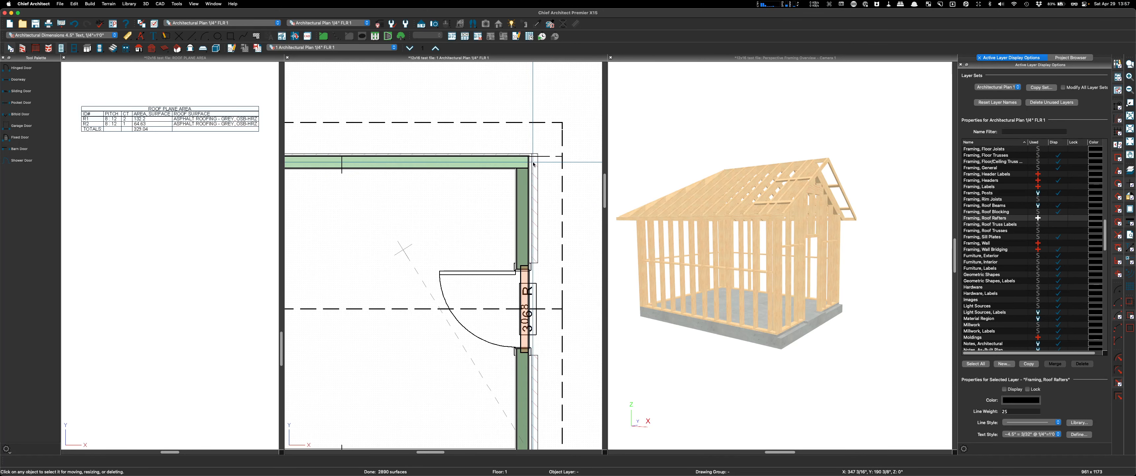
scroll(534, 168, down, 2)
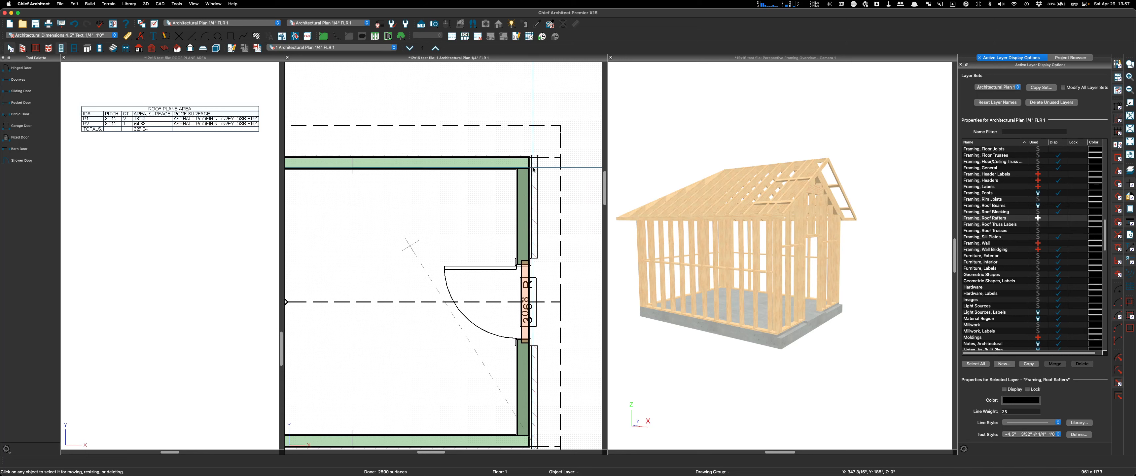
scroll(533, 169, down, 1)
scroll(511, 309, up, 3)
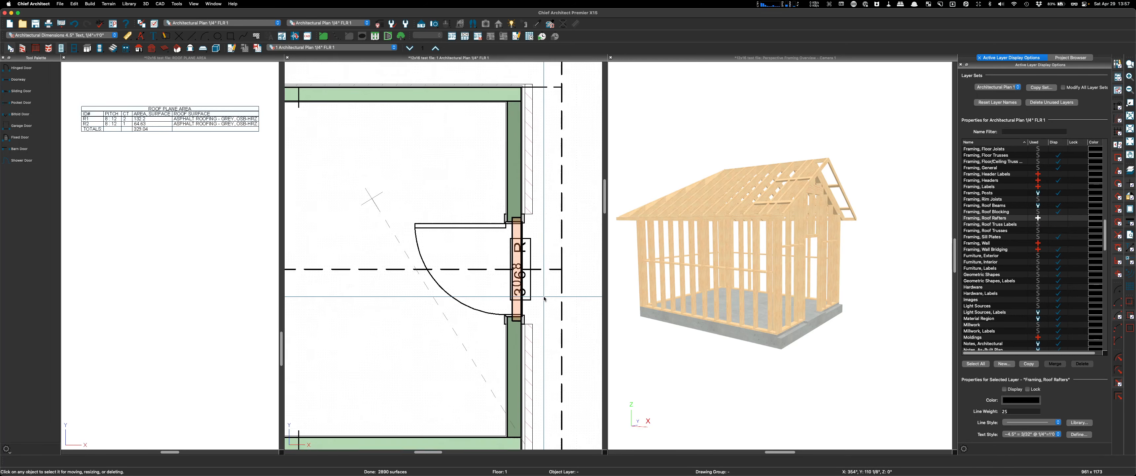
click(509, 313)
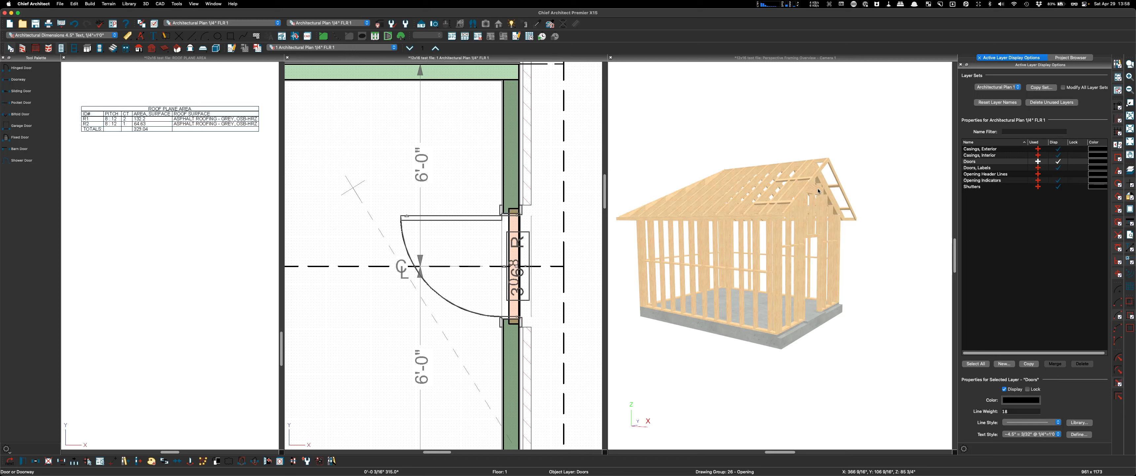
click(514, 225)
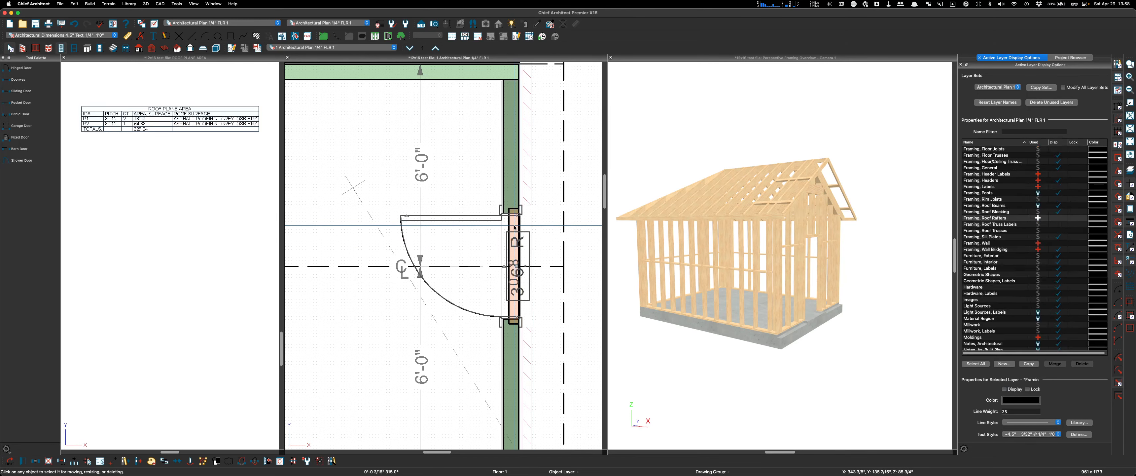
double_click(514, 226)
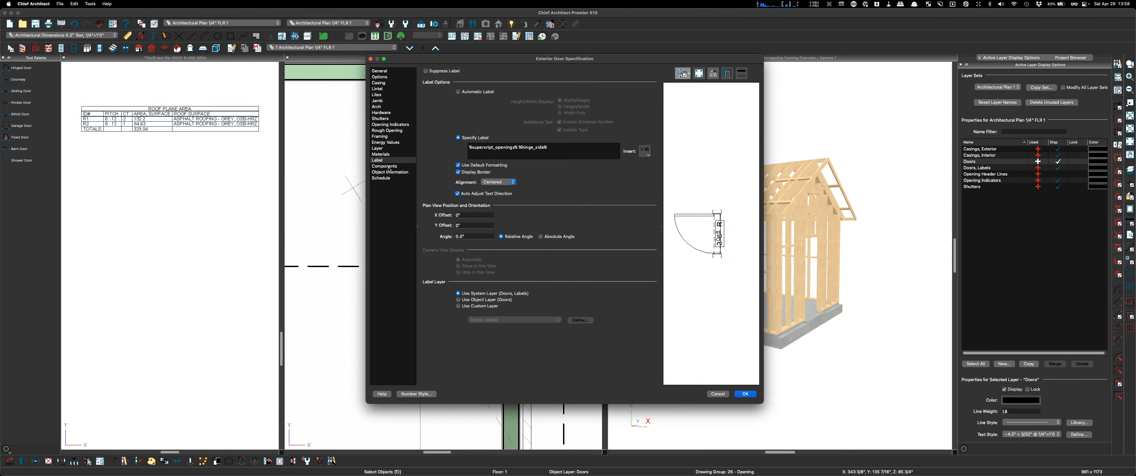
click(380, 136)
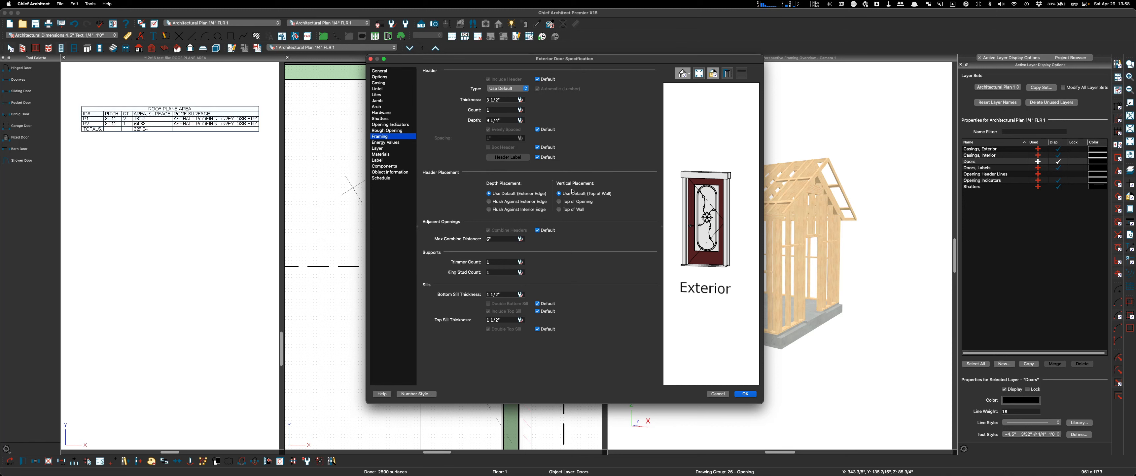
click(561, 204)
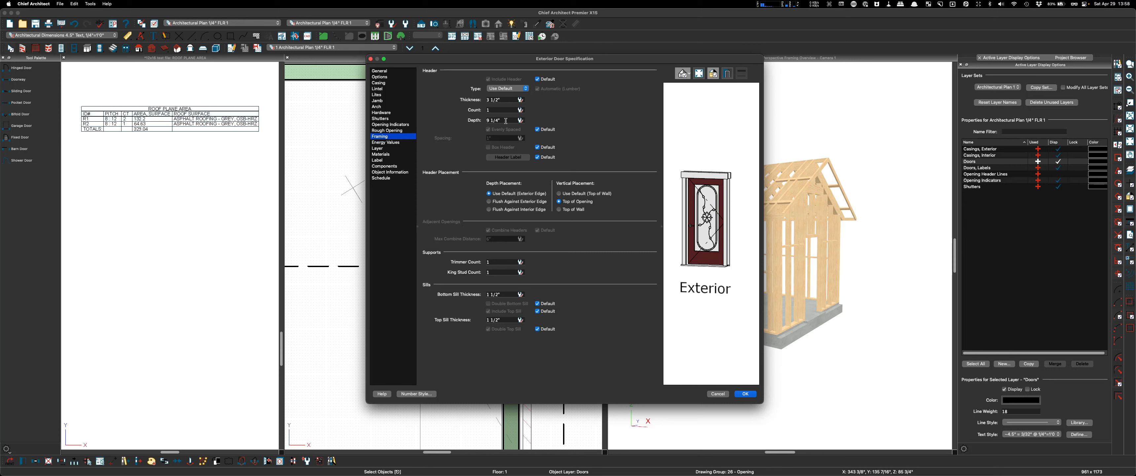
drag(506, 120, 433, 119)
text(7.25)
Step: Change the gable-end door's style to Door E01 from the library's entry doors
click(381, 71)
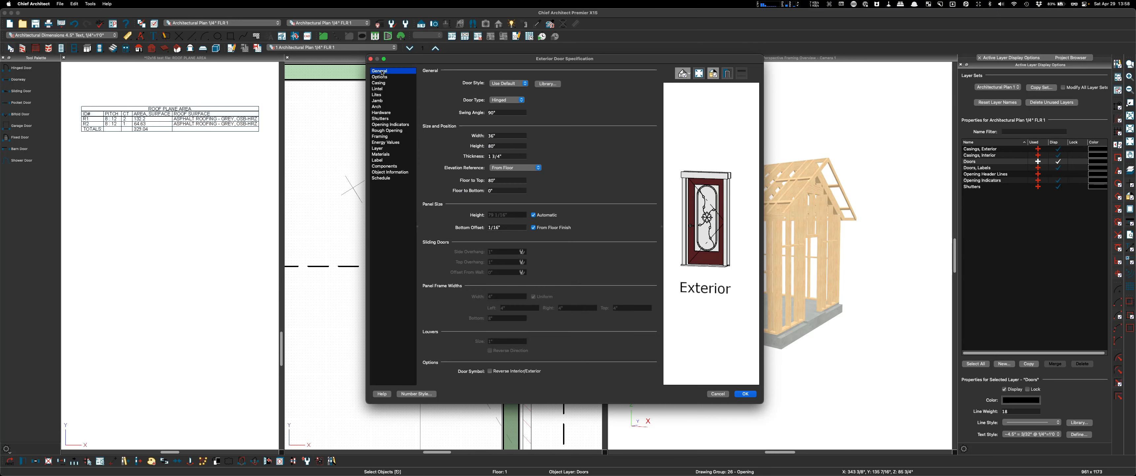
click(548, 86)
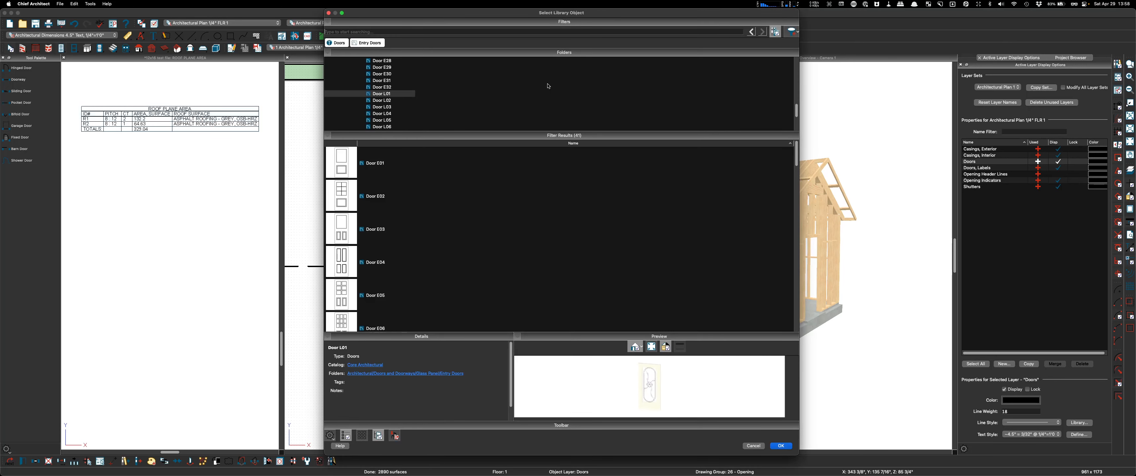
click(344, 175)
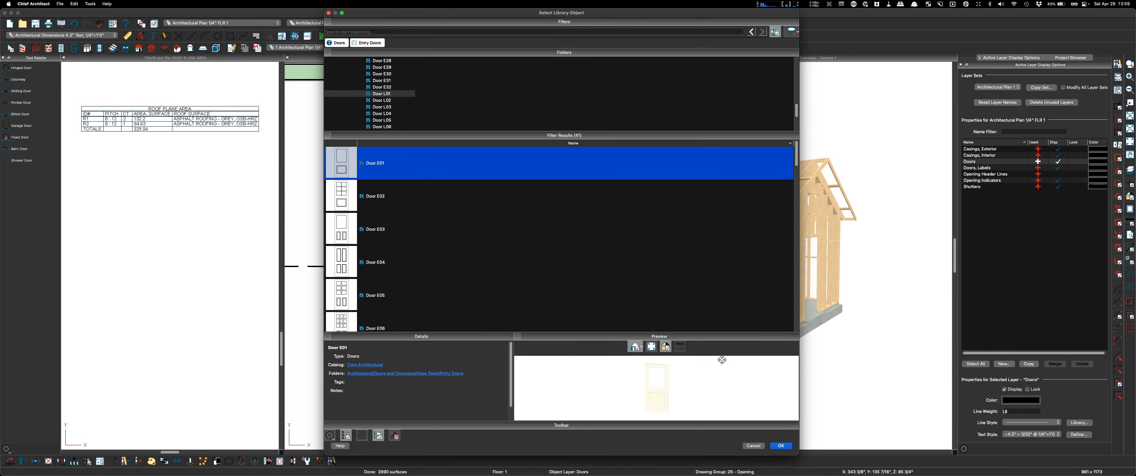
click(781, 445)
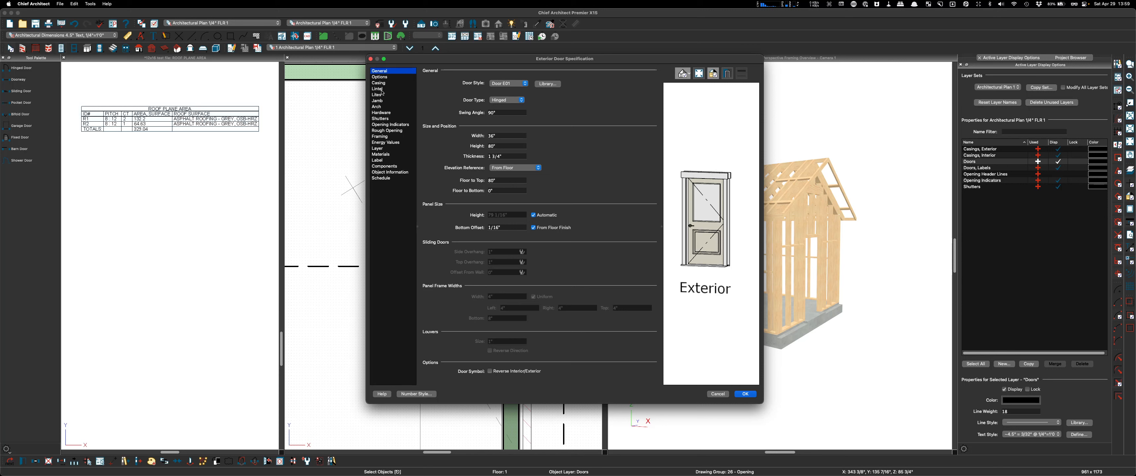
Step: Set the door's exterior handle to Knob, choose the interior handle type, and apply the door specification
click(382, 113)
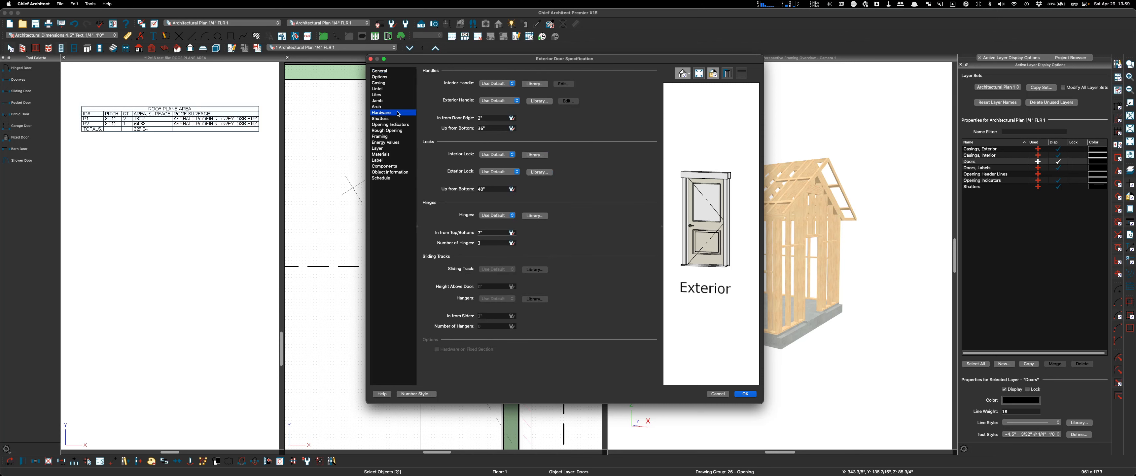
click(515, 101)
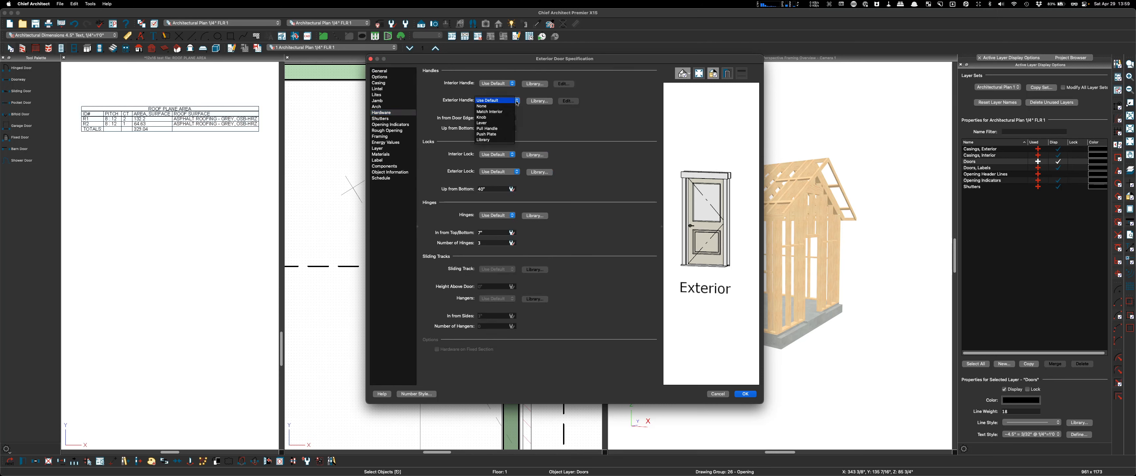
click(488, 120)
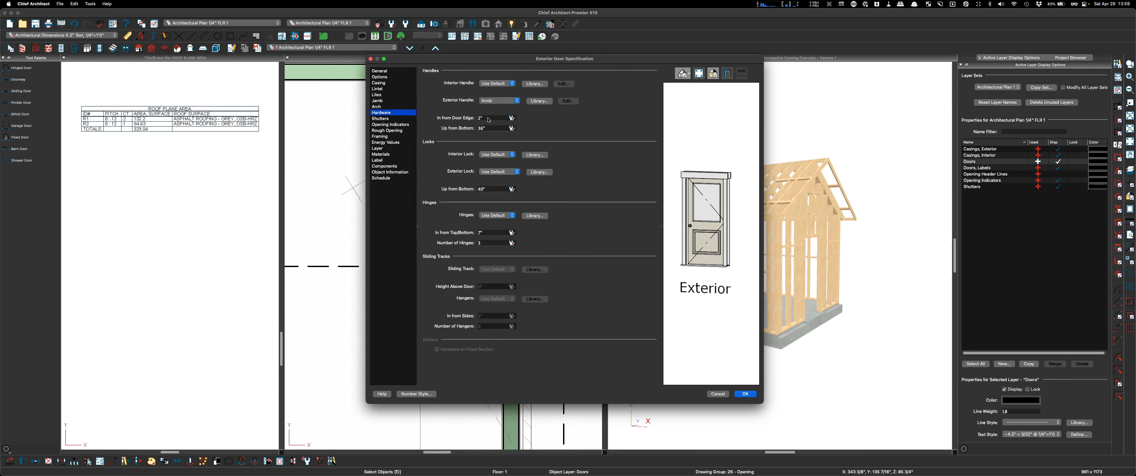
click(513, 85)
click(489, 102)
click(747, 395)
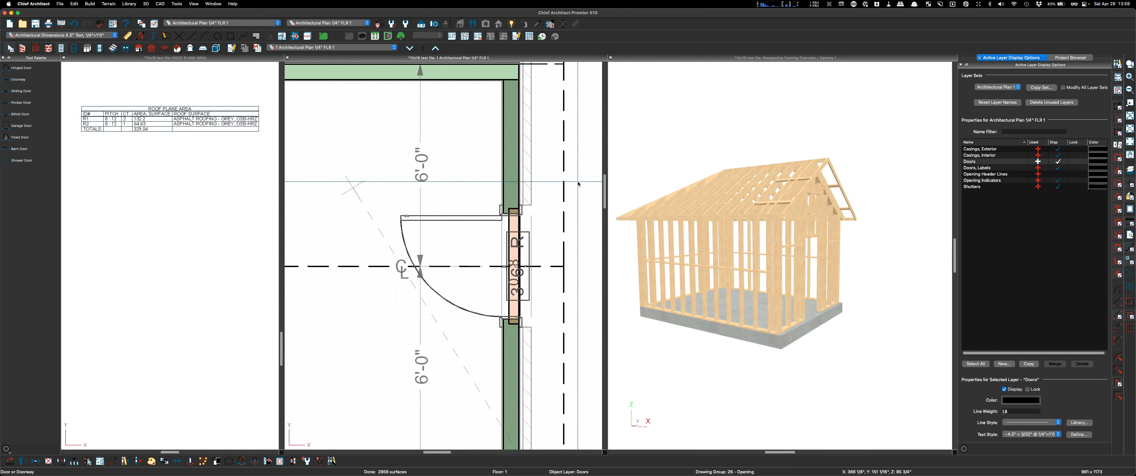
Step: Rebuild the framing of the gable-end wall with the door, declining to turn on the Framing, Wall layer
click(515, 164)
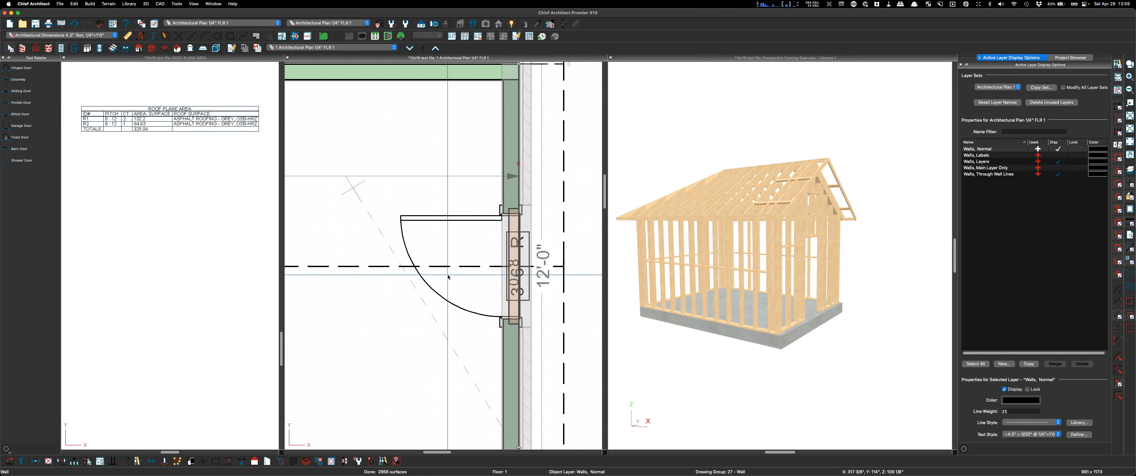
click(306, 461)
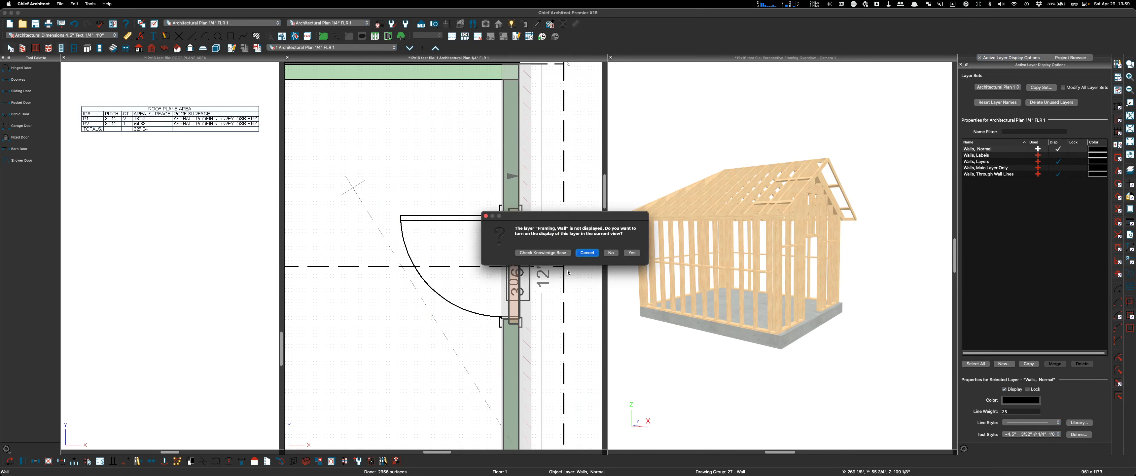
click(611, 252)
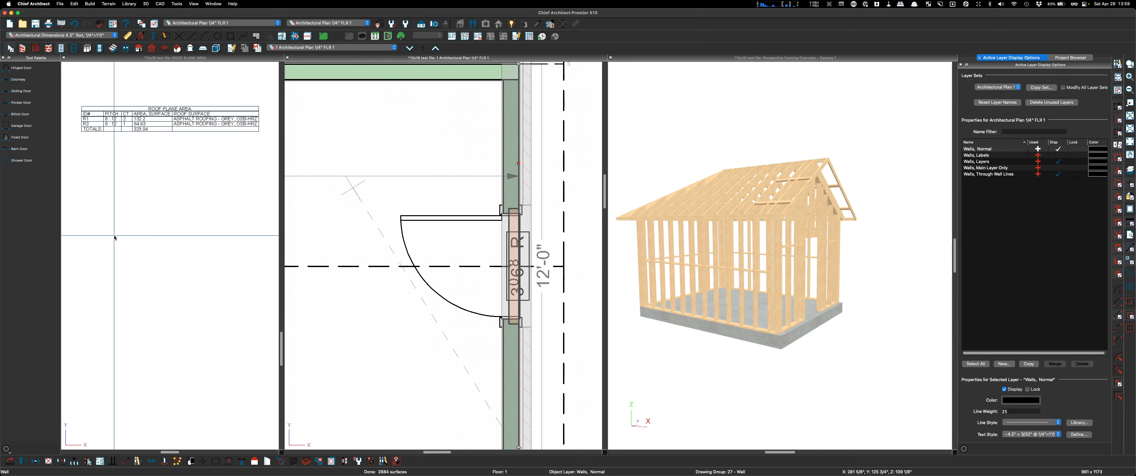
Step: Examine the door opening, its header and the surrounding studs of the gable-end wall in the 3D framing overview
scroll(568, 254, down, 2)
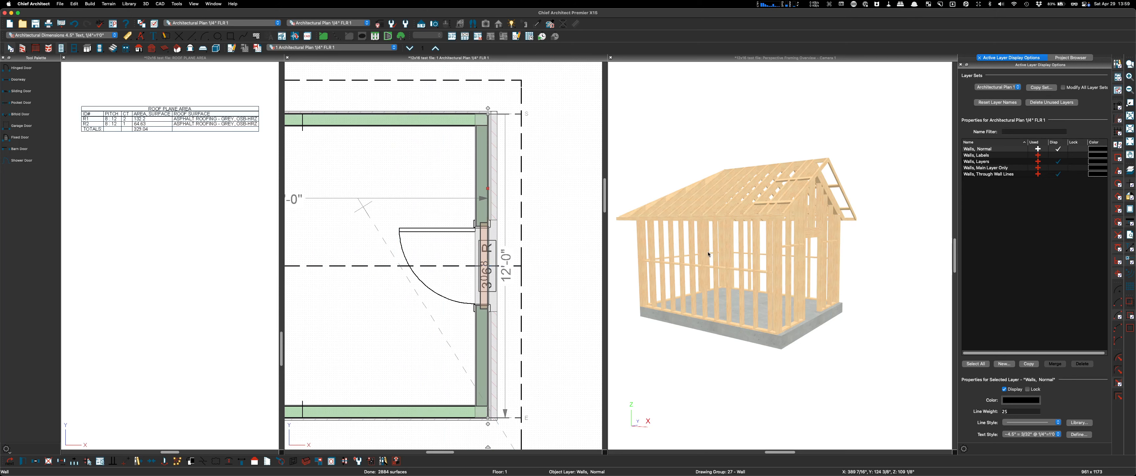
scroll(849, 252, up, 3)
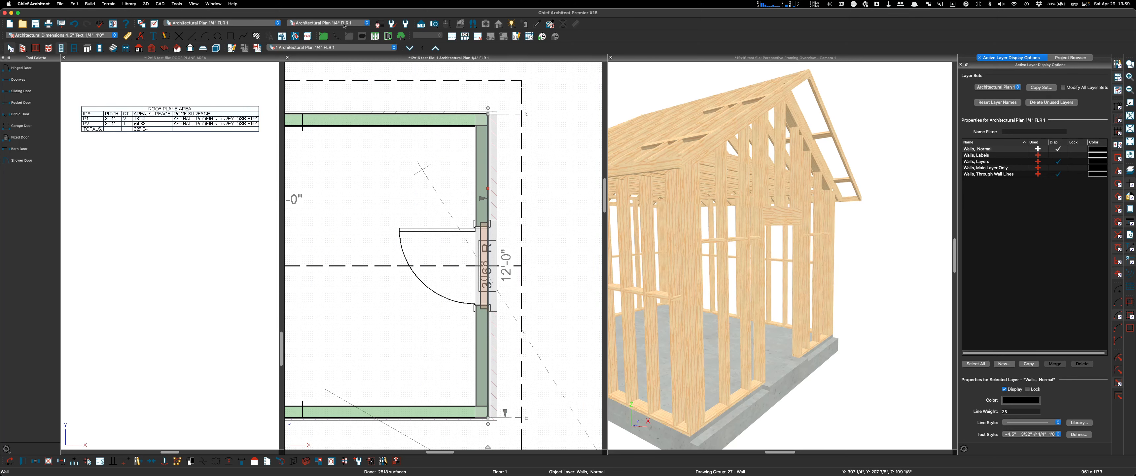
click(690, 76)
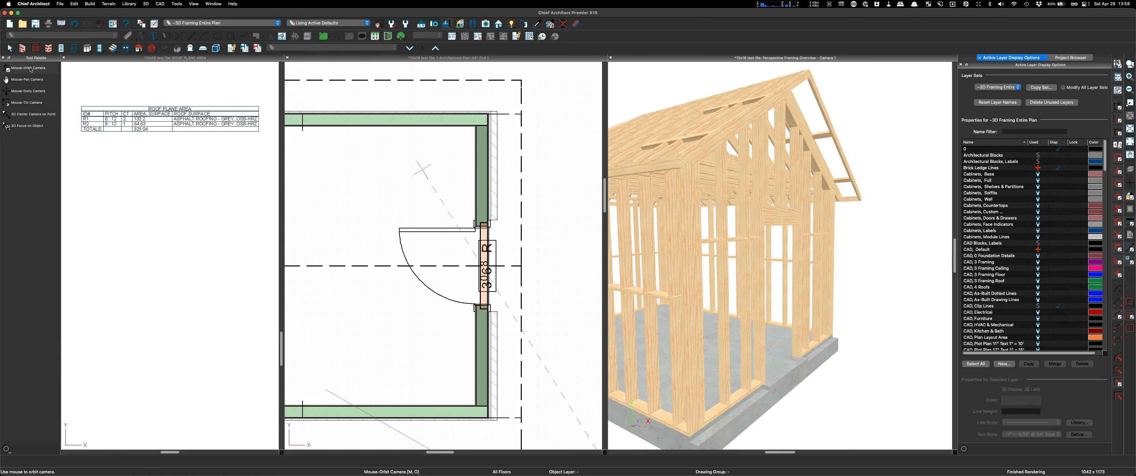
scroll(848, 227, down, 4)
drag(848, 227, 806, 228)
scroll(697, 219, up, 2)
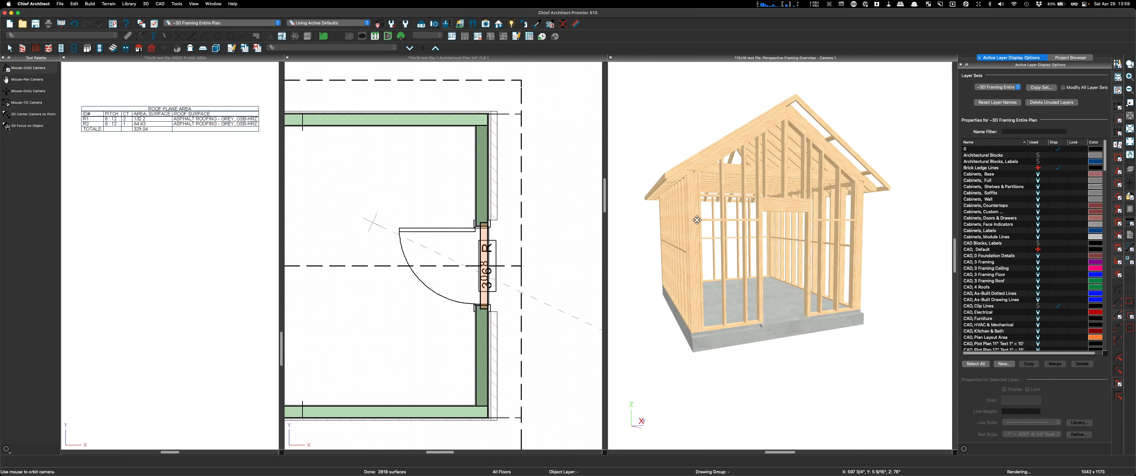
scroll(843, 199, up, 2)
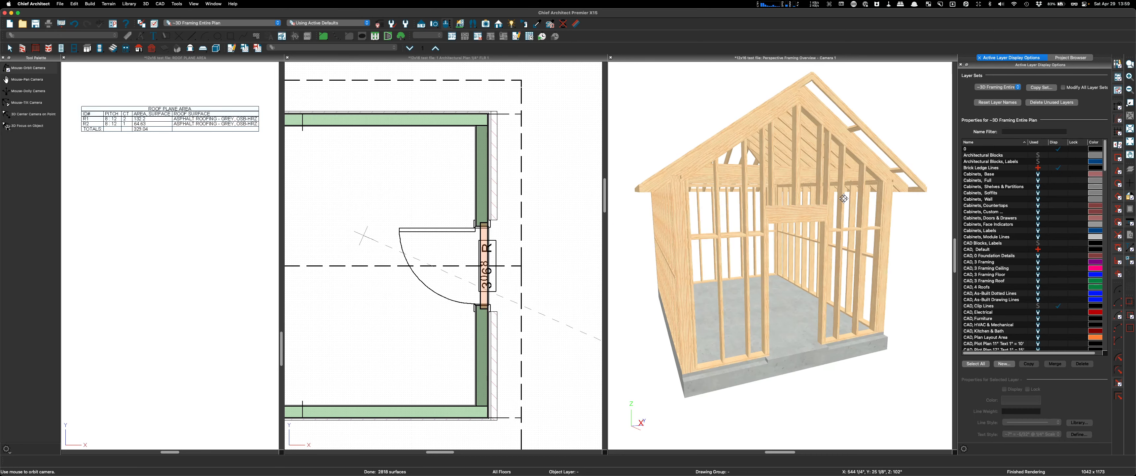
drag(843, 198, 880, 379)
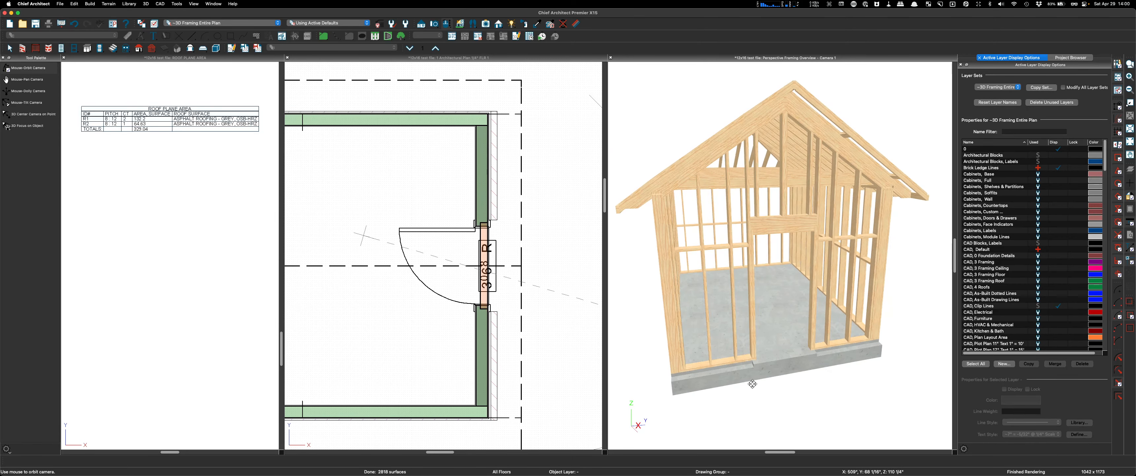
scroll(752, 384, up, 5)
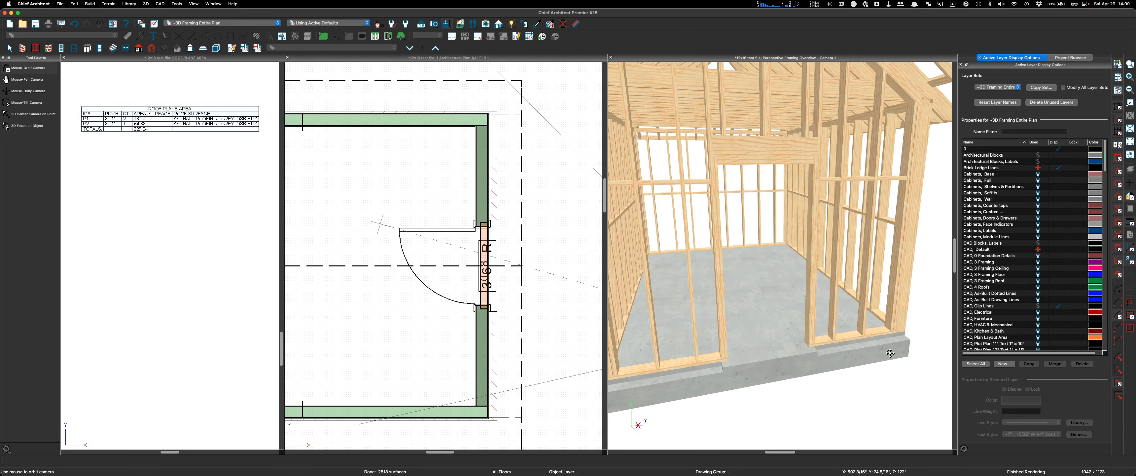
drag(890, 353, 830, 322)
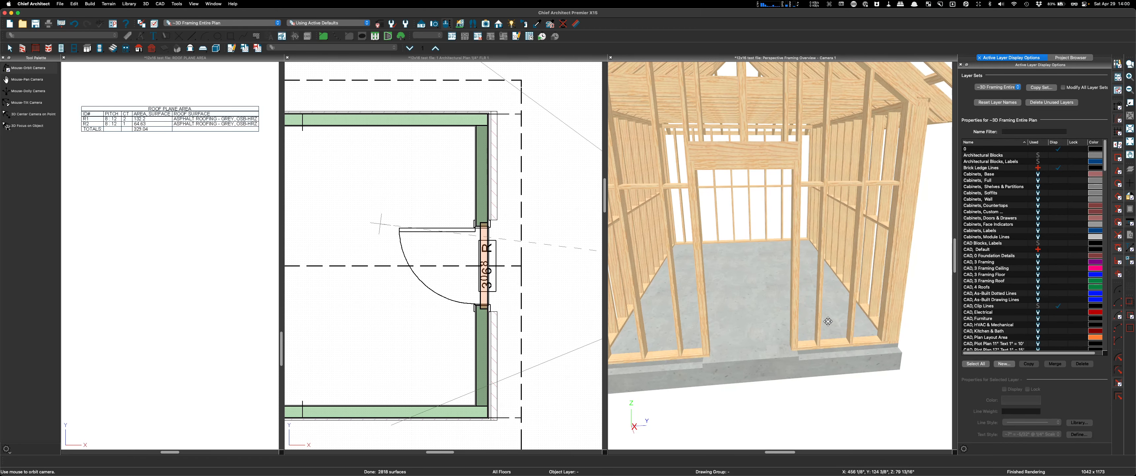
scroll(829, 321, down, 3)
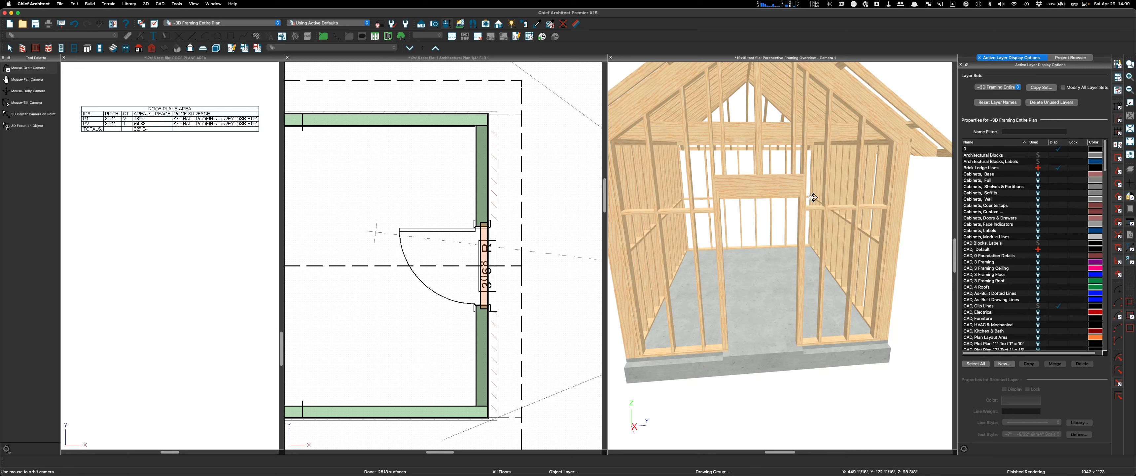
Step: Examine the roof framing at the gable overhang, including the end rafters and lookouts, in the 3D framing overview
scroll(813, 197, down, 5)
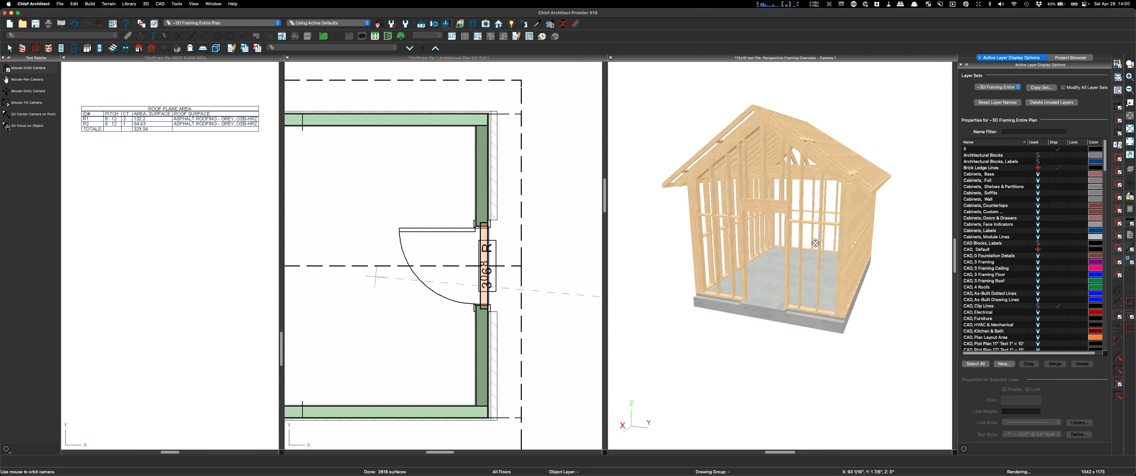
drag(816, 242, 789, 269)
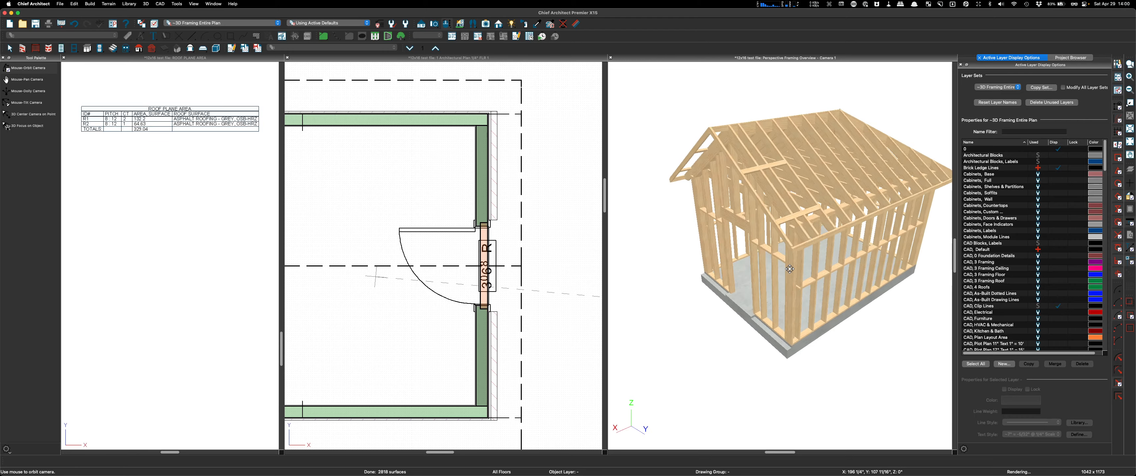
scroll(811, 250, up, 5)
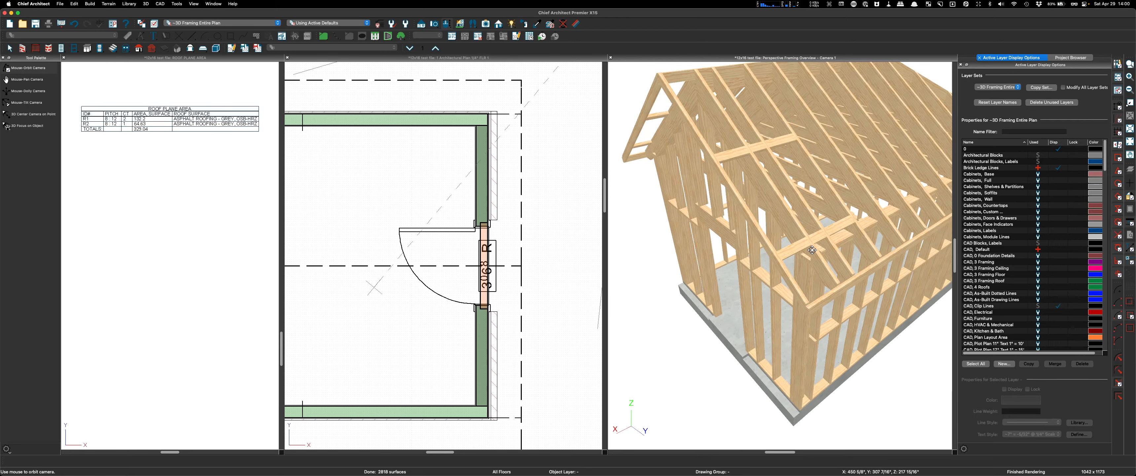
mouse_move(768, 240)
mouse_down()
mouse_move(795, 240)
mouse_move(798, 190)
mouse_move(838, 189)
mouse_move(837, 207)
mouse_move(863, 184)
mouse_up()
scroll(839, 198, down, 5)
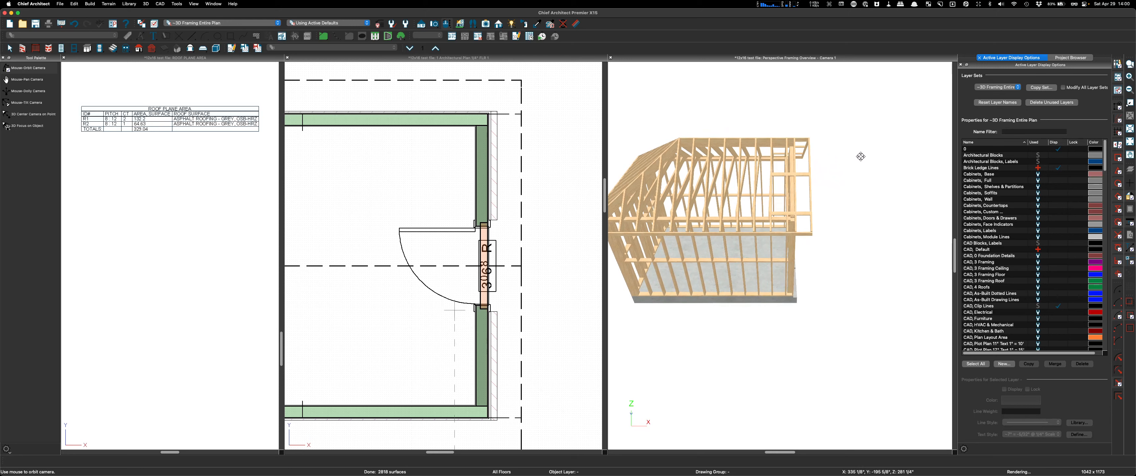
scroll(794, 150, up, 5)
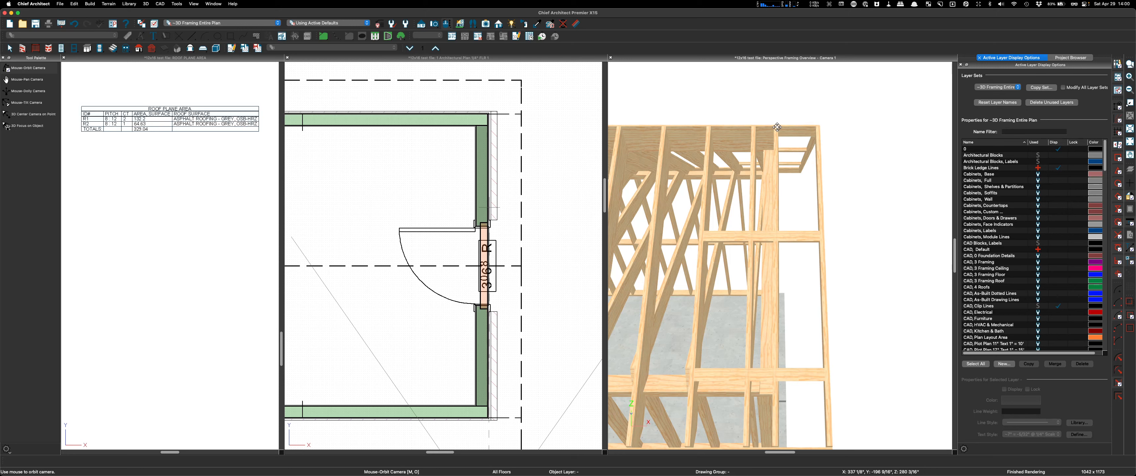
mouse_move(796, 132)
mouse_down()
mouse_move(785, 139)
mouse_move(799, 141)
mouse_up()
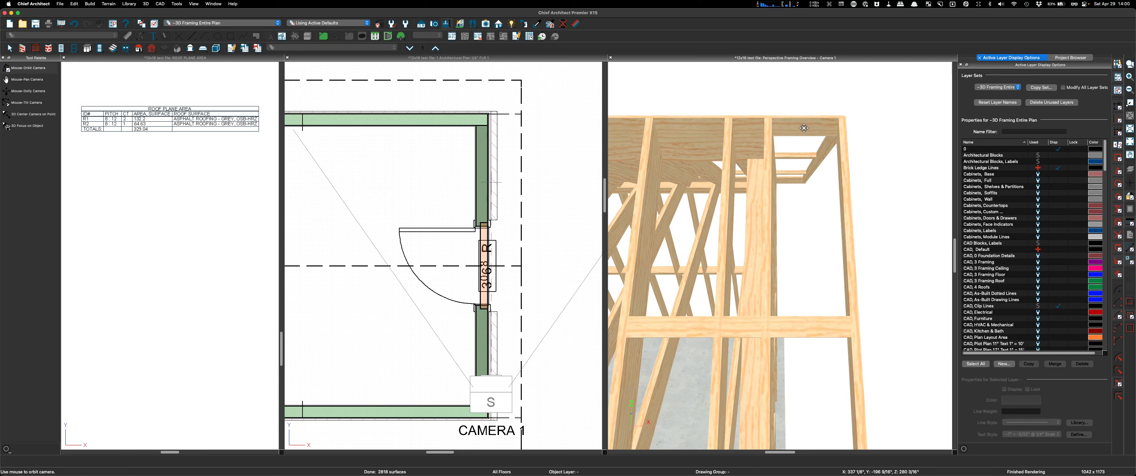
Step: Examine the hip rafters, jack rafters and ceiling joists at the hip-end corner in the 3D framing overview
scroll(846, 127, down, 5)
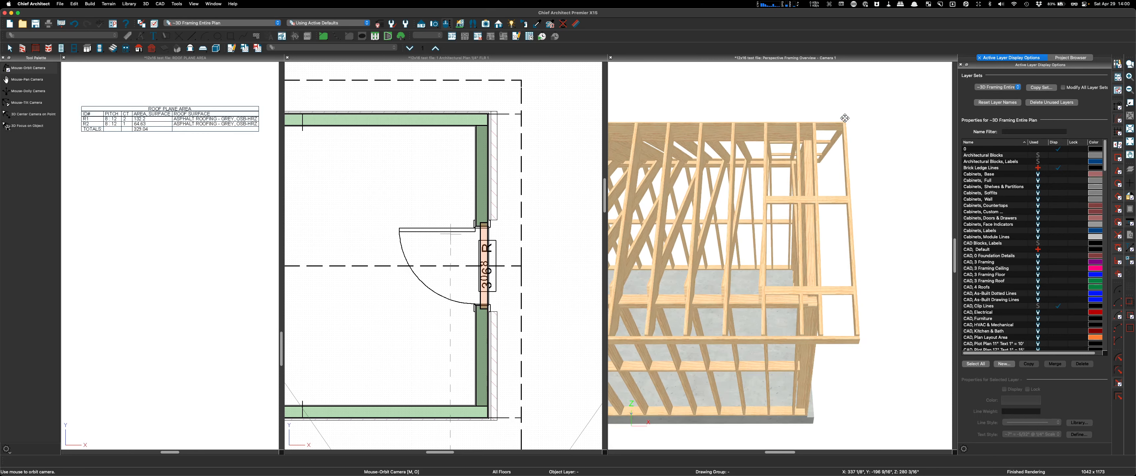
scroll(844, 118, down, 5)
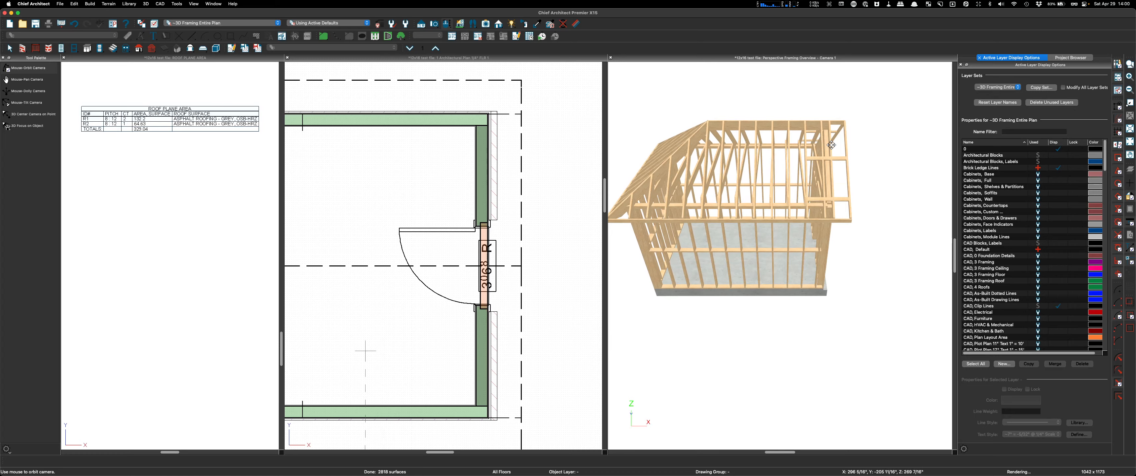
scroll(761, 167, up, 5)
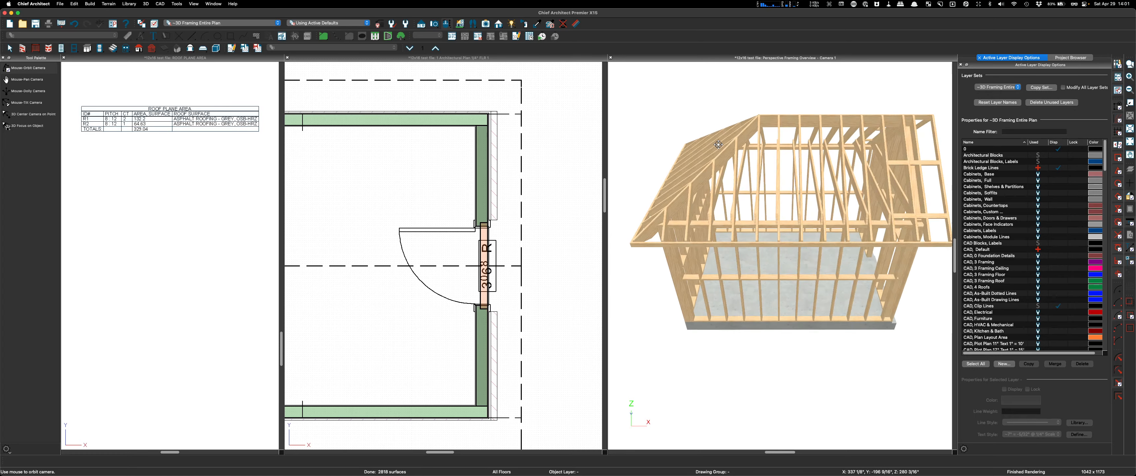
drag(760, 168, 818, 189)
scroll(807, 208, up, 5)
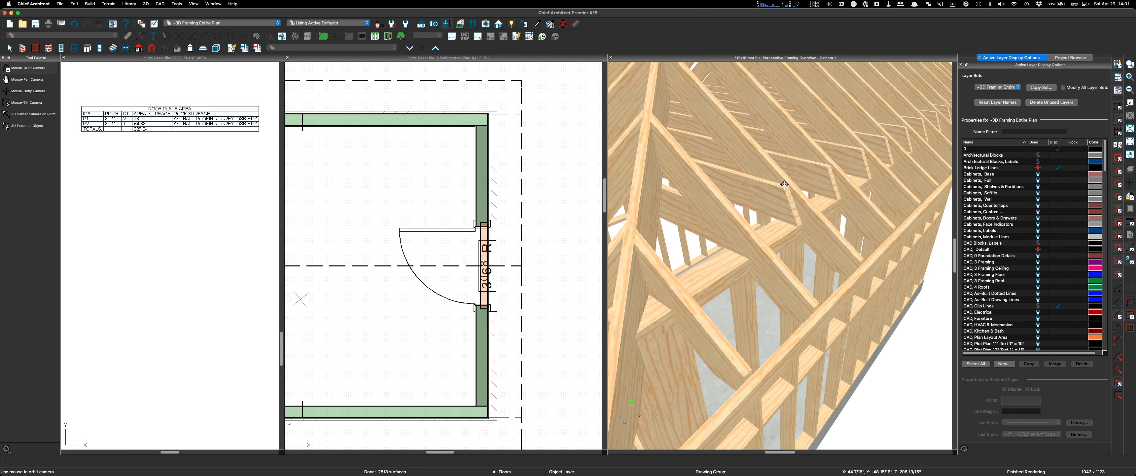
scroll(843, 204, down, 5)
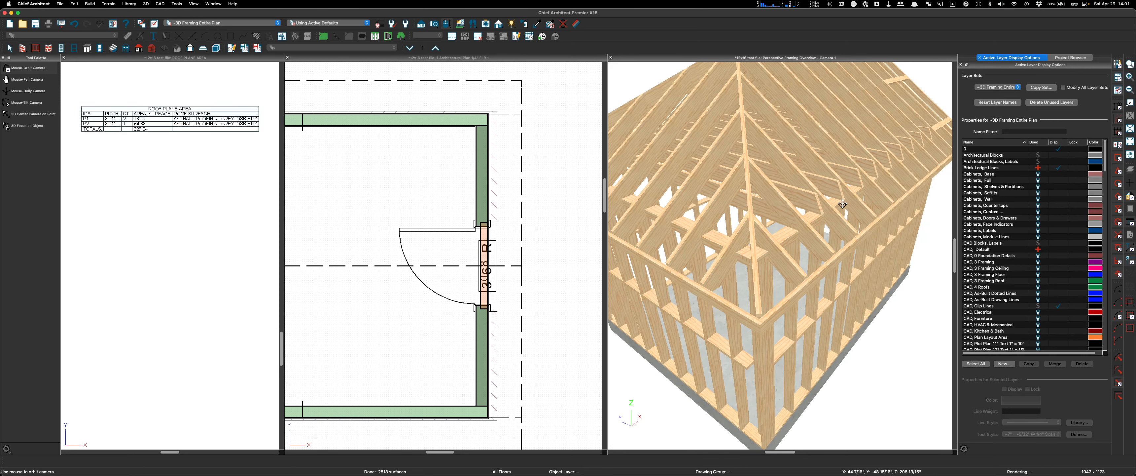
scroll(783, 213, up, 10)
scroll(809, 202, down, 4)
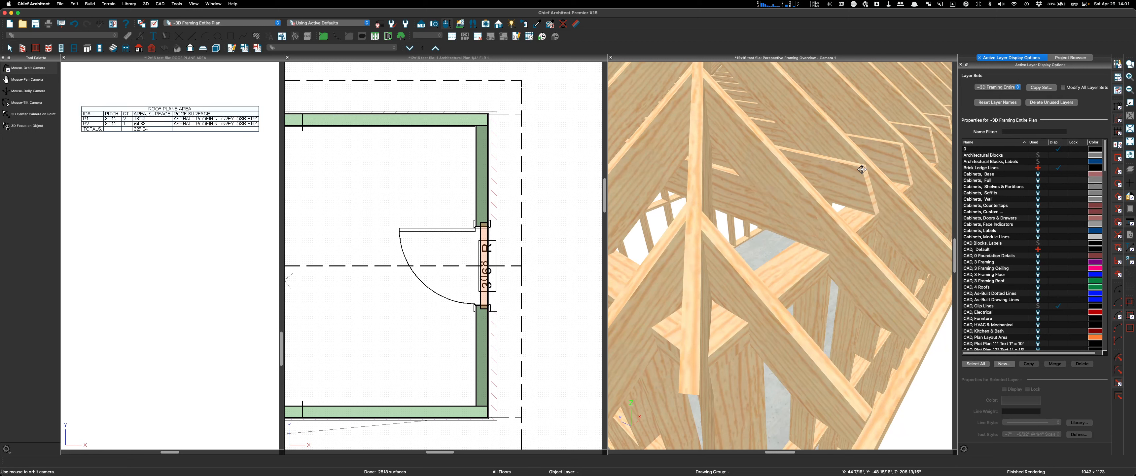
scroll(856, 173, down, 5)
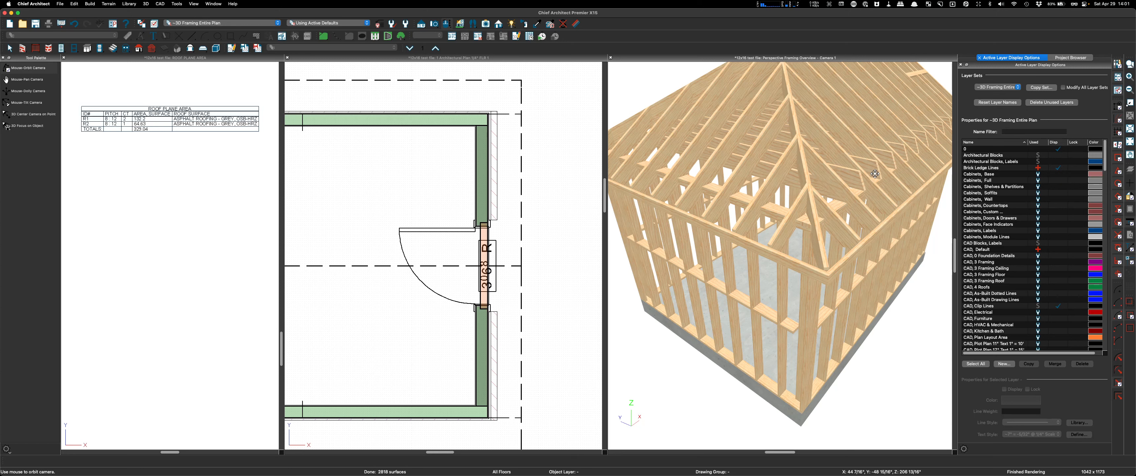
scroll(779, 201, up, 3)
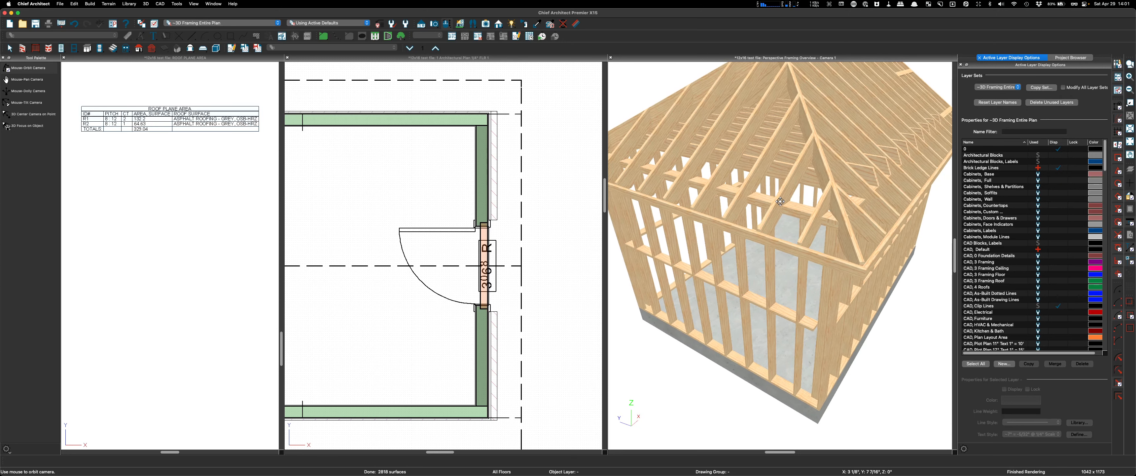
Step: Examine where the rafters meet the walls and eave at the hip-end corner, and view the whole roof framing from above
drag(780, 201, 920, 226)
scroll(919, 227, up, 3)
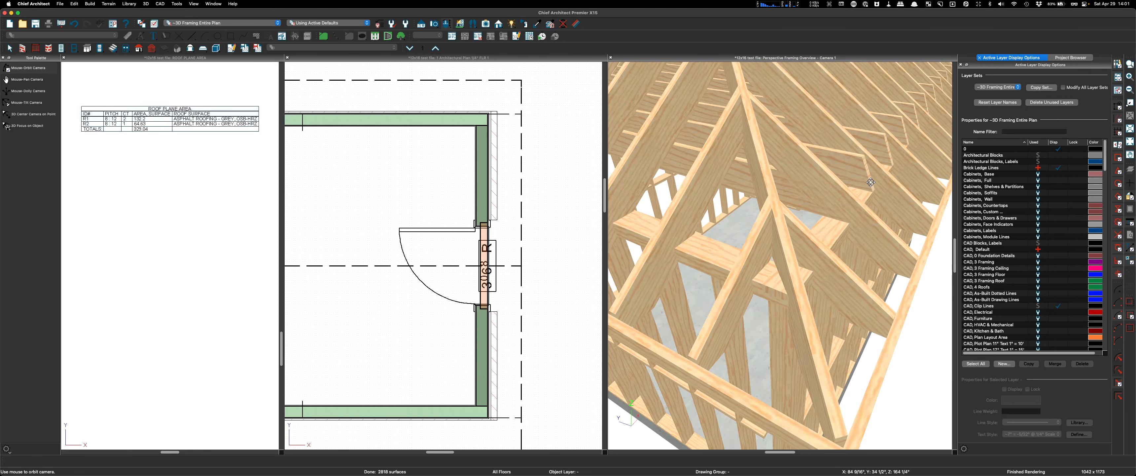
scroll(805, 188, down, 3)
scroll(860, 190, up, 3)
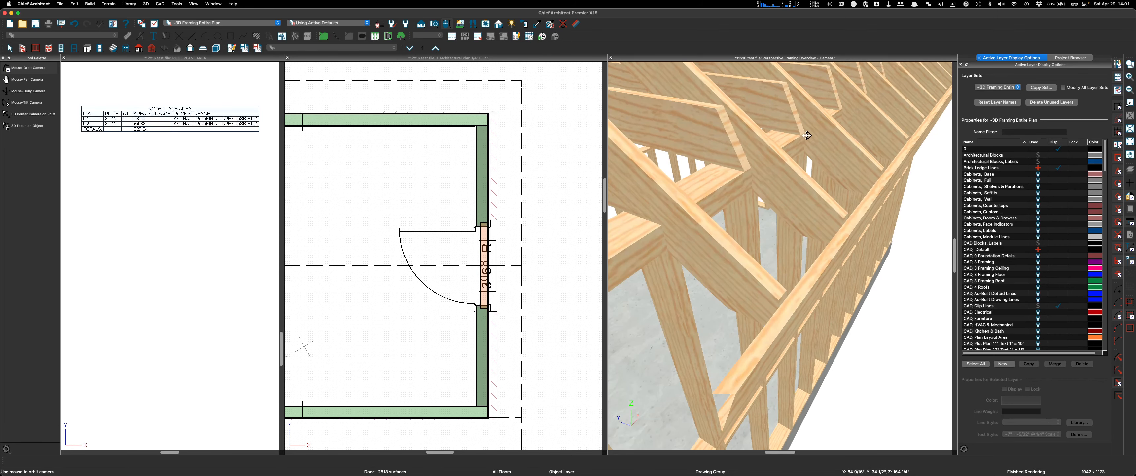
scroll(828, 188, down, 3)
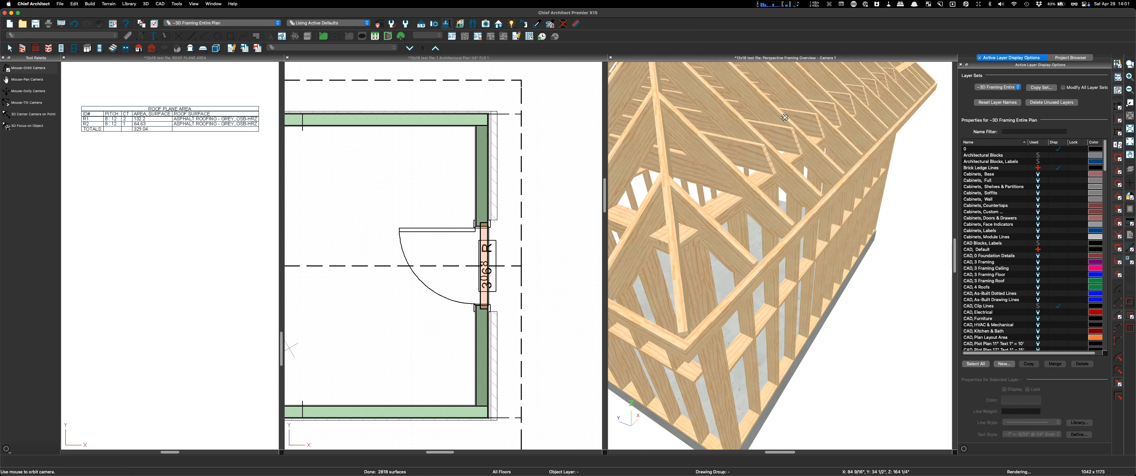
scroll(825, 170, up, 3)
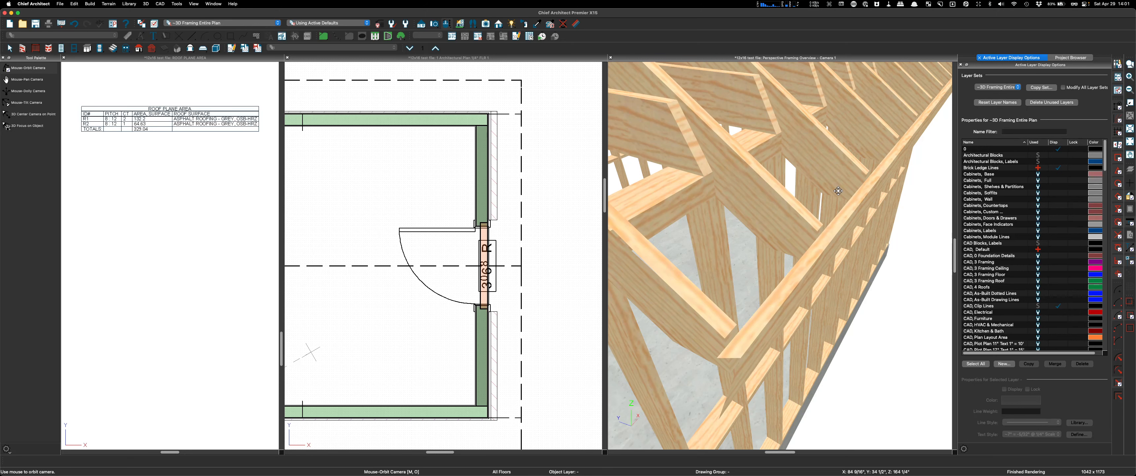
scroll(838, 190, down, 3)
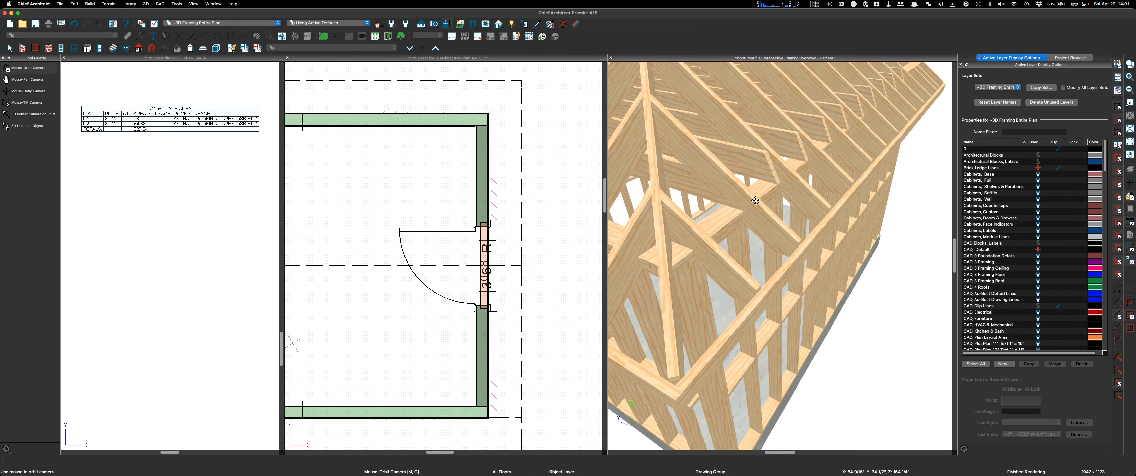
scroll(810, 201, down, 6)
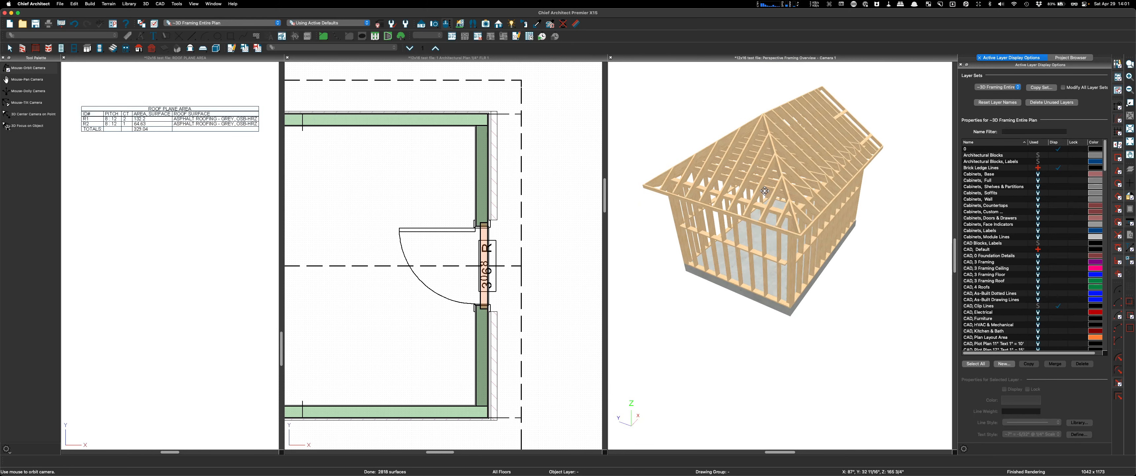
drag(799, 146, 738, 228)
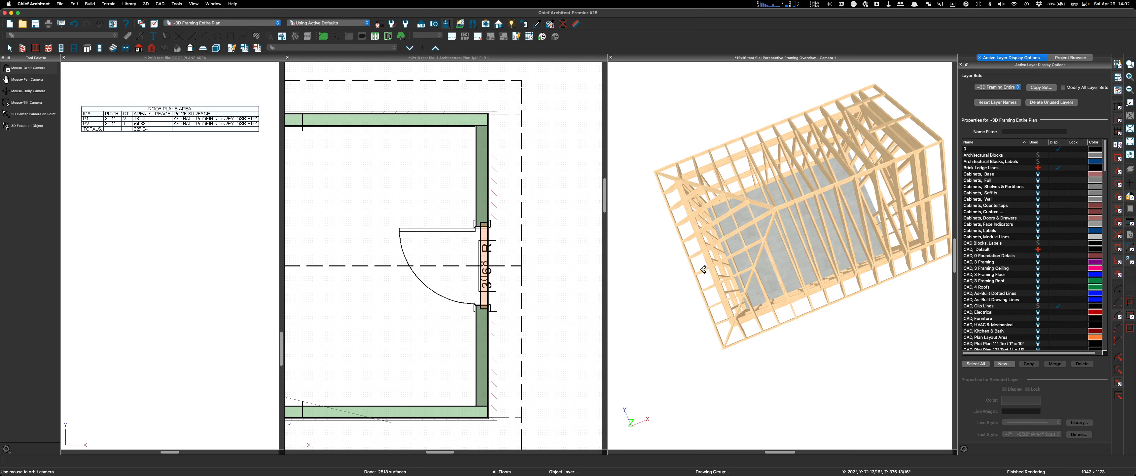
drag(689, 233, 710, 194)
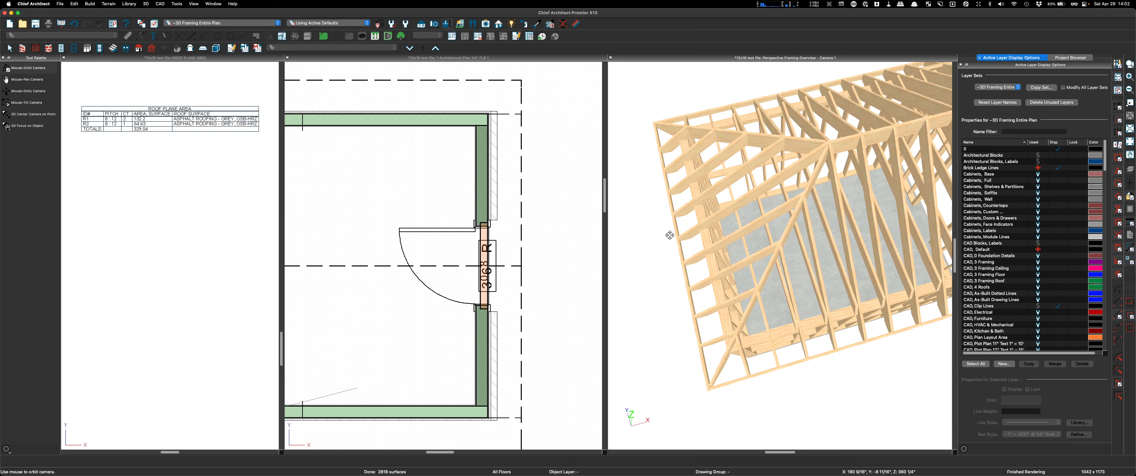
Step: Set the roof pitch of the hip-end wall opposite the door to 12 in 12 in its wall specification
scroll(591, 232, down, 3)
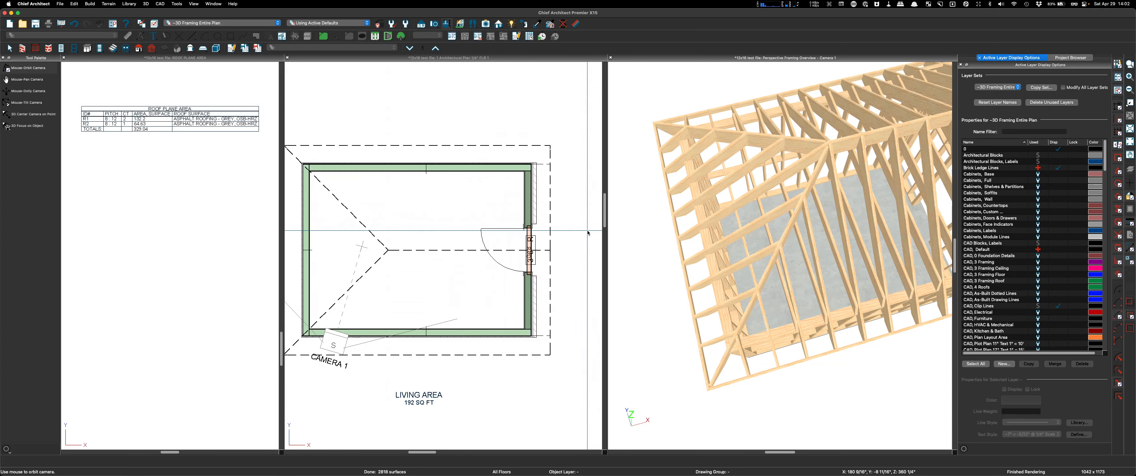
scroll(589, 228, down, 2)
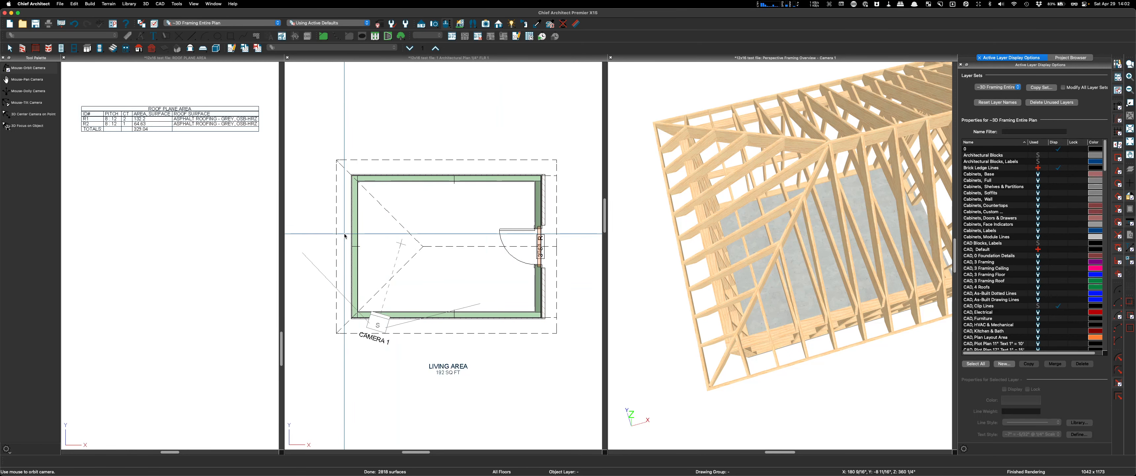
click(353, 223)
double_click(353, 223)
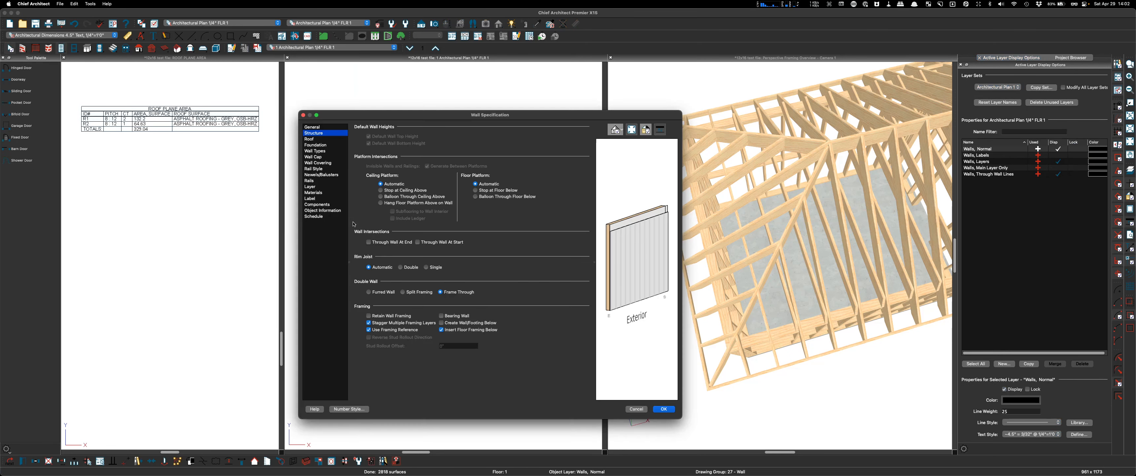
click(313, 127)
click(318, 139)
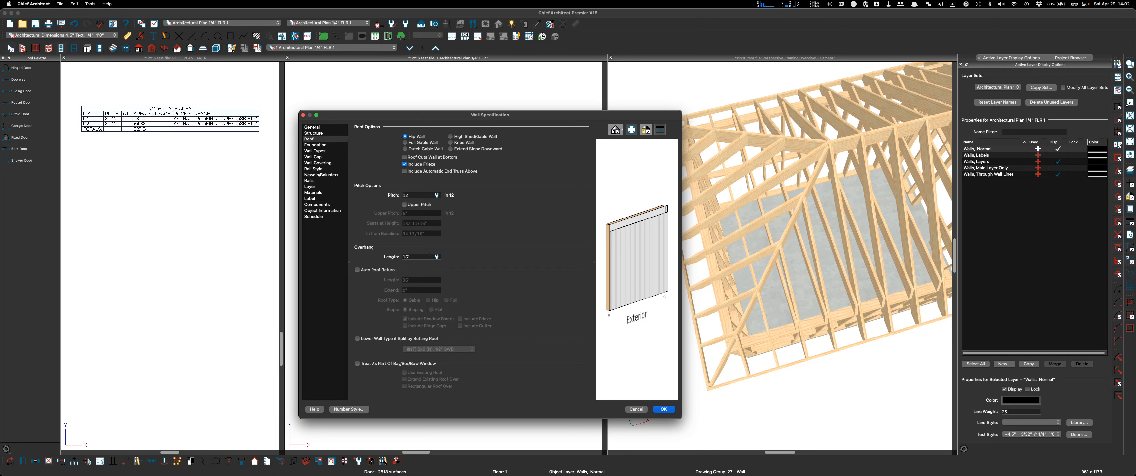
key(Return)
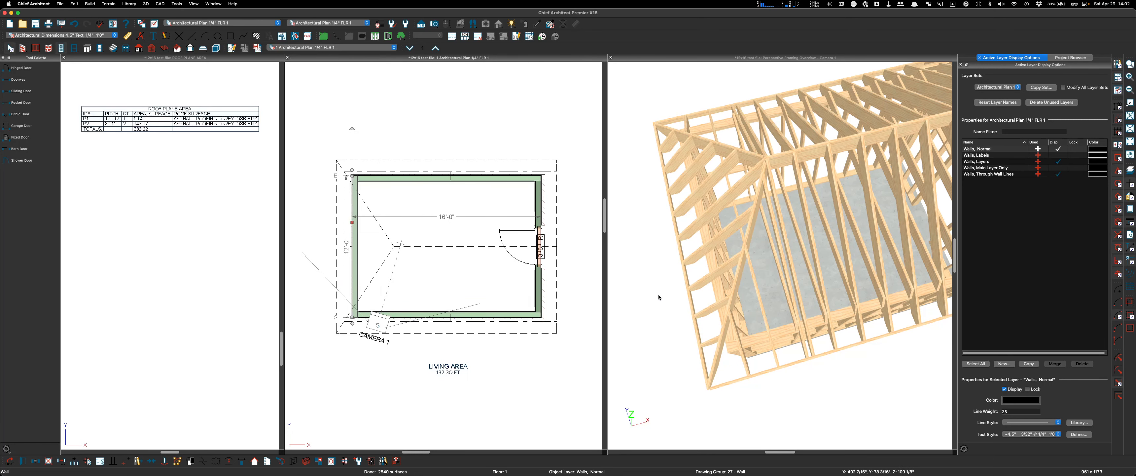
Step: Examine the rafters and wall framing beneath the steeper 12 in 12 hip plane in the 3D framing overview
scroll(727, 358, up, 3)
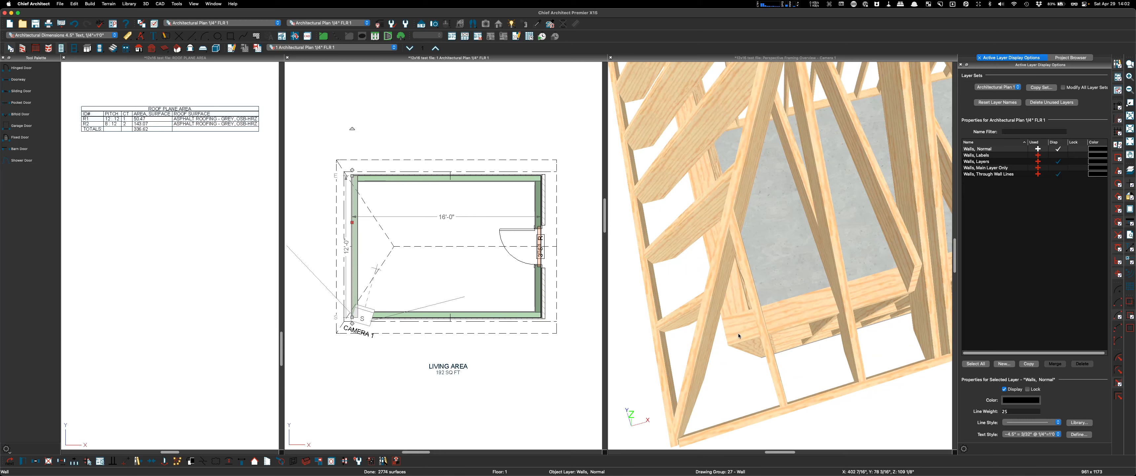
click(740, 298)
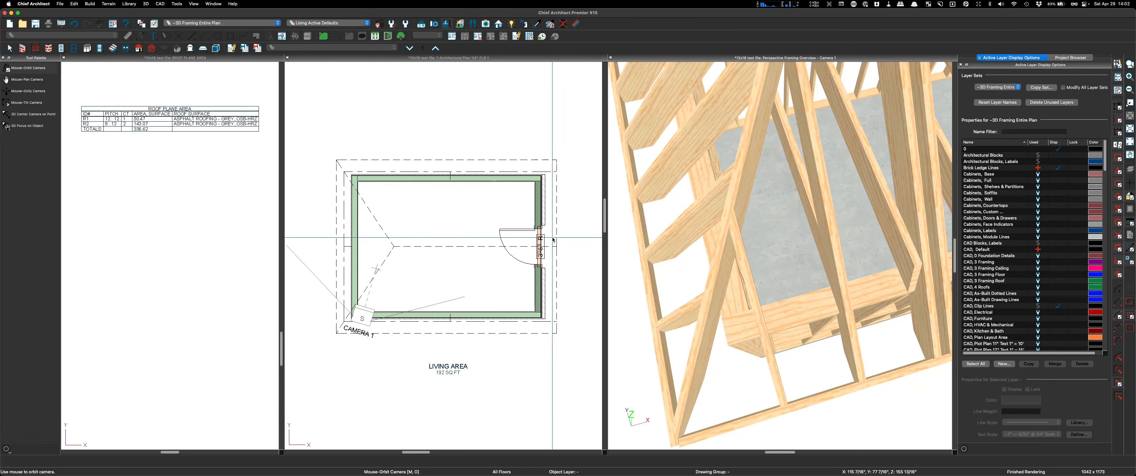
click(576, 198)
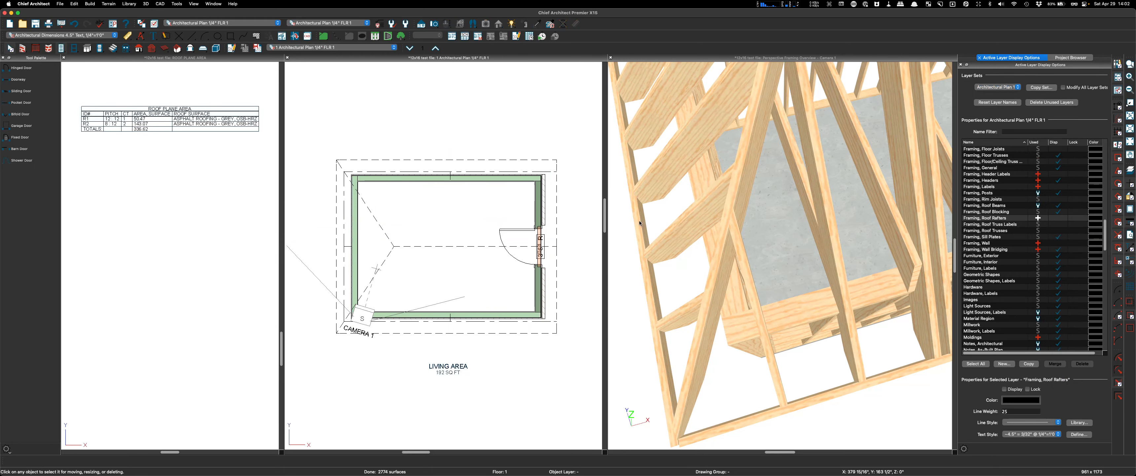
click(12, 70)
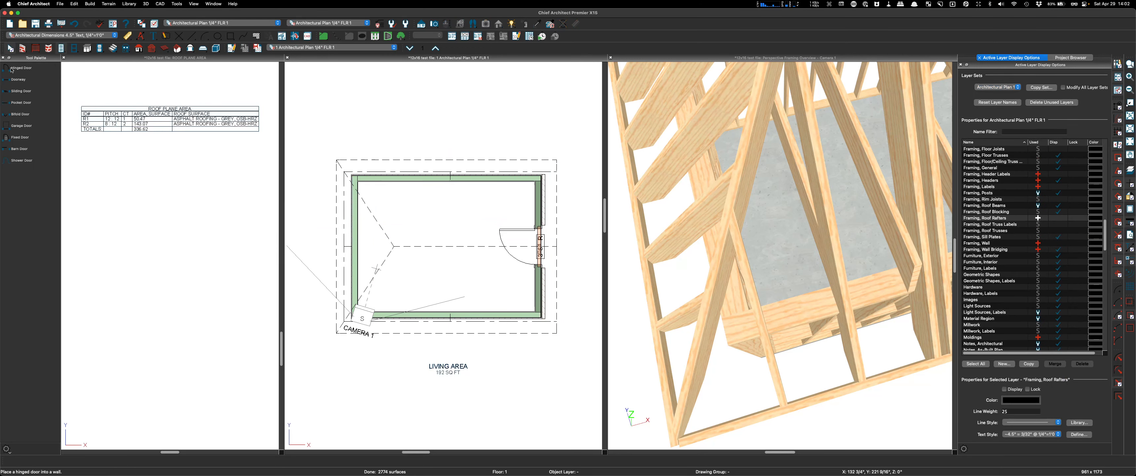
click(642, 127)
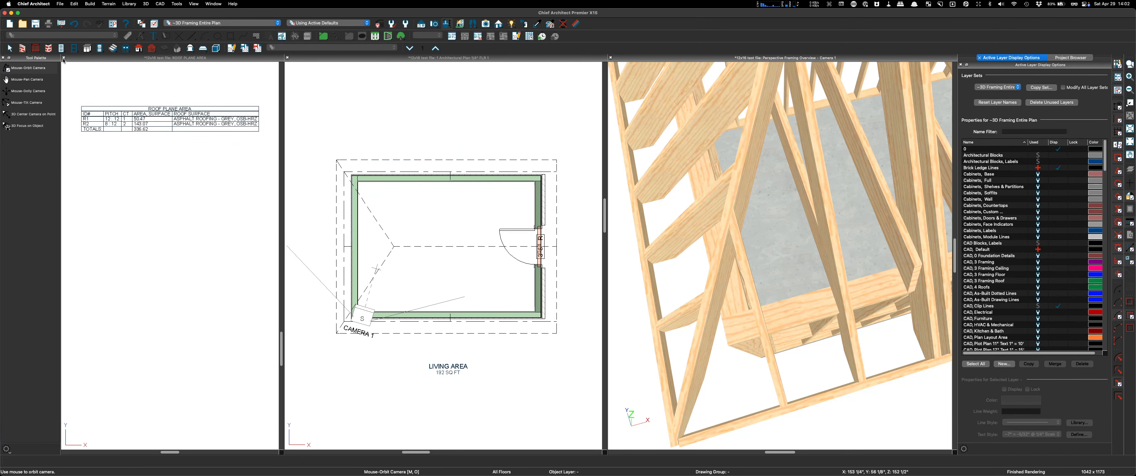
drag(696, 272, 689, 195)
scroll(723, 175, up, 5)
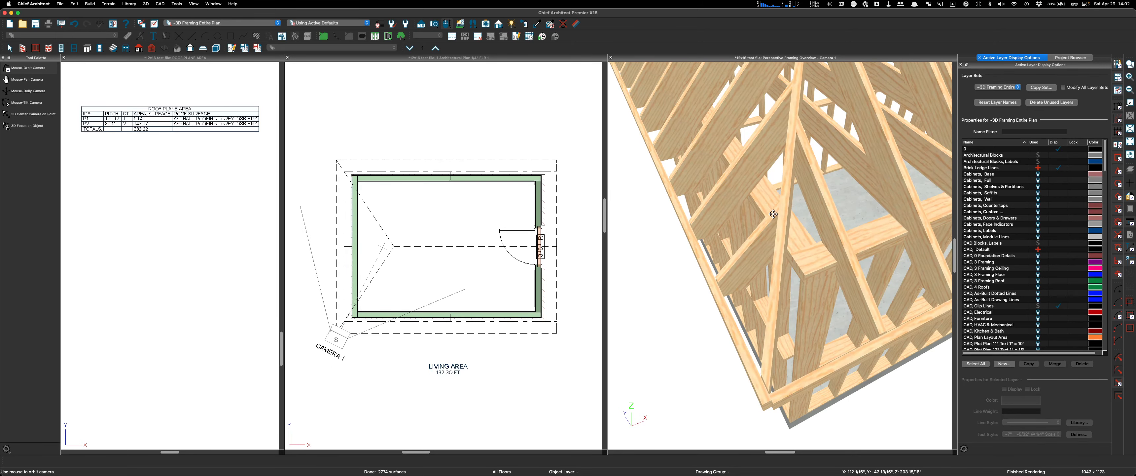
scroll(786, 273, down, 5)
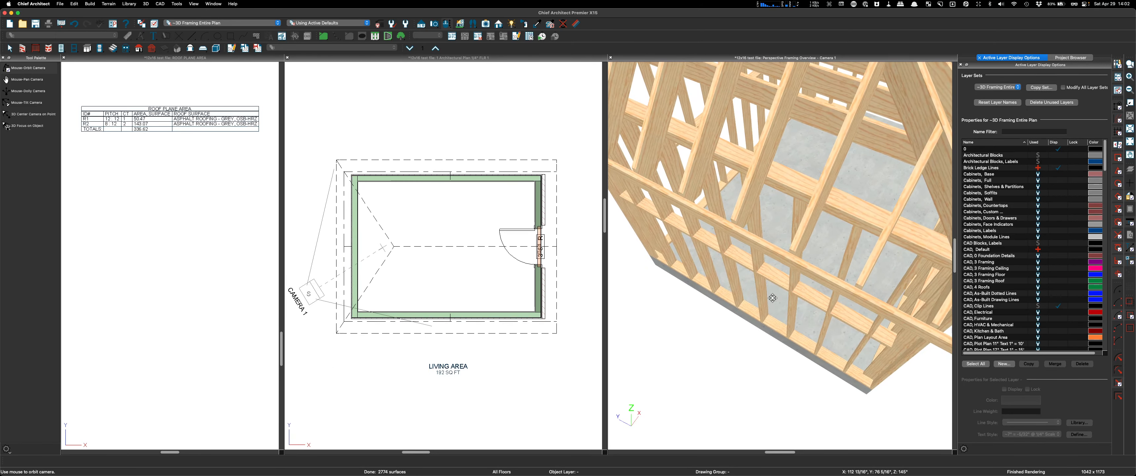
scroll(738, 252, down, 3)
scroll(739, 252, up, 3)
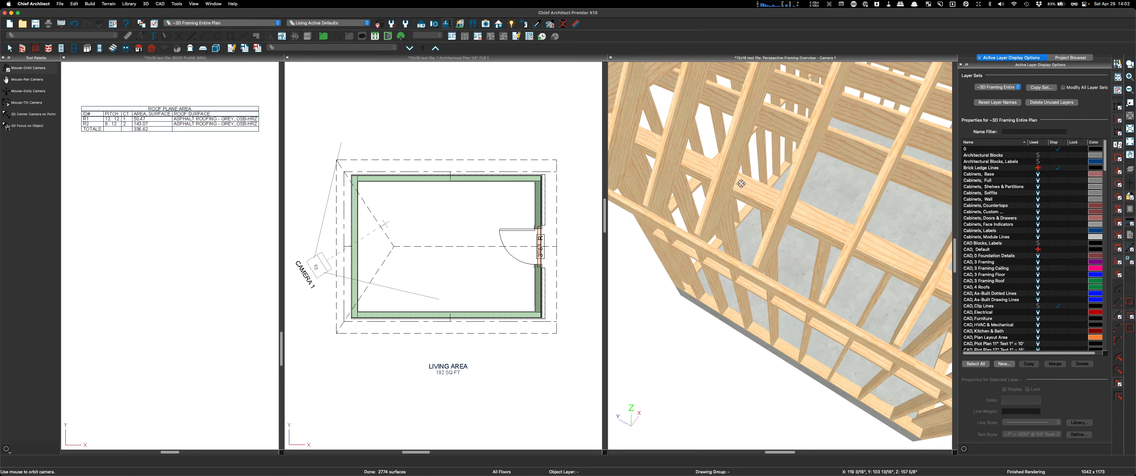
scroll(745, 187, down, 5)
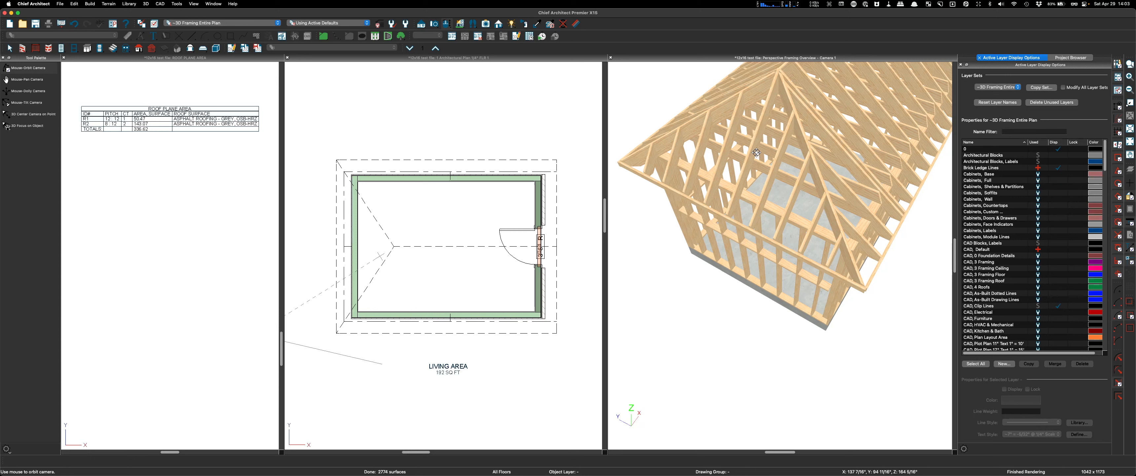
Step: Review the structure options of the hip-end wall, accept its specification, and rebuild the wall's framing
key(space)
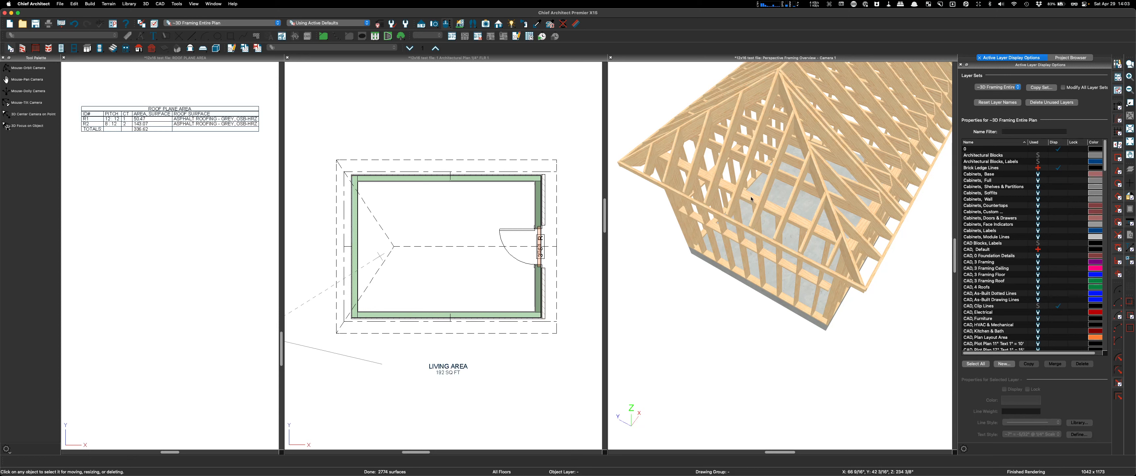
double_click(357, 227)
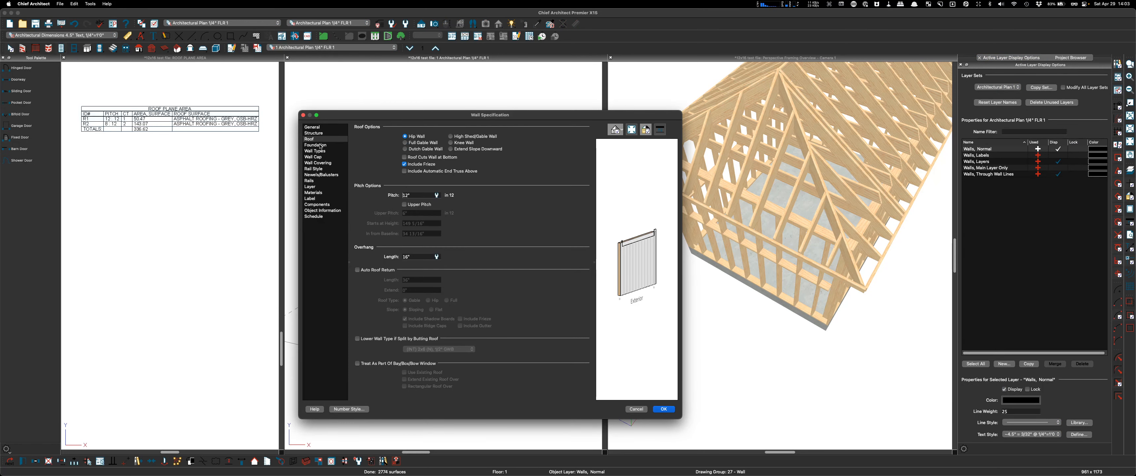
click(316, 133)
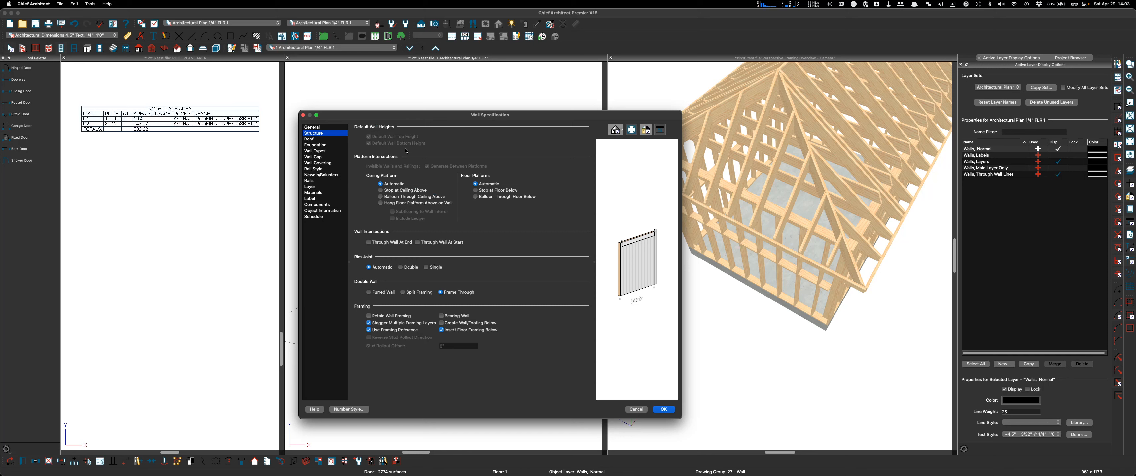
click(664, 408)
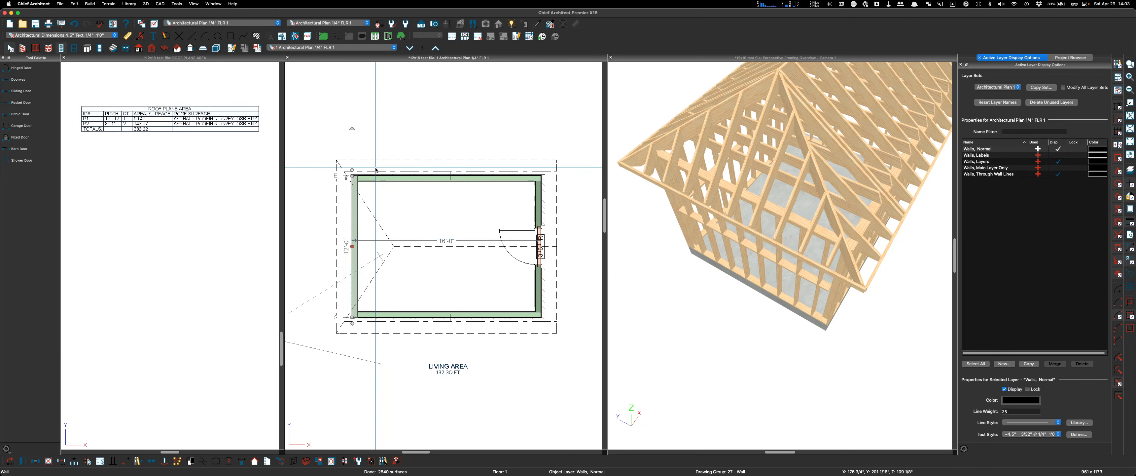
click(308, 461)
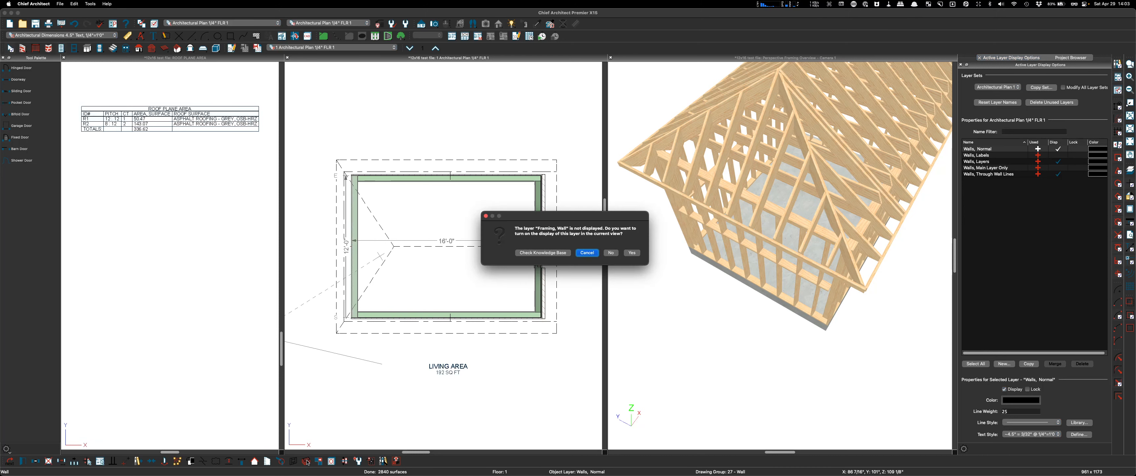